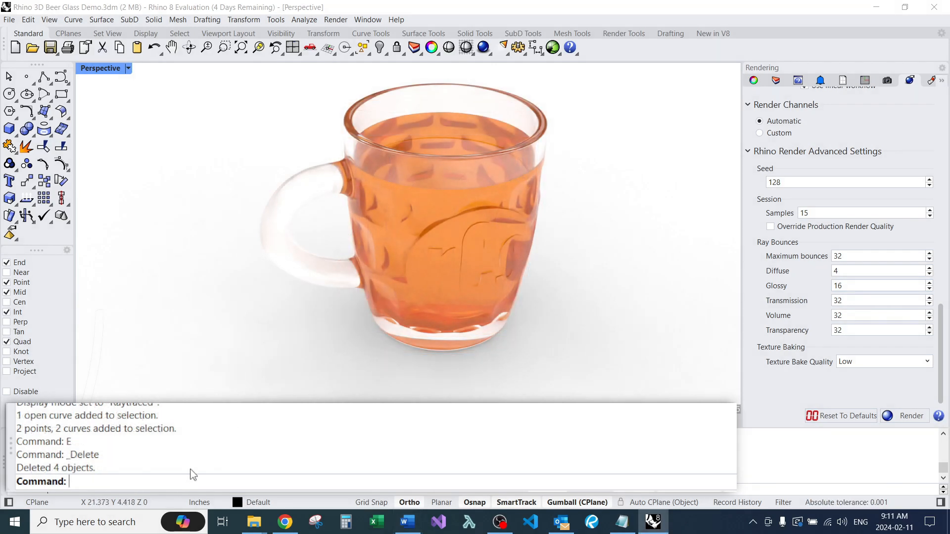
# Step: Switch the Perspective viewport's display mode to Shaded
pyautogui.write('SetDisplayMode')
pyautogui.press('Return')
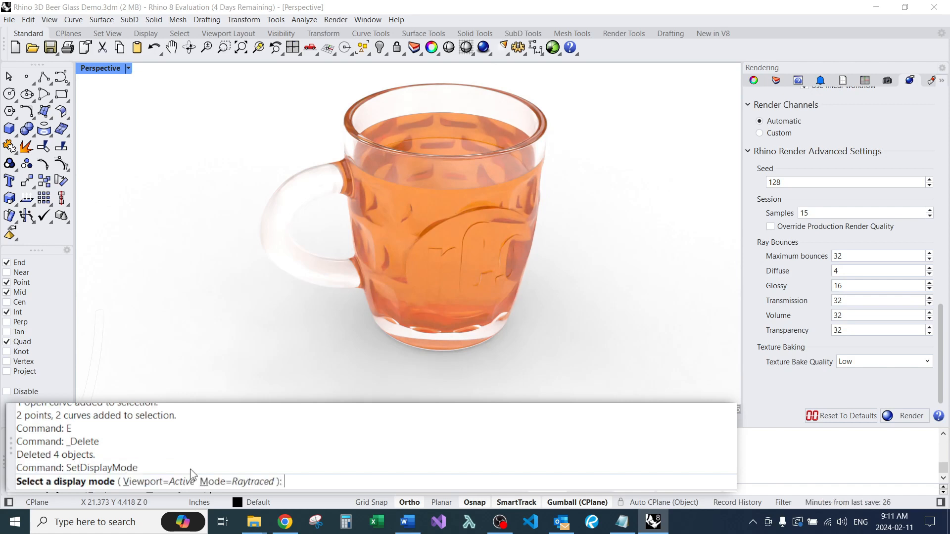
pyautogui.press('Return')
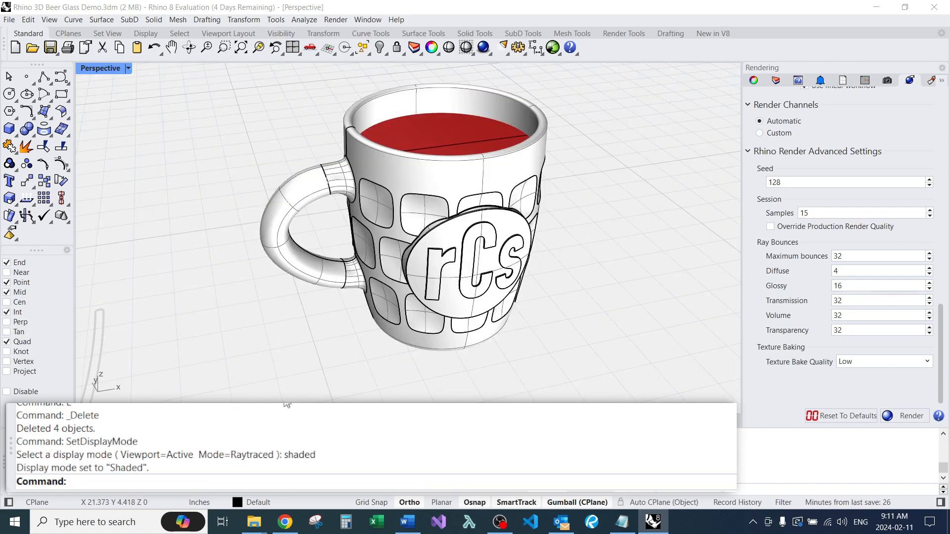
# Step: Revolve the closed wall profile of the 5.62-inch glass drawing 360 degrees around its dash-dot centreline, starting at angle 0
pyautogui.scroll(-15, 453, 250)
pyautogui.moveTo(453, 250)
pyautogui.mouseDown(button='right')
pyautogui.moveTo(424, 241)
pyautogui.moveTo(401, 193)
pyautogui.moveTo(275, 253)
pyautogui.mouseUp(button='right')
pyautogui.scroll(6, 319, 201)
pyautogui.scroll(-2, 343, 224)
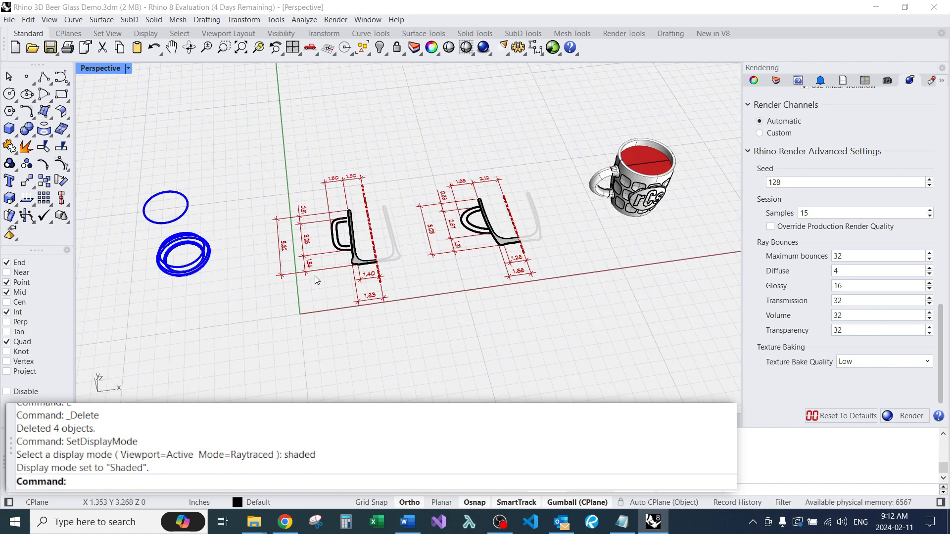
pyautogui.scroll(9, 328, 272)
pyautogui.scroll(8, 414, 202)
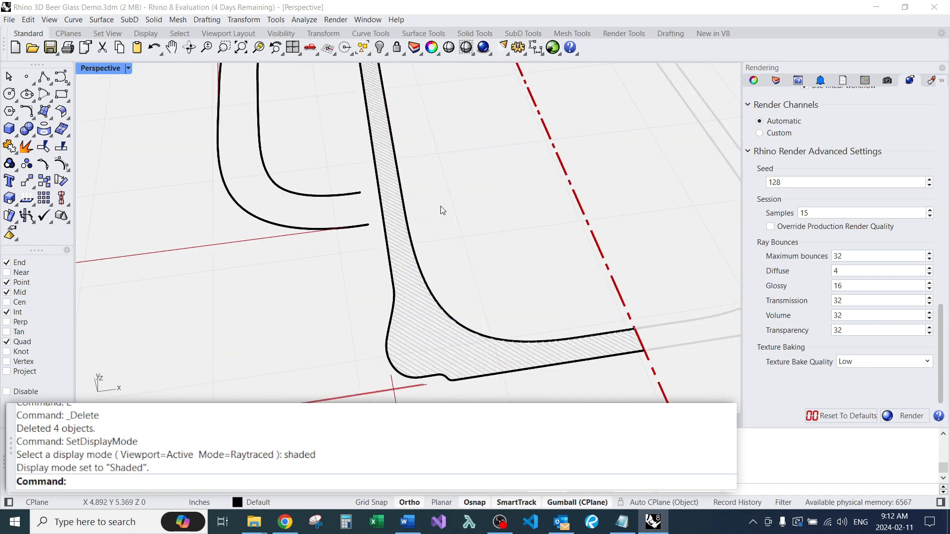
pyautogui.click(420, 292)
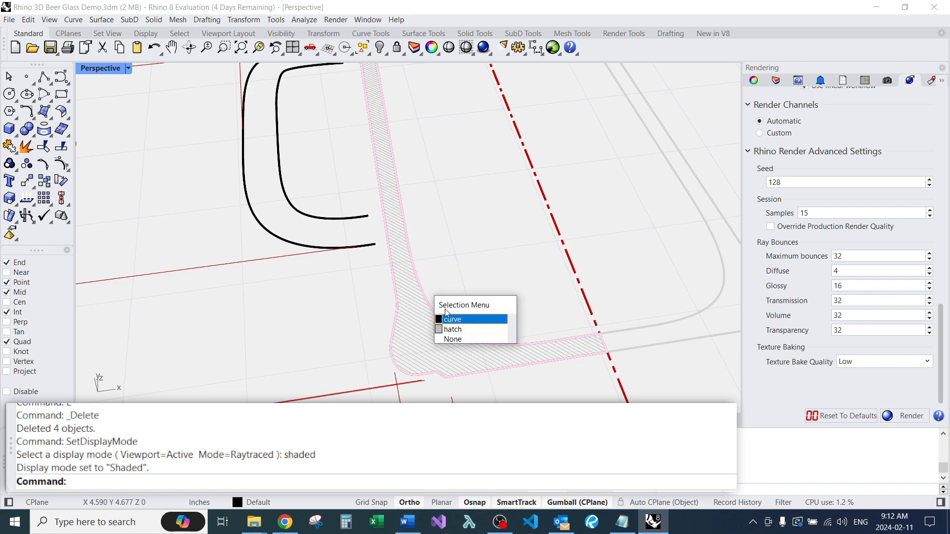
pyautogui.click(450, 319)
pyautogui.scroll(-5, 469, 315)
pyautogui.moveTo(468, 315); pyautogui.dragTo(511, 310, button='right')
pyautogui.write('evolve')
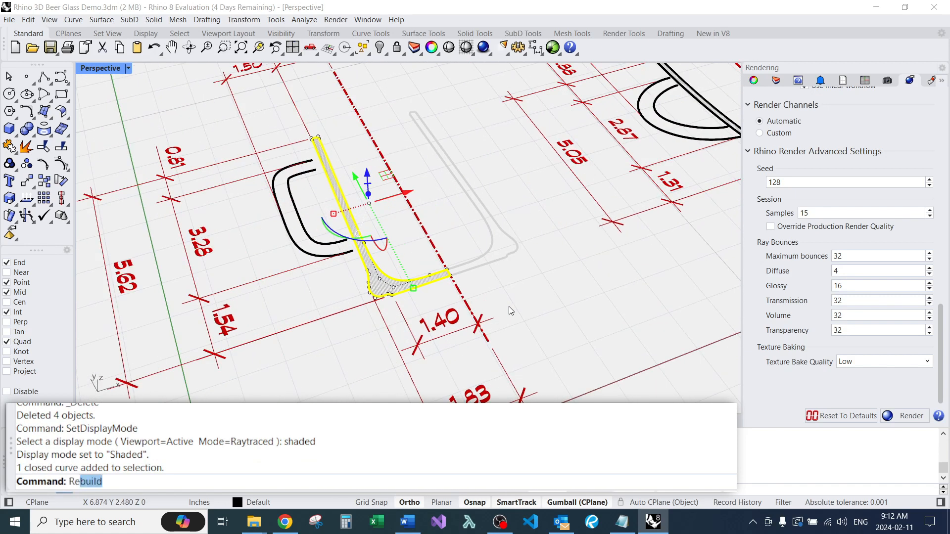
pyautogui.press('Return')
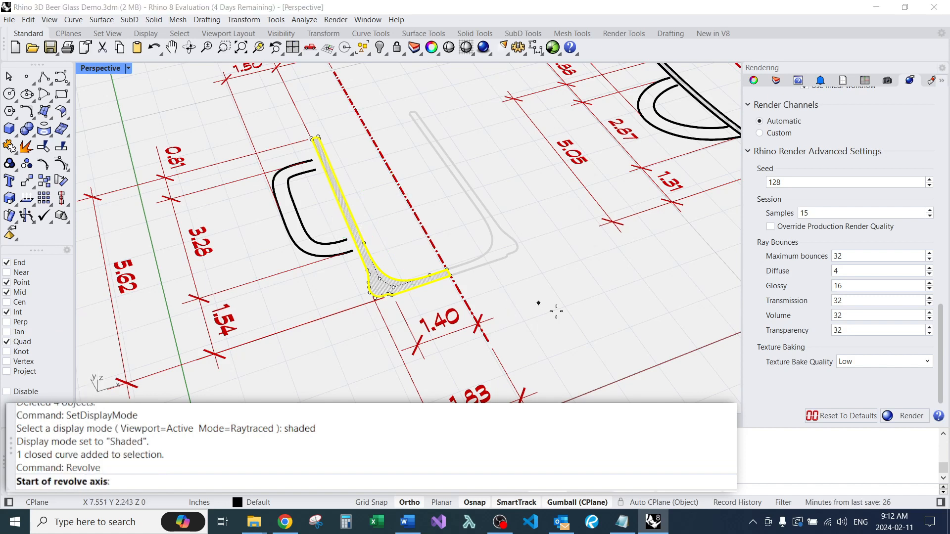
pyautogui.click(490, 342)
pyautogui.scroll(-2, 490, 342)
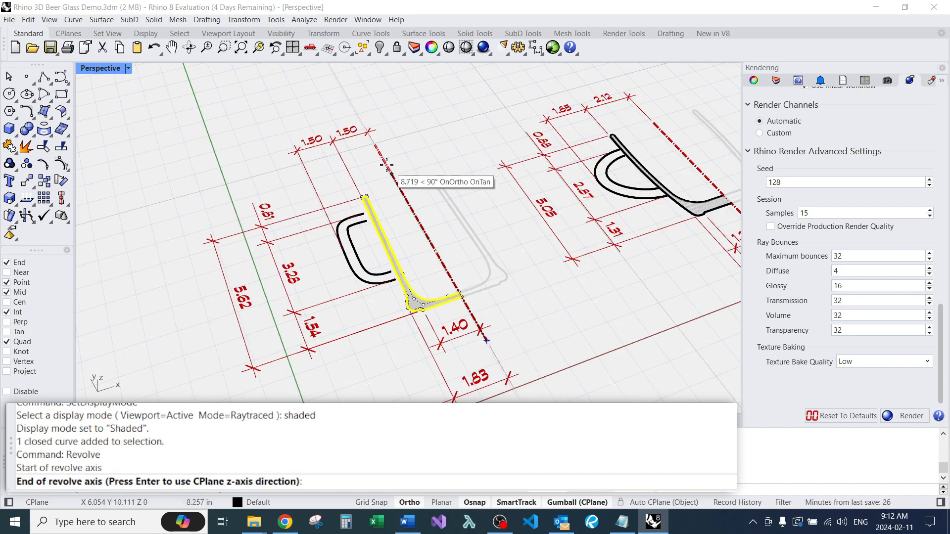
pyautogui.click(375, 151)
pyautogui.press('Return')
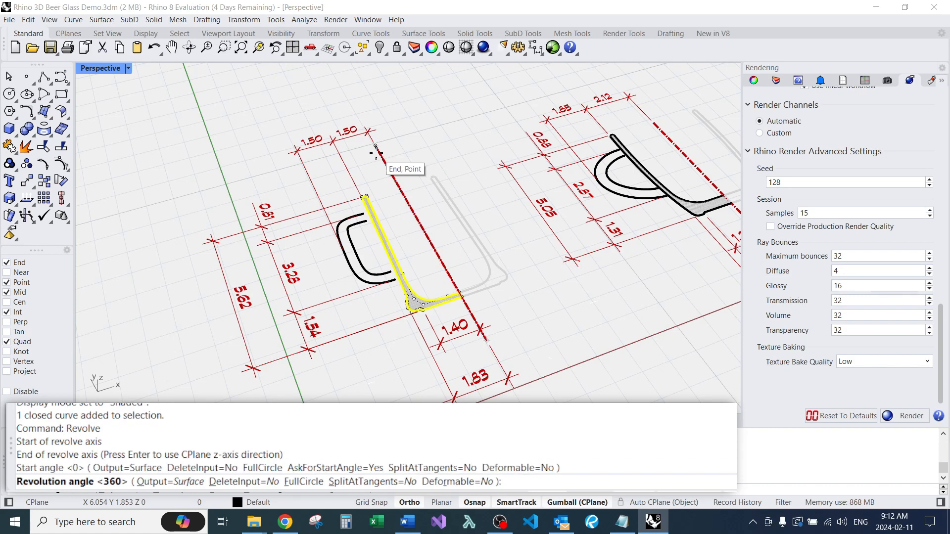
pyautogui.press('Return')
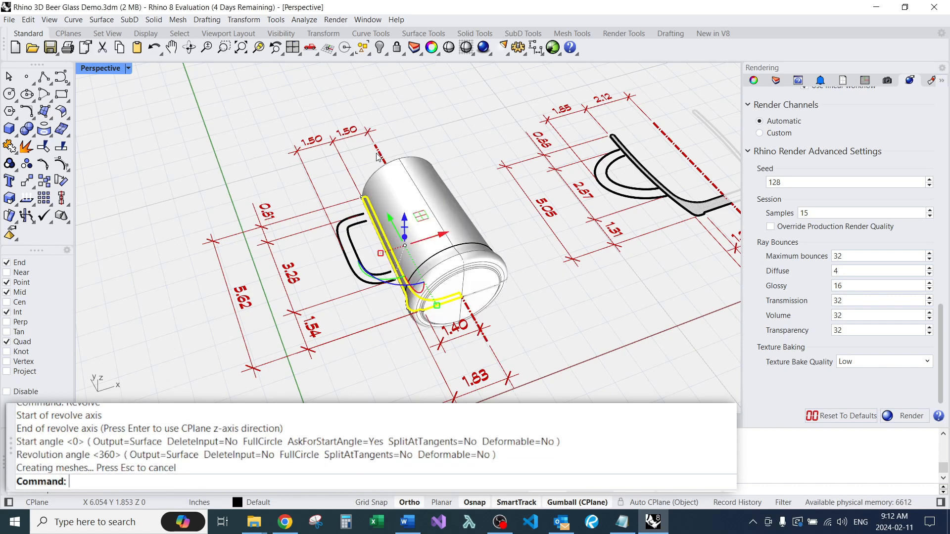
pyautogui.press('Return')
pyautogui.press('Escape')
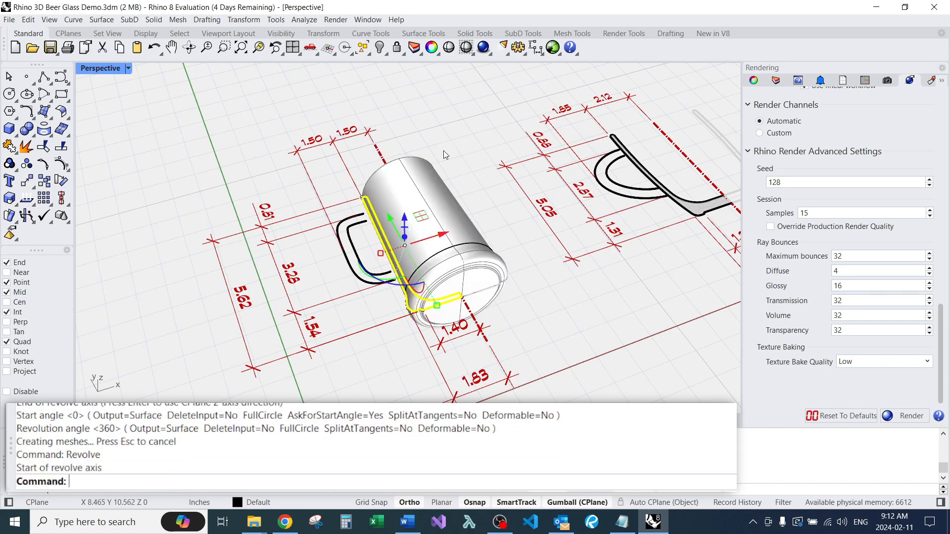
pyautogui.press('Escape')
# Step: Inspect the revolved glass inside and out, and move its inner surface out of the glass body along the centreline
pyautogui.scroll(-6, 441, 151)
pyautogui.moveTo(441, 151); pyautogui.dragTo(473, 167, button='right')
pyautogui.scroll(6, 473, 167)
pyautogui.scroll(-6, 473, 167)
pyautogui.scroll(10, 392, 275)
pyautogui.click(357, 298)
pyautogui.scroll(-6, 357, 299)
pyautogui.moveTo(373, 269); pyautogui.dragTo(428, 279, button='right')
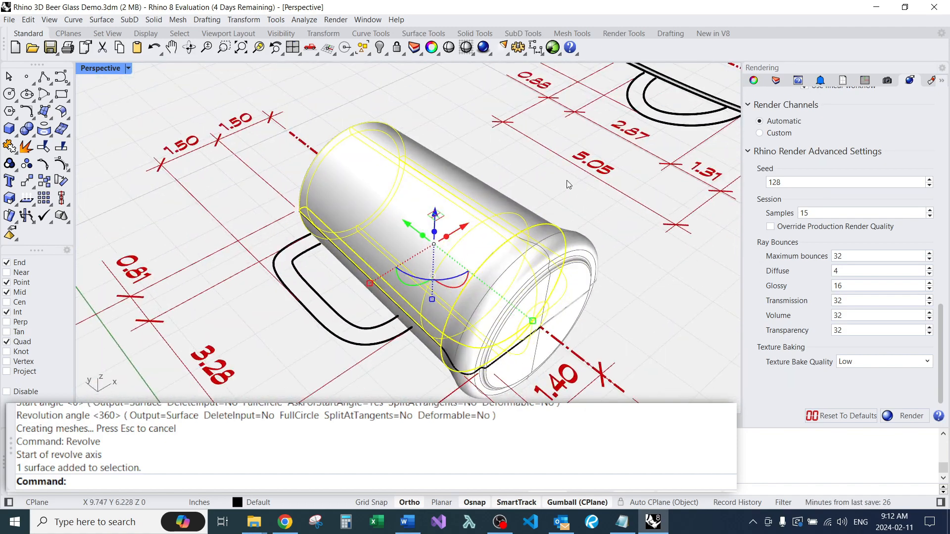
pyautogui.click(551, 258)
pyautogui.press('Escape')
pyautogui.moveTo(560, 216); pyautogui.dragTo(345, 305, button='right')
pyautogui.click(330, 296)
pyautogui.moveTo(260, 269); pyautogui.dragTo(338, 211, button='right')
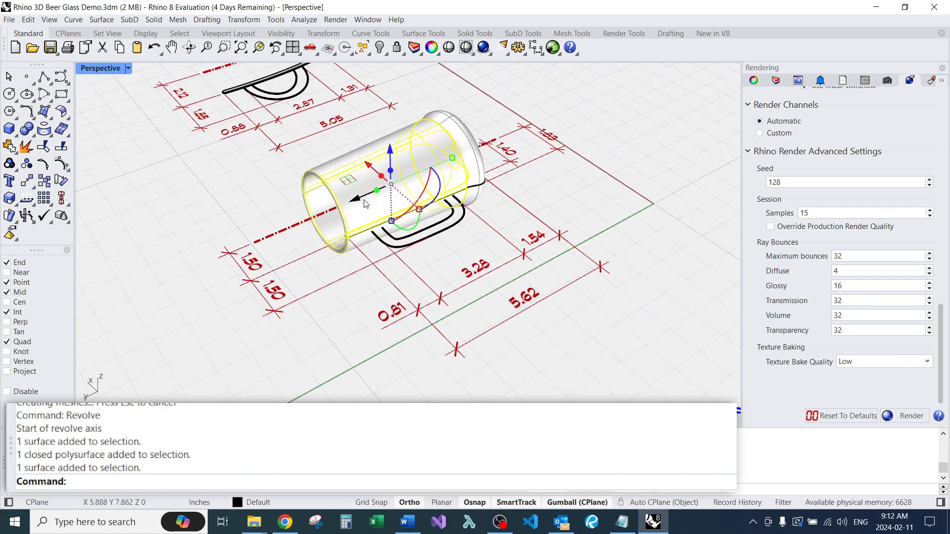
pyautogui.moveTo(363, 199); pyautogui.dragTo(89, 293)
pyautogui.scroll(-5, 310, 222)
pyautogui.press('Escape')
# Step: Delete the inner surface that was pulled out of the revolved glass
pyautogui.moveTo(230, 334); pyautogui.dragTo(163, 300, button='right')
pyautogui.scroll(8, 280, 184)
pyautogui.moveTo(280, 184); pyautogui.dragTo(433, 261, button='right')
pyautogui.scroll(-5, 414, 221)
pyautogui.scroll(-5, 344, 309)
pyautogui.click(321, 312)
pyautogui.write('e')
pyautogui.press('Return')
# Step: Delete the revolved glass polysurface, keeping the original profile drawing
pyautogui.scroll(5, 335, 300)
pyautogui.scroll(-7, 369, 250)
pyautogui.moveTo(369, 250); pyautogui.dragTo(336, 267, button='right')
pyautogui.scroll(-2, 336, 268)
pyautogui.click(384, 218)
pyautogui.write('e')
pyautogui.press('Return')
# Step: Examine the finished mug model, the dimensioned profile drawings and the stacked blue circles from several angles
pyautogui.moveTo(411, 233); pyautogui.dragTo(377, 192, button='right')
pyautogui.scroll(-5, 377, 192)
pyautogui.scroll(5, 467, 275)
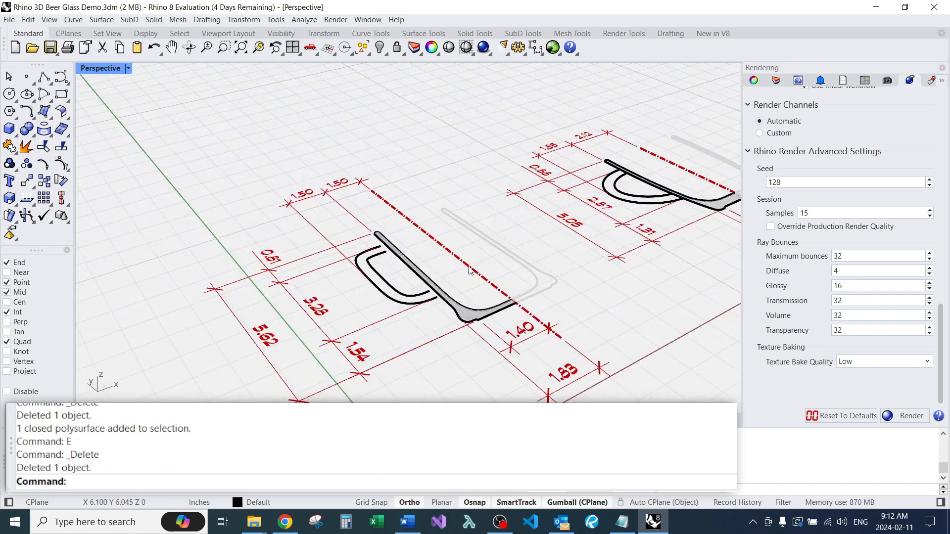
pyautogui.scroll(-1, 312, 310)
pyautogui.scroll(-6, 312, 309)
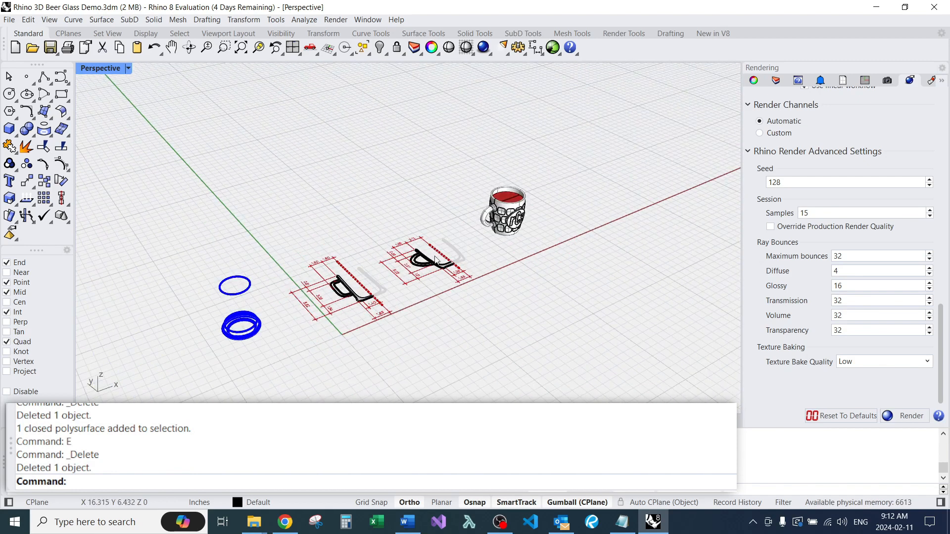
pyautogui.scroll(6, 434, 204)
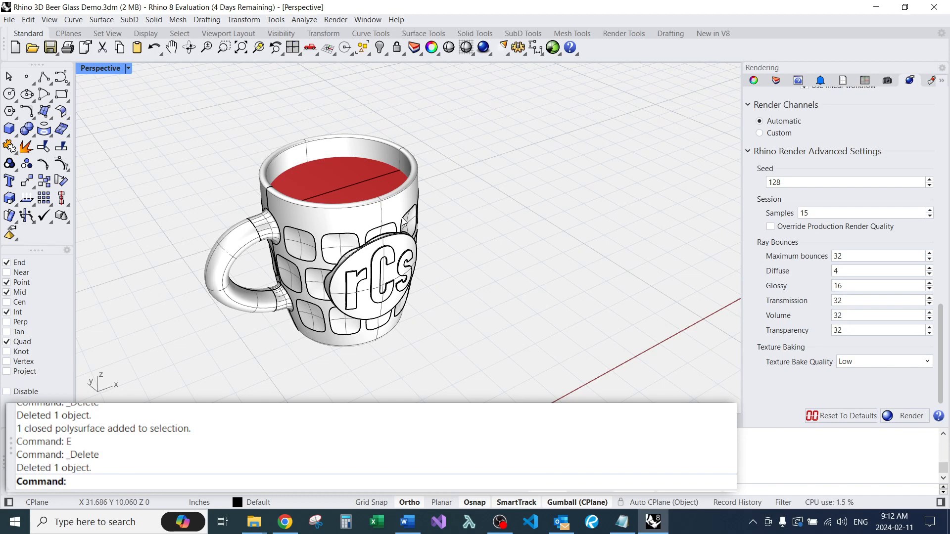
pyautogui.scroll(-8, 473, 178)
pyautogui.moveTo(386, 176); pyautogui.dragTo(279, 186, button='right')
pyautogui.scroll(5, 280, 189)
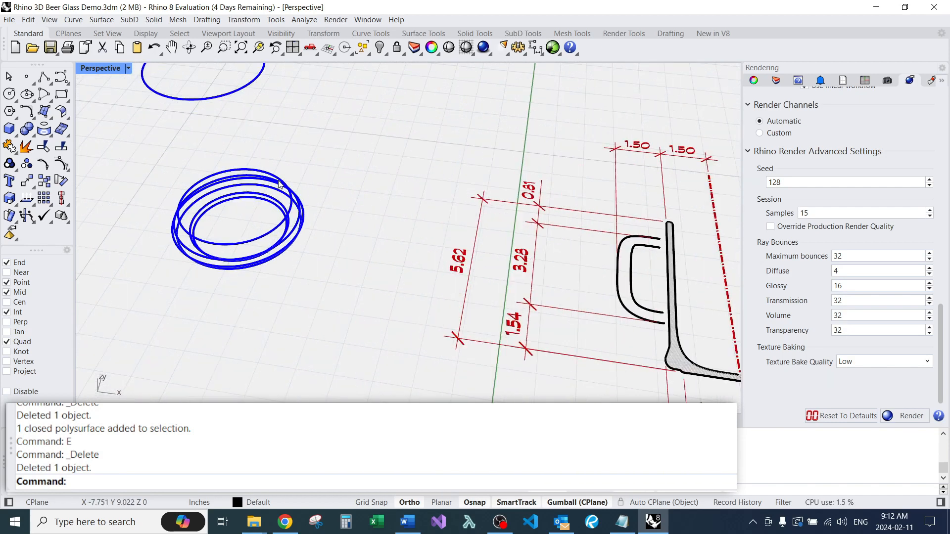
pyautogui.scroll(-10, 351, 253)
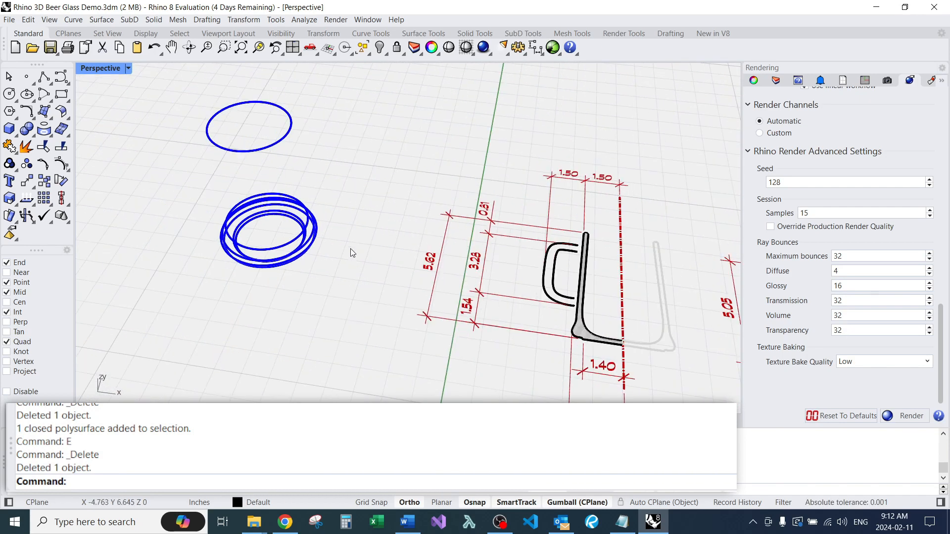
pyautogui.moveTo(284, 210); pyautogui.dragTo(301, 219, button='right')
pyautogui.scroll(6, 301, 219)
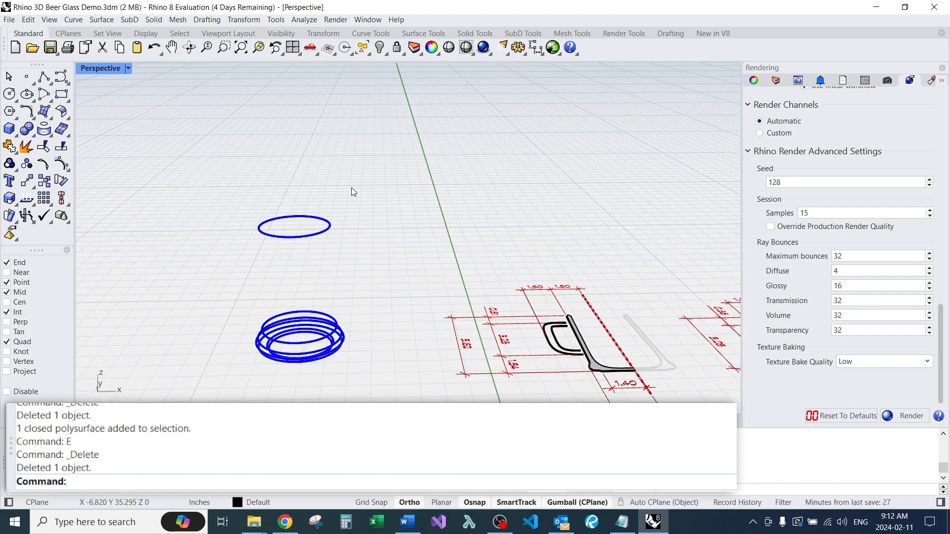
pyautogui.moveTo(355, 210); pyautogui.dragTo(278, 309, button='right')
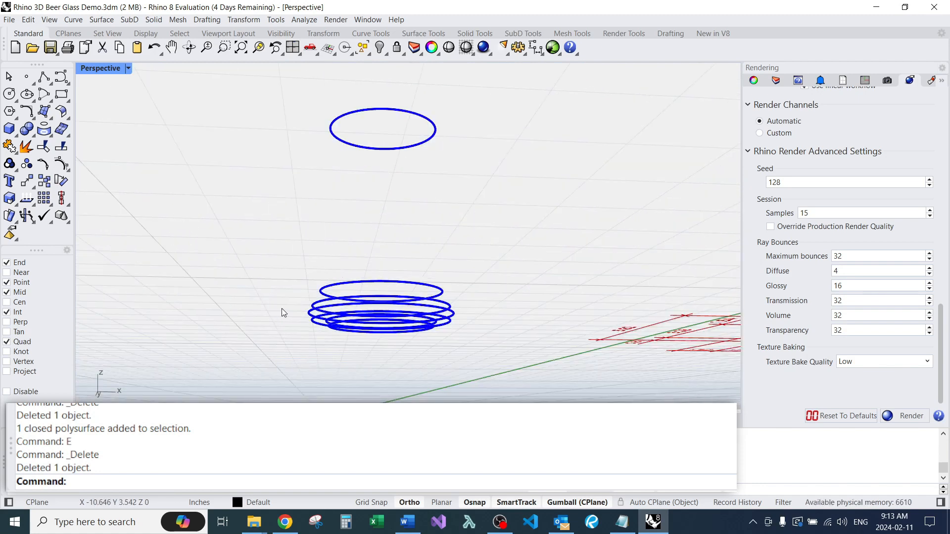
pyautogui.scroll(5, 445, 336)
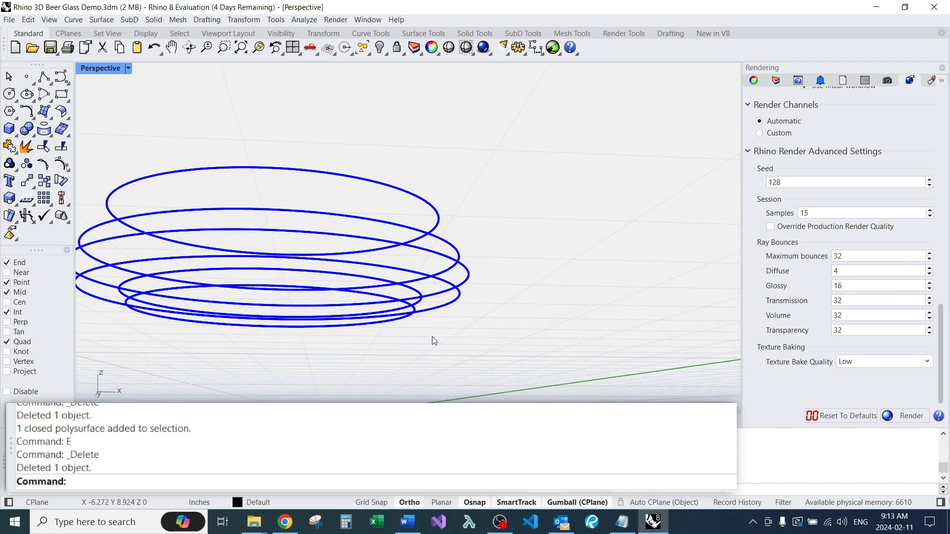
pyautogui.scroll(-8, 439, 328)
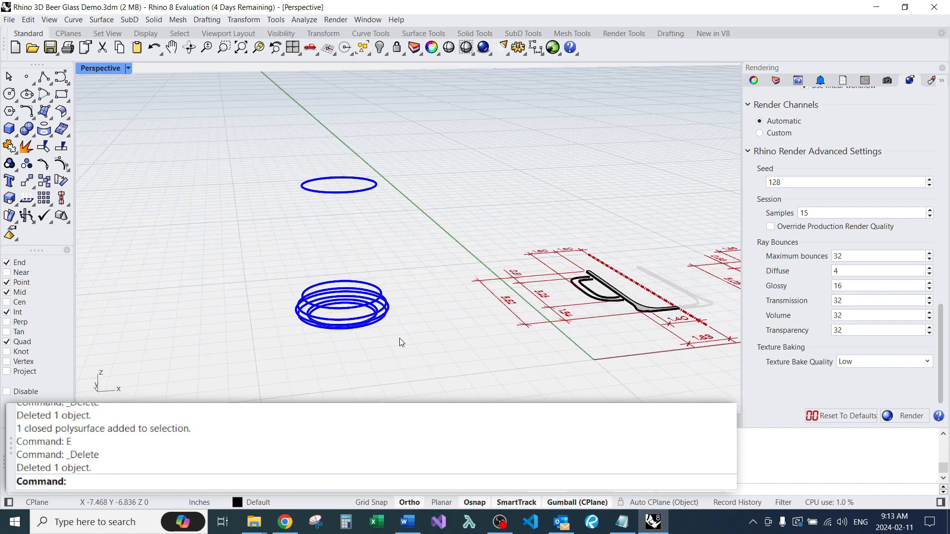
pyautogui.scroll(8, 560, 337)
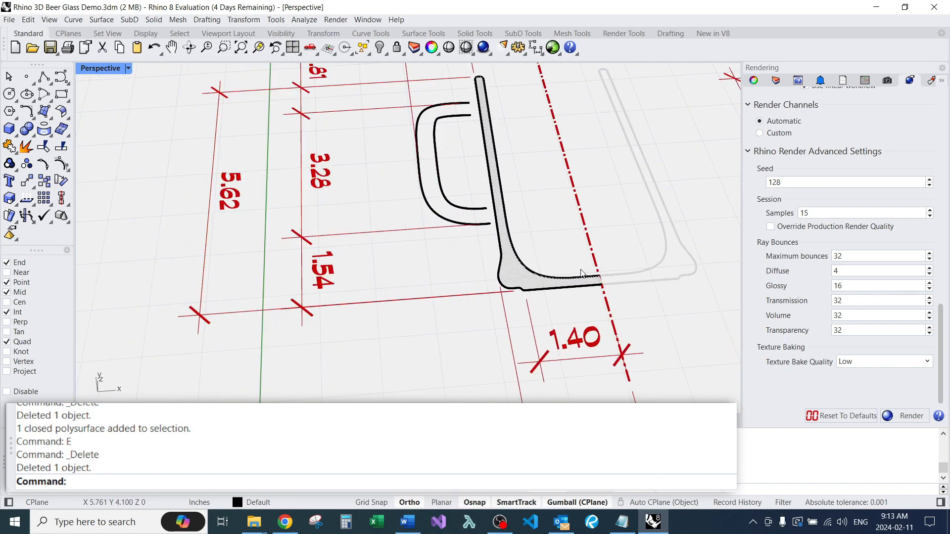
pyautogui.scroll(-9, 538, 230)
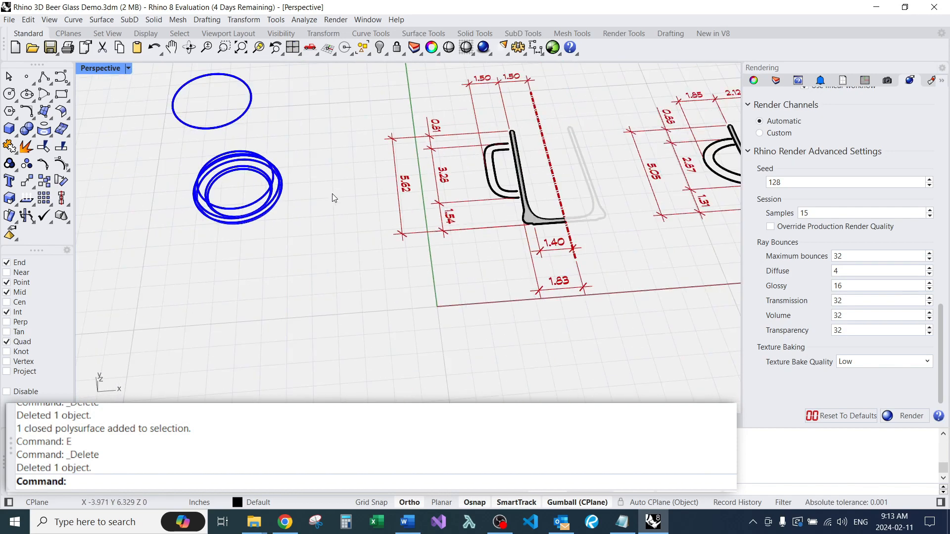
# Step: Change the second-lowest circle of the stacked set to the Default layer
pyautogui.moveTo(237, 322); pyautogui.dragTo(209, 244, button='right')
pyautogui.scroll(10, 240, 267)
pyautogui.moveTo(261, 278); pyautogui.dragTo(383, 288, button='right')
pyautogui.scroll(-2, 381, 317)
pyautogui.scroll(8, 378, 314)
pyautogui.click(375, 280)
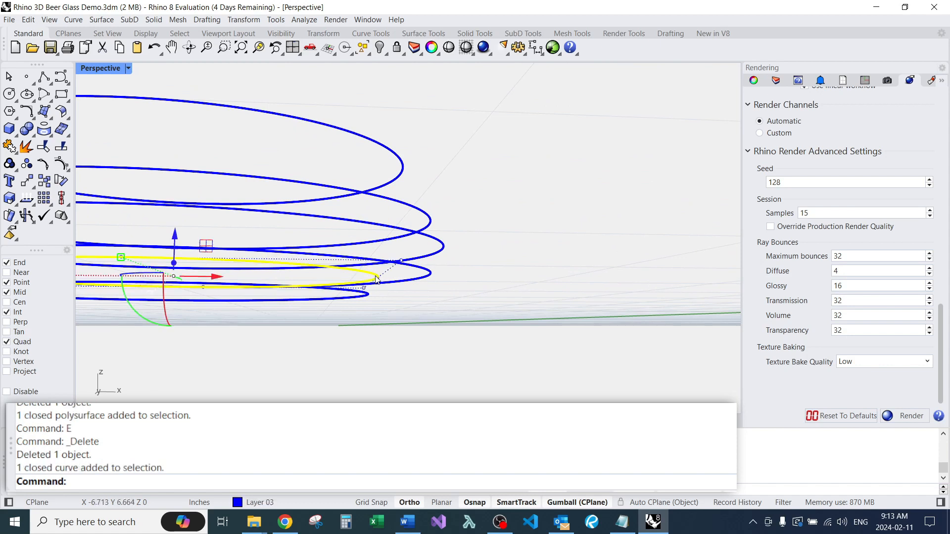
pyautogui.write('CL')
pyautogui.press('Return')
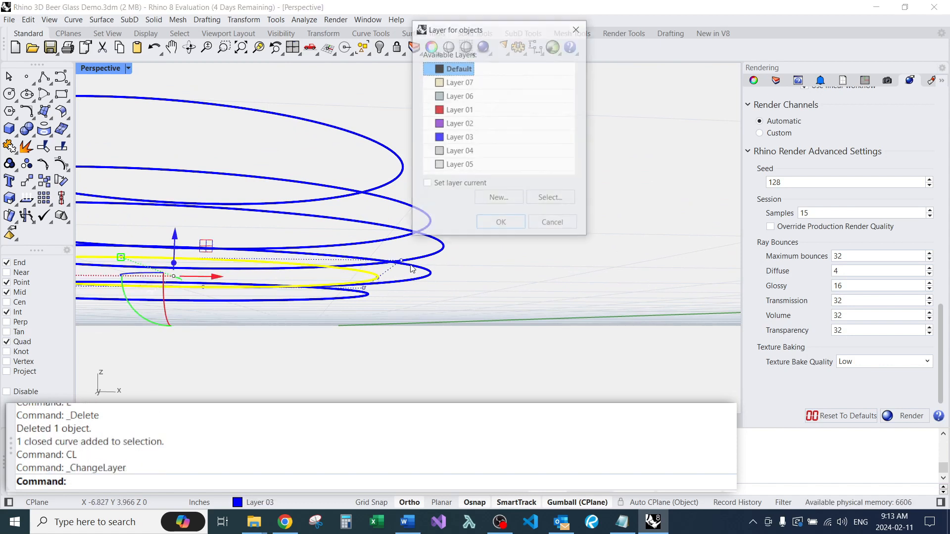
pyautogui.press('Return')
pyautogui.click(500, 151)
# Step: Zoom to the seven stacked circles and view the lower group up close
pyautogui.moveTo(499, 152); pyautogui.dragTo(479, 181, button='right')
pyautogui.scroll(-3, 461, 220)
pyautogui.scroll(-5, 448, 281)
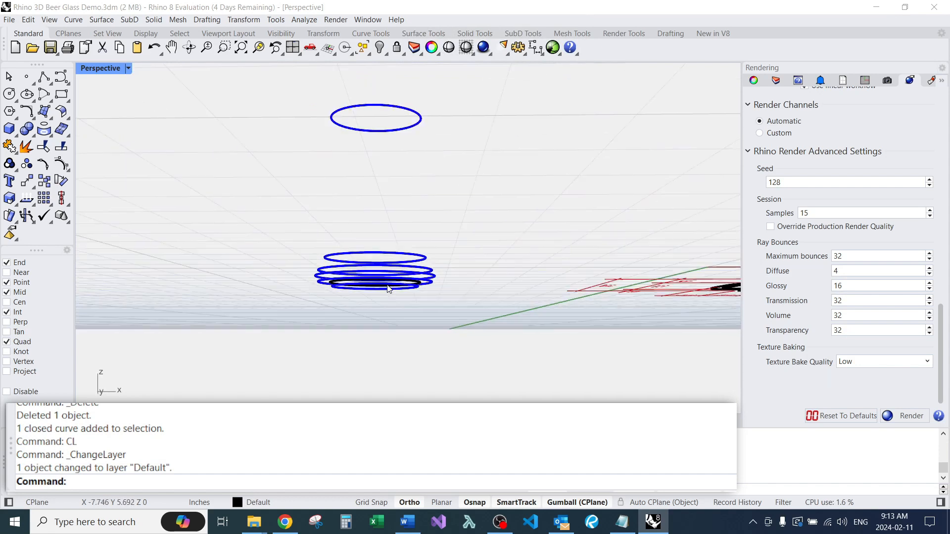
pyautogui.moveTo(309, 159); pyautogui.dragTo(425, 323)
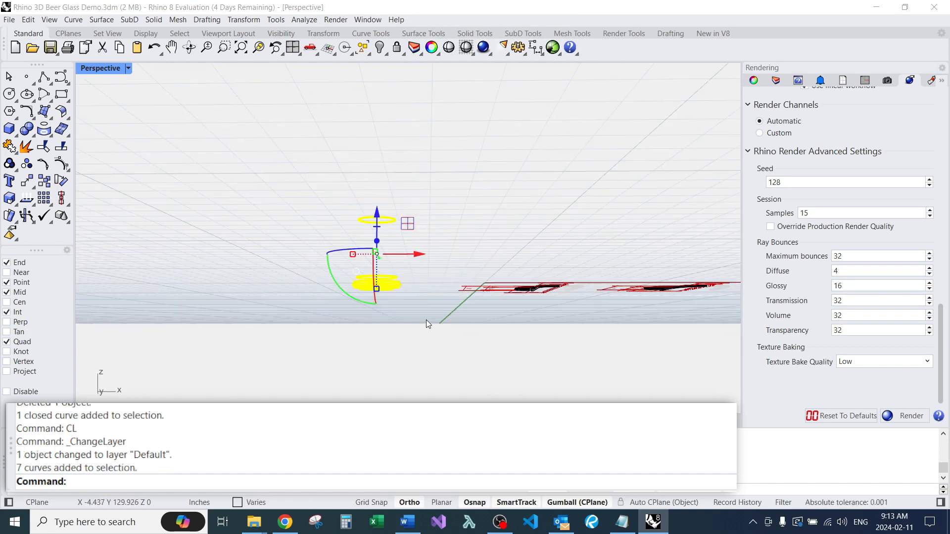
pyautogui.middleClick(426, 319)
pyautogui.click(492, 193)
pyautogui.moveTo(492, 193); pyautogui.dragTo(485, 283, button='right')
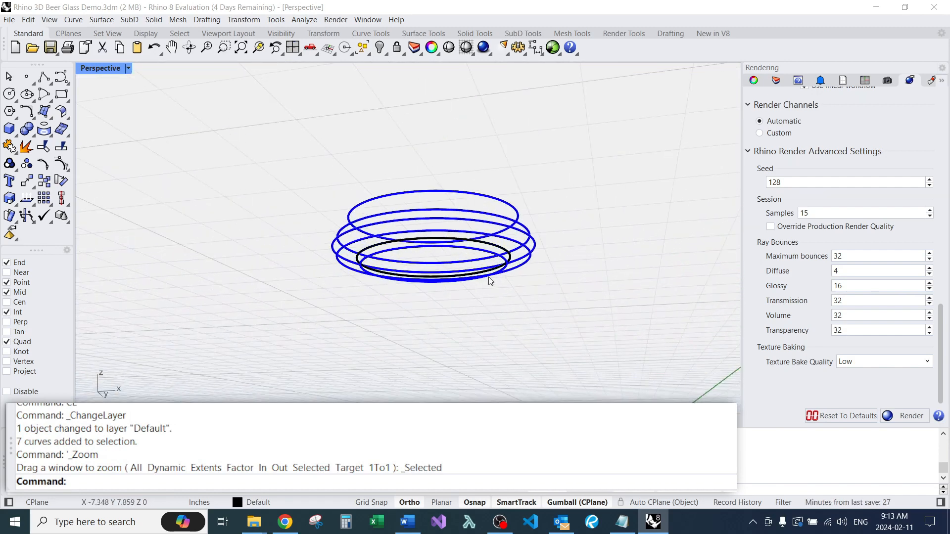
pyautogui.scroll(5, 510, 249)
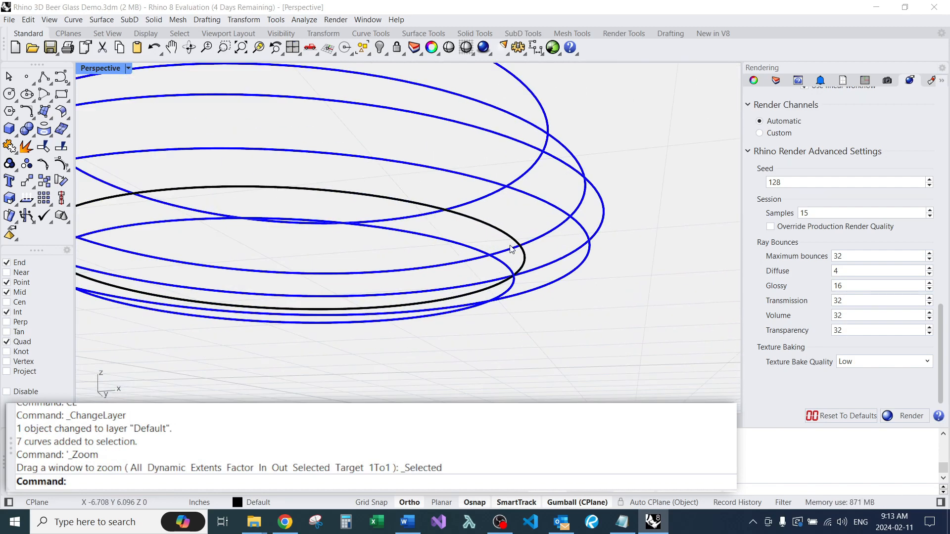
# Step: Start a loft through the seven stacked circles, picked in order from the lowest to the highest, and accept the aligned seam points
pyautogui.write('Loft')
pyautogui.press('Return')
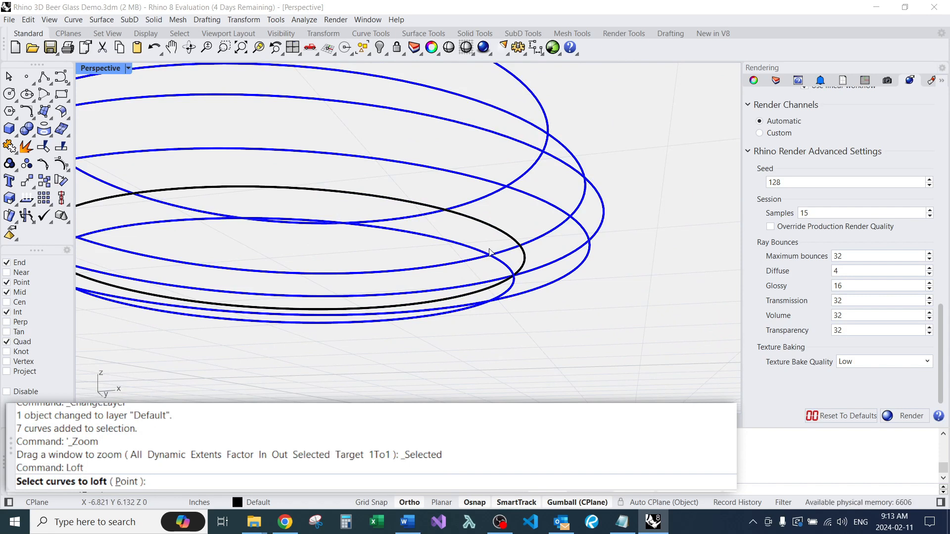
pyautogui.click(460, 251)
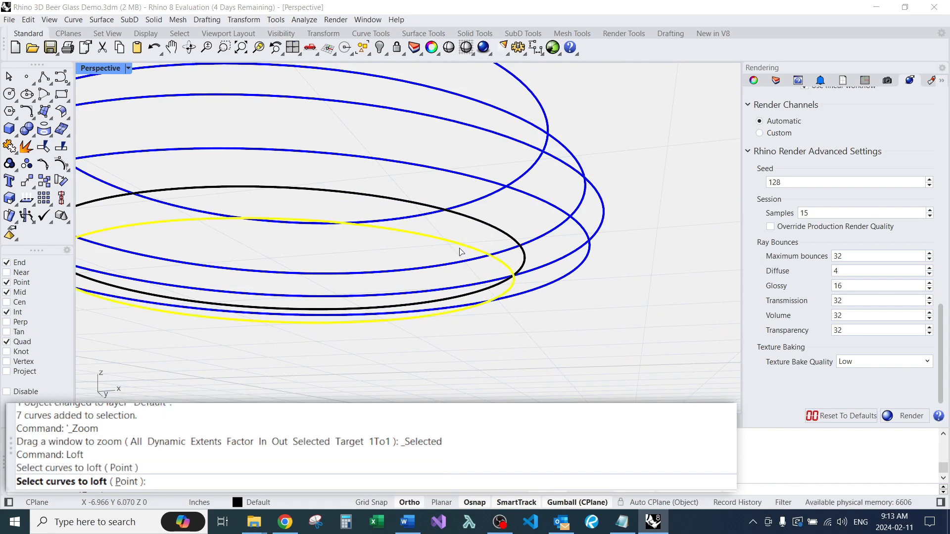
pyautogui.click(501, 230)
pyautogui.moveTo(500, 231); pyautogui.dragTo(537, 277, button='right')
pyautogui.click(544, 272)
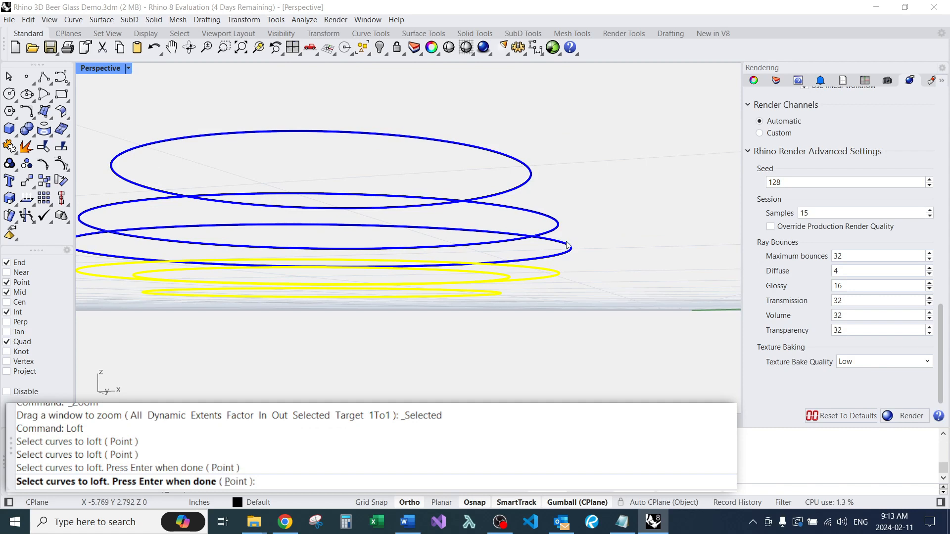
pyautogui.click(569, 247)
pyautogui.click(547, 218)
pyautogui.click(524, 167)
pyautogui.moveTo(526, 167); pyautogui.dragTo(541, 327, button='right')
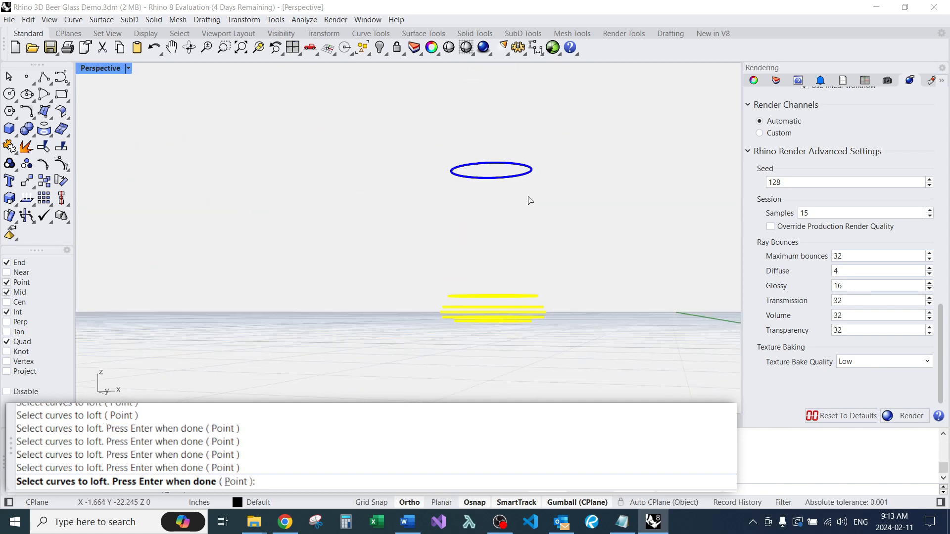
pyautogui.click(527, 174)
pyautogui.moveTo(527, 174); pyautogui.dragTo(528, 262, button='right')
pyautogui.press('Return')
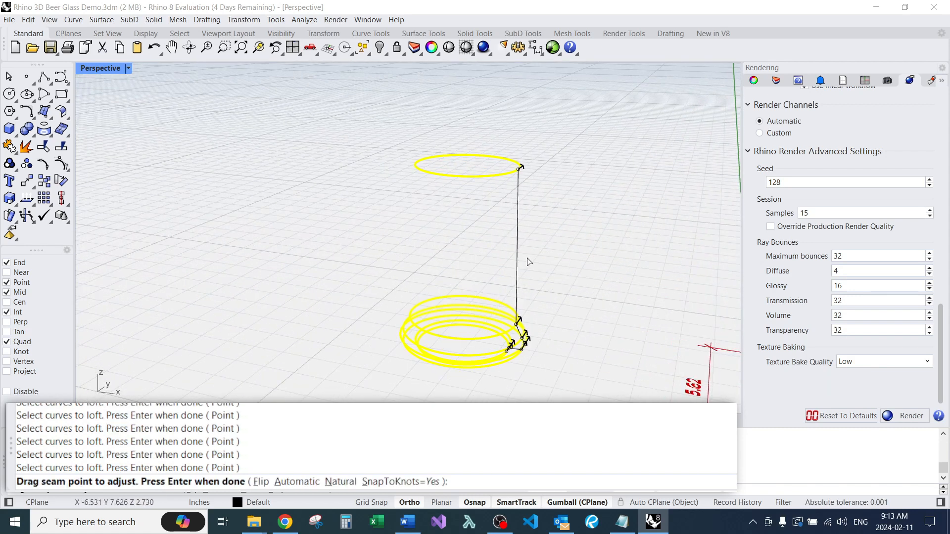
pyautogui.moveTo(533, 295); pyautogui.dragTo(553, 295, button='right')
pyautogui.press('Return')
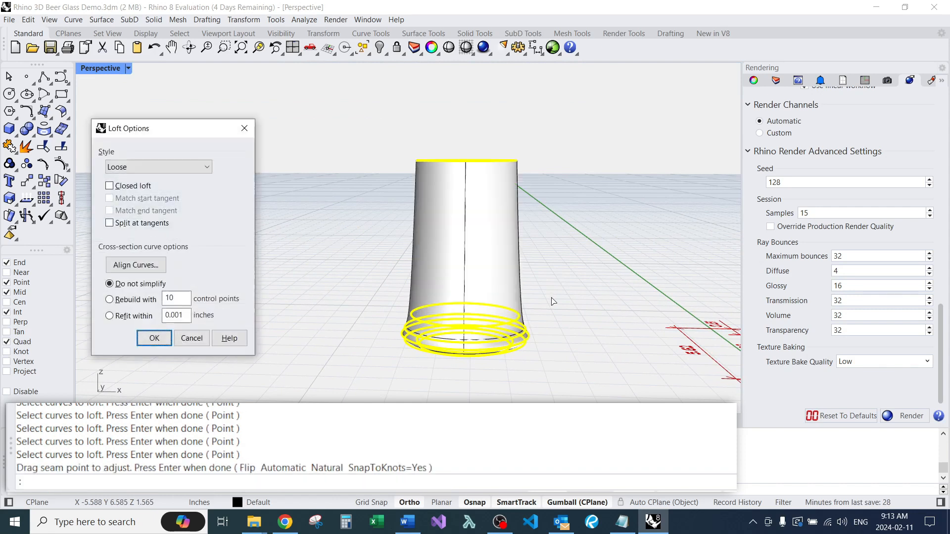
# Step: Create the loft with the Loose style, without simplifying the cross-section curves, after checking its preview around the base
pyautogui.click(150, 163)
pyautogui.click(147, 179)
pyautogui.click(146, 167)
pyautogui.click(118, 189)
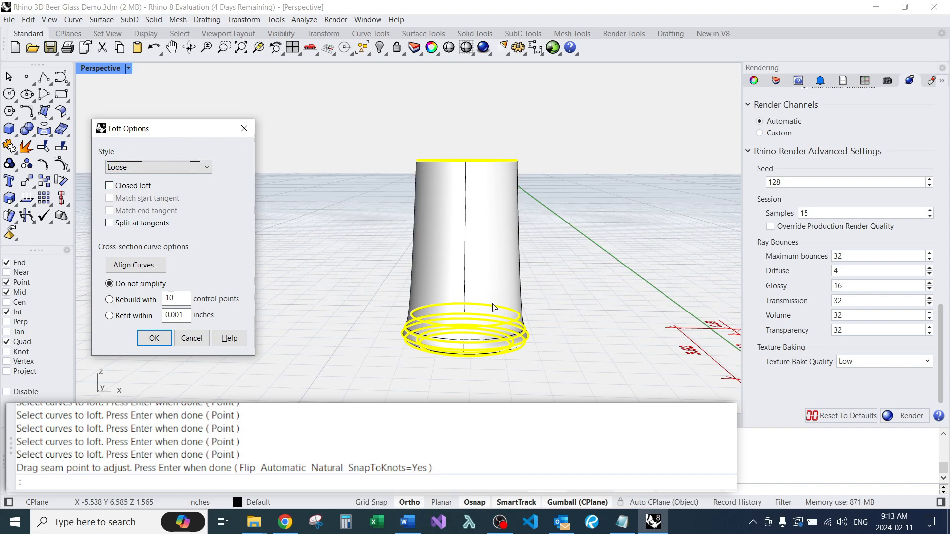
pyautogui.scroll(8, 503, 280)
pyautogui.scroll(-5, 503, 280)
pyautogui.moveTo(503, 280)
pyautogui.mouseDown(button='right')
pyautogui.moveTo(520, 282)
pyautogui.moveTo(487, 272)
pyautogui.mouseUp(button='right')
pyautogui.moveTo(490, 314); pyautogui.dragTo(515, 286, button='right')
pyautogui.scroll(-4, 515, 287)
pyautogui.moveTo(498, 203); pyautogui.dragTo(546, 249, button='right')
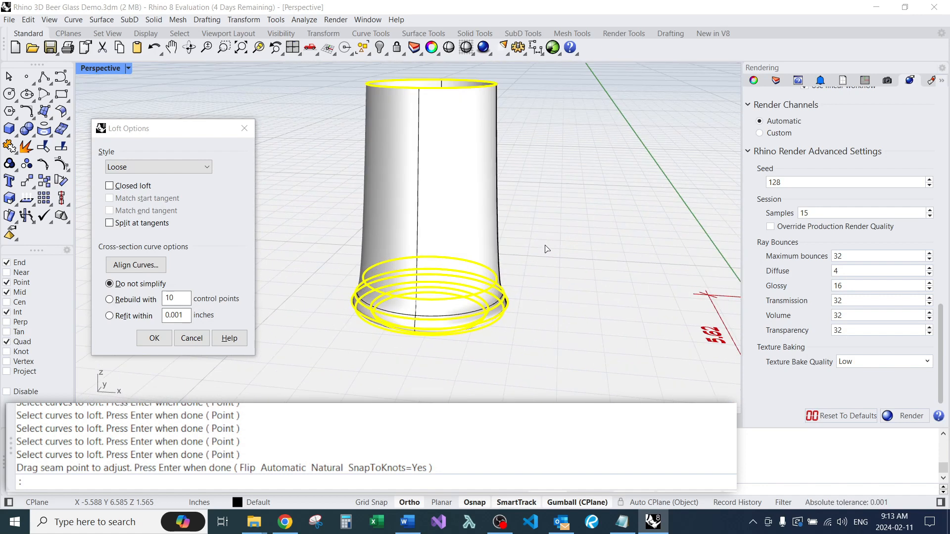
pyautogui.press('Return')
# Step: Delete the seven circles used for the loft, keeping the lofted glass surface
pyautogui.moveTo(500, 240); pyautogui.dragTo(433, 238, button='right')
pyautogui.scroll(-6, 459, 295)
pyautogui.scroll(5, 437, 274)
pyautogui.moveTo(335, 194); pyautogui.dragTo(542, 331)
pyautogui.write('e')
pyautogui.press('Return')
pyautogui.scroll(-6, 473, 337)
pyautogui.moveTo(470, 338); pyautogui.dragTo(420, 203, button='right')
pyautogui.scroll(5, 411, 201)
pyautogui.moveTo(429, 189); pyautogui.dragTo(598, 253)
pyautogui.write('e')
pyautogui.press('Return')
pyautogui.moveTo(492, 259); pyautogui.dragTo(409, 295, button='right')
pyautogui.scroll(5, 484, 280)
pyautogui.scroll(-10, 465, 261)
pyautogui.scroll(4, 489, 278)
pyautogui.scroll(-4, 434, 274)
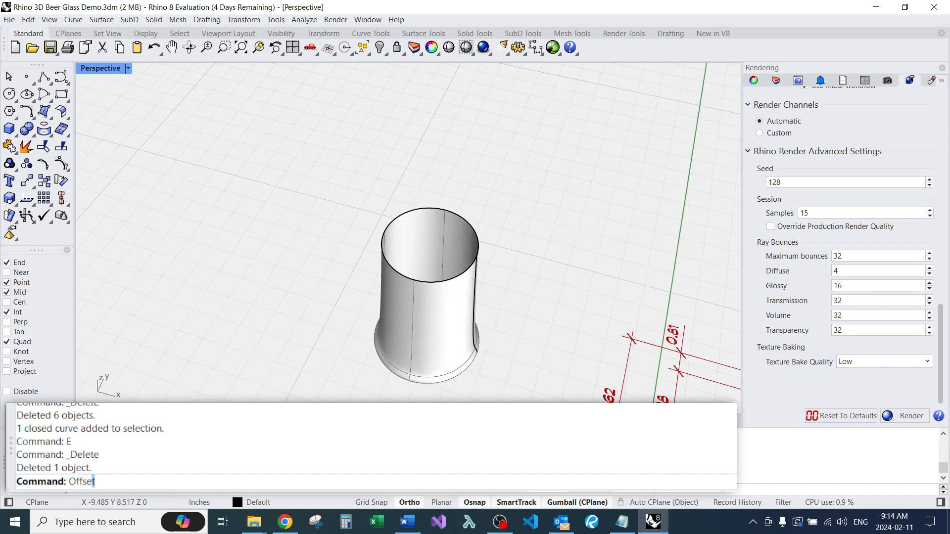
pyautogui.write('Off')
pyautogui.press('Return')
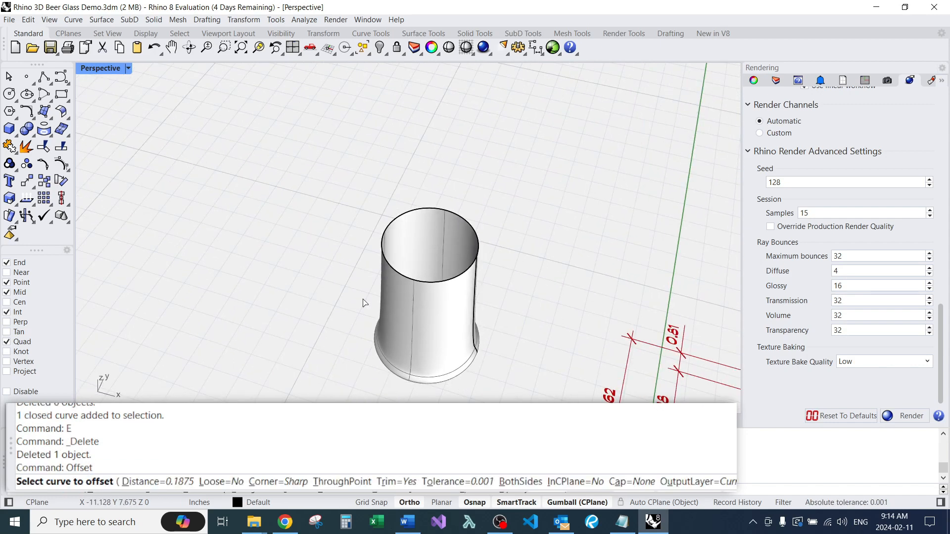
pyautogui.click(180, 482)
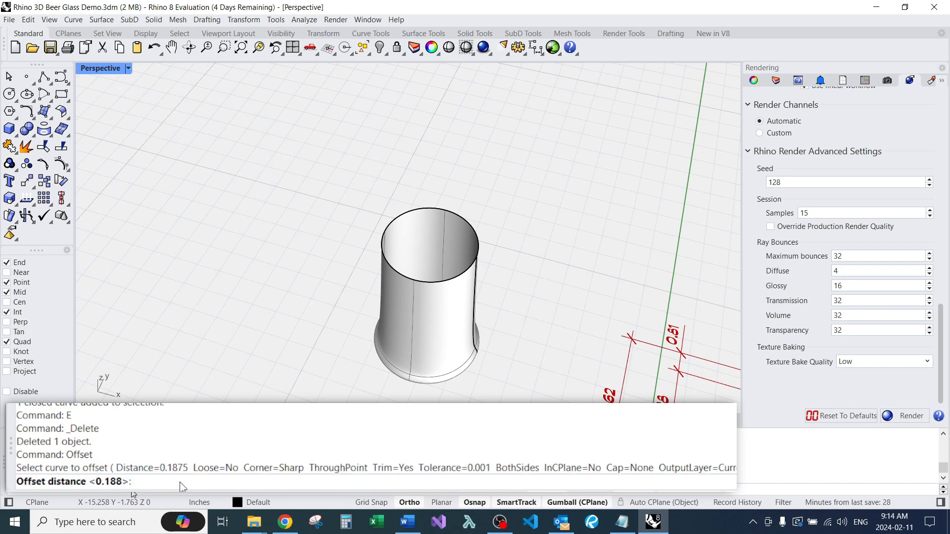
pyautogui.scroll(2, 364, 238)
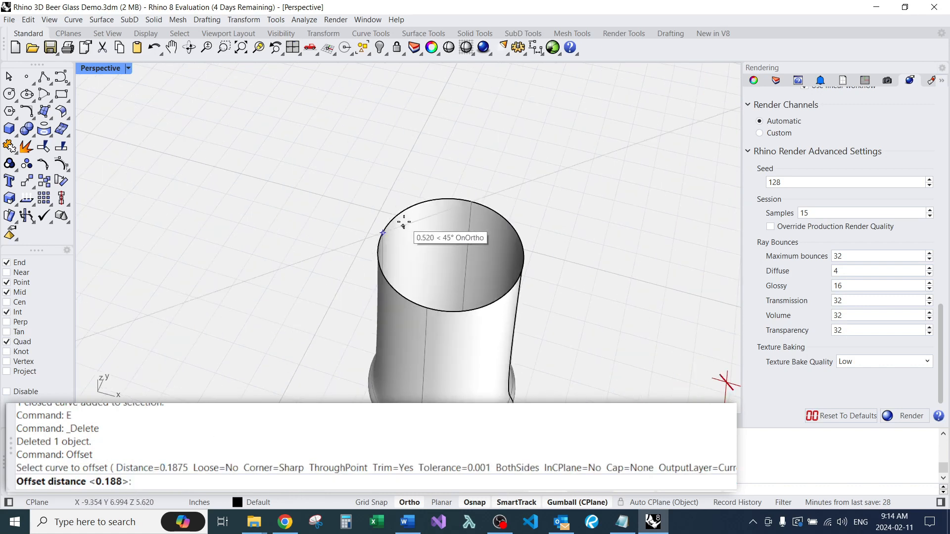
pyautogui.press('Escape')
# Step: Offset the glass's top rim edge inward by 0.1875 inches
pyautogui.write('Of')
pyautogui.press('Return')
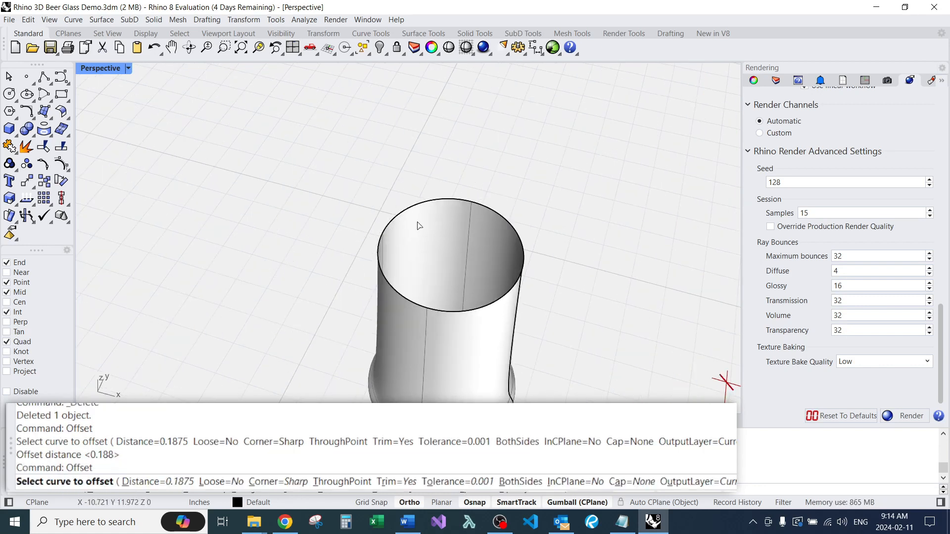
pyautogui.click(416, 209)
pyautogui.click(426, 232)
# Step: Extrude the offset rim curve downward about 5.03 inches inside the glass as an open surface with Solid set to No
pyautogui.moveTo(426, 232); pyautogui.dragTo(406, 281, button='right')
pyautogui.write('EC')
pyautogui.press('Return')
pyautogui.click(356, 252)
pyautogui.scroll(-4, 330, 247)
pyautogui.moveTo(321, 302); pyautogui.dragTo(303, 233, button='right')
pyautogui.press('Return')
pyautogui.scroll(-3, 305, 290)
pyautogui.write('s')
pyautogui.press('Return')
pyautogui.write('s')
pyautogui.press('Return')
pyautogui.scroll(-5, 302, 208)
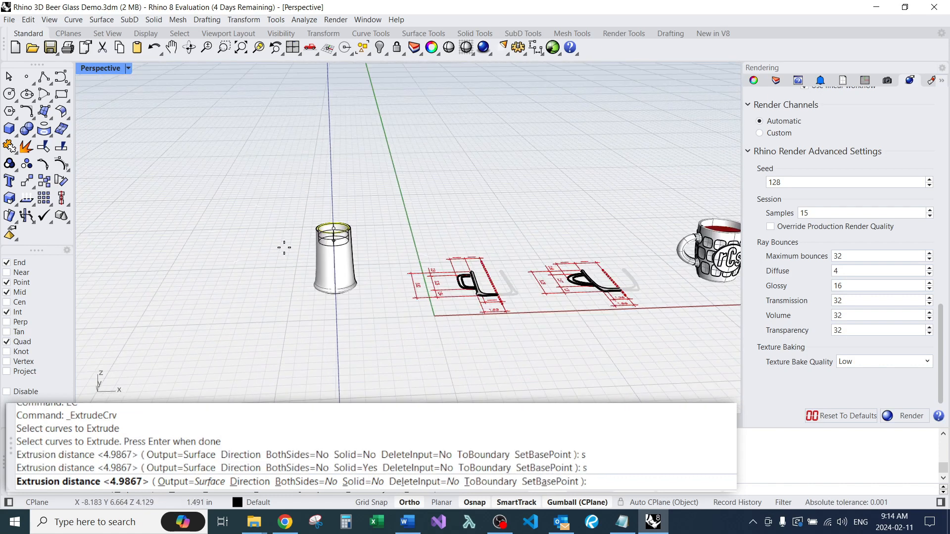
pyautogui.moveTo(282, 309); pyautogui.dragTo(276, 262, button='right')
pyautogui.scroll(5, 275, 263)
pyautogui.scroll(4, 275, 297)
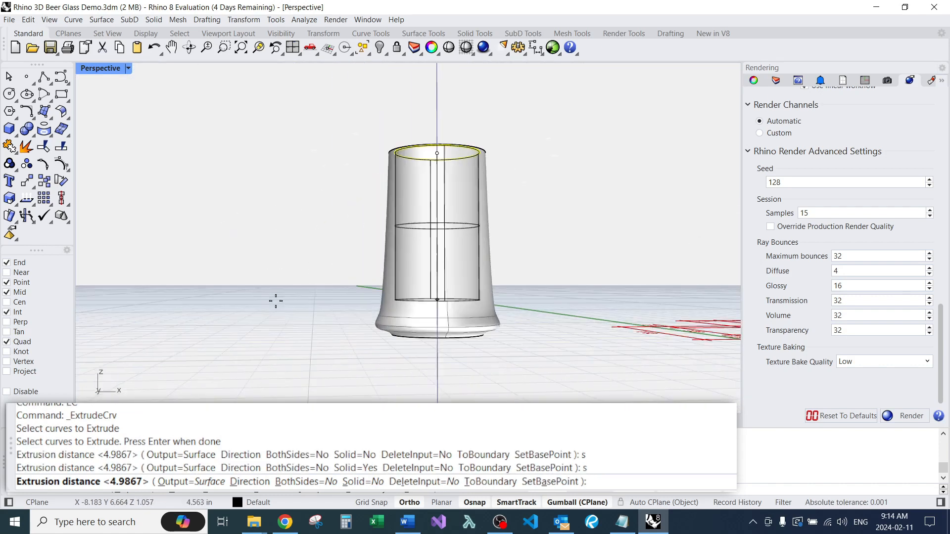
pyautogui.moveTo(268, 300); pyautogui.dragTo(277, 314, button='right')
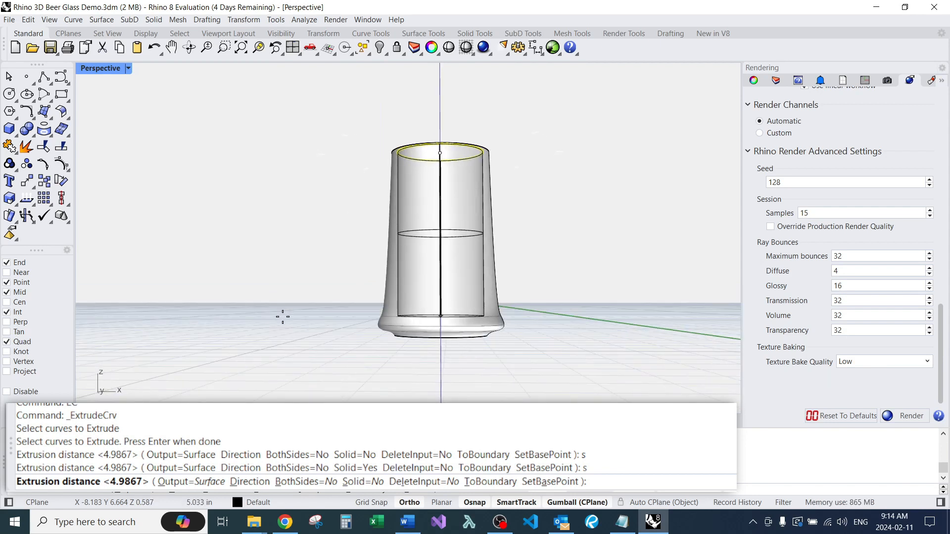
pyautogui.click(283, 316)
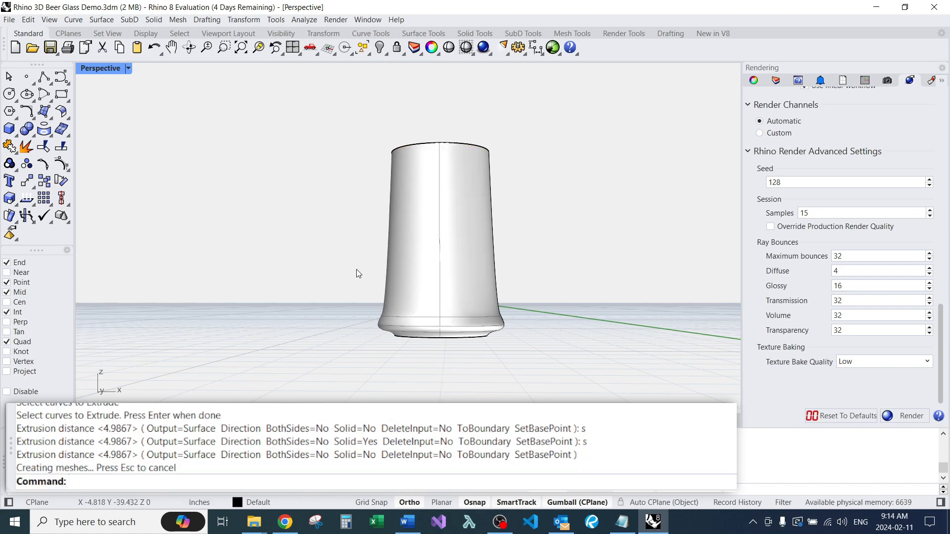
# Step: Close the lower end of the inner cylinder with a planar surface made from its bottom edge
pyautogui.moveTo(356, 255); pyautogui.dragTo(339, 270, button='right')
pyautogui.scroll(-3, 339, 269)
pyautogui.scroll(10, 330, 366)
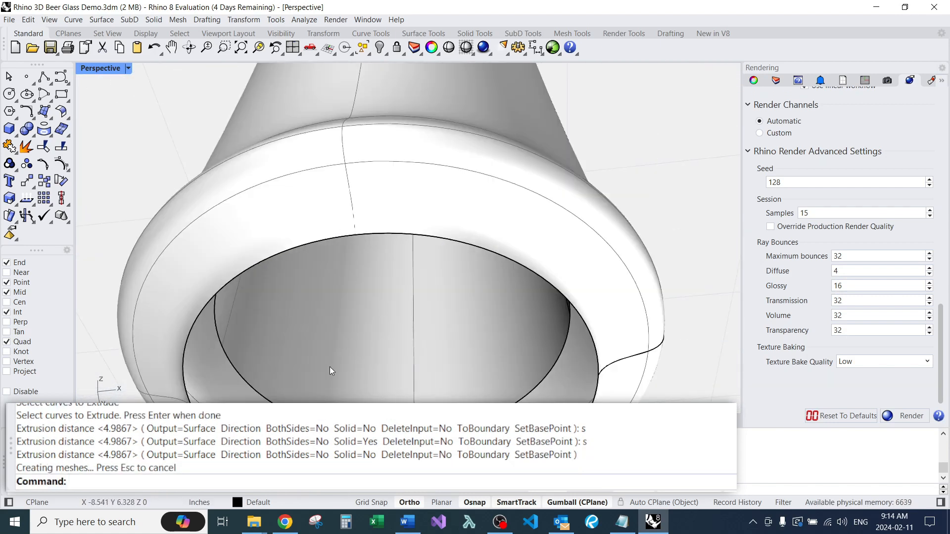
pyautogui.keyDown('ctrl'); pyautogui.keyDown('shift'); pyautogui.click(224, 348); pyautogui.keyUp('shift'); pyautogui.keyUp('ctrl')
pyautogui.write('PS')
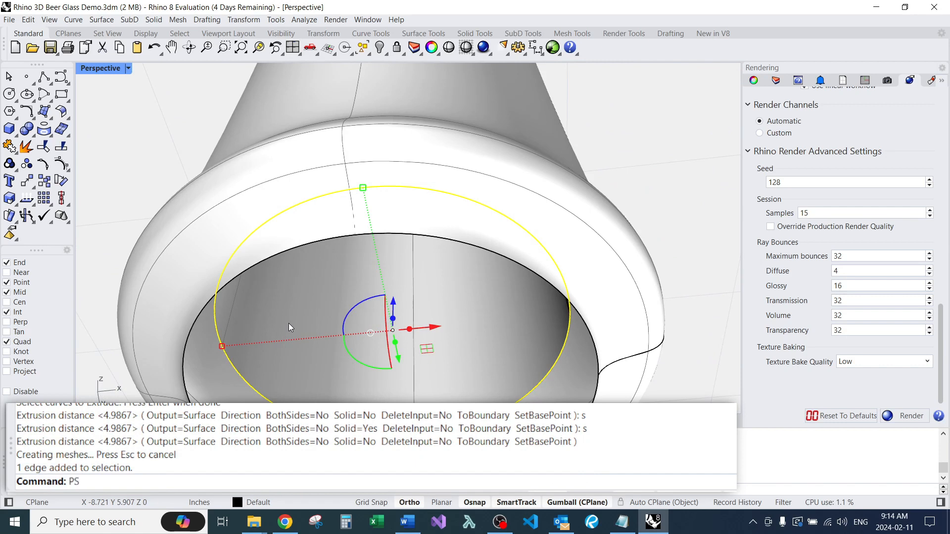
pyautogui.press('Return')
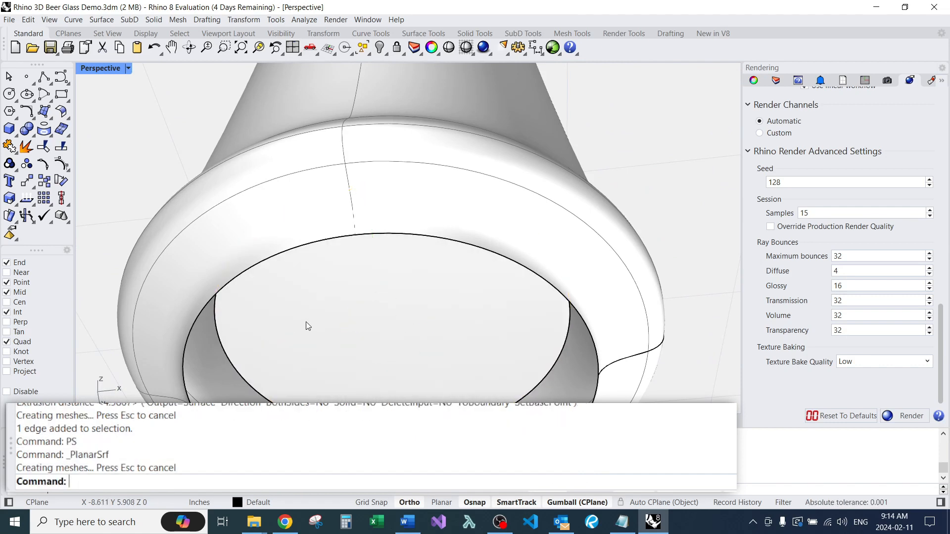
# Step: Join the planar base and the inner cylinder wall into one polysurface
pyautogui.write('Join')
pyautogui.press('Return')
pyautogui.click(350, 331)
pyautogui.scroll(-10, 350, 330)
pyautogui.moveTo(336, 163); pyautogui.dragTo(420, 199, button='right')
pyautogui.scroll(8, 323, 230)
pyautogui.scroll(8, 262, 230)
pyautogui.click(262, 230)
pyautogui.scroll(-4, 262, 231)
pyautogui.scroll(-8, 420, 200)
pyautogui.scroll(5, 295, 258)
pyautogui.press('Return')
# Step: Copy the joined inner polysurface beside the glass, inspect it from below, and delete the copy
pyautogui.scroll(-4, 346, 203)
pyautogui.scroll(12, 330, 170)
pyautogui.click(372, 236)
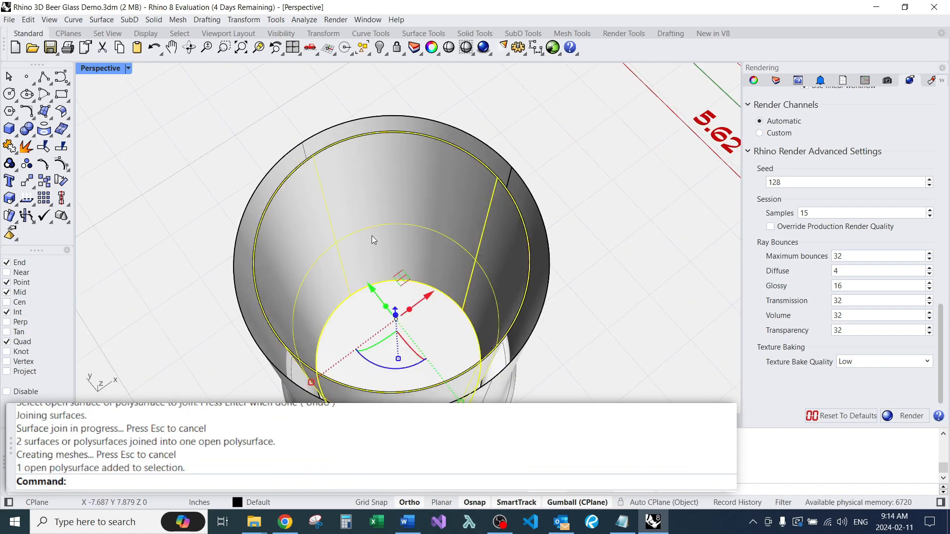
pyautogui.scroll(-10, 372, 238)
pyautogui.moveTo(361, 215); pyautogui.dragTo(291, 127)
pyautogui.click(269, 312)
pyautogui.moveTo(269, 311)
pyautogui.mouseDown(button='right')
pyautogui.moveTo(325, 214)
pyautogui.moveTo(296, 164)
pyautogui.moveTo(295, 209)
pyautogui.moveTo(304, 184)
pyautogui.moveTo(298, 149)
pyautogui.mouseUp(button='right')
pyautogui.scroll(-4, 297, 277)
pyautogui.scroll(12, 297, 292)
pyautogui.click(314, 251)
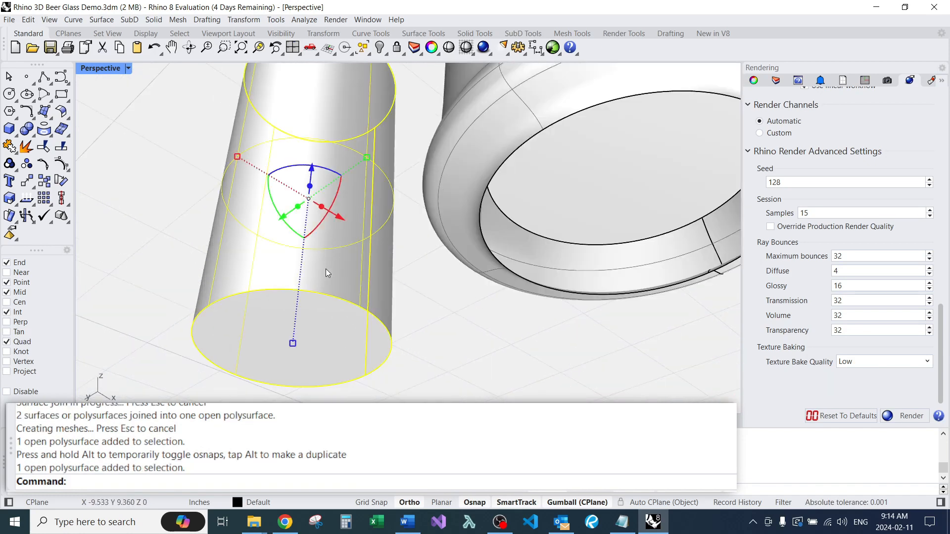
pyautogui.write('e')
pyautogui.press('Return')
# Step: Fillet the inside bottom edge of the inner polysurface with a 0.75 inch radius
pyautogui.scroll(-8, 323, 265)
pyautogui.moveTo(333, 203); pyautogui.dragTo(378, 220, button='right')
pyautogui.scroll(10, 371, 238)
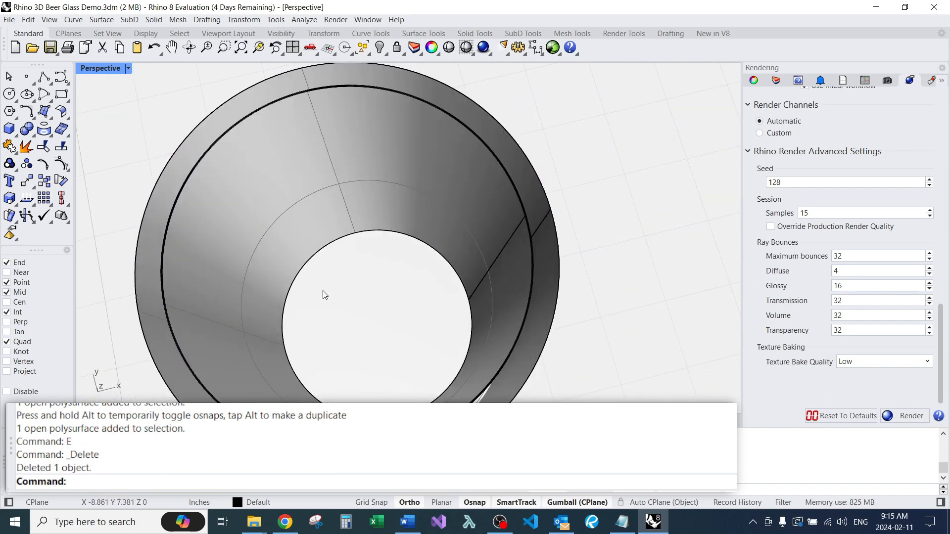
pyautogui.write('FilletEdge')
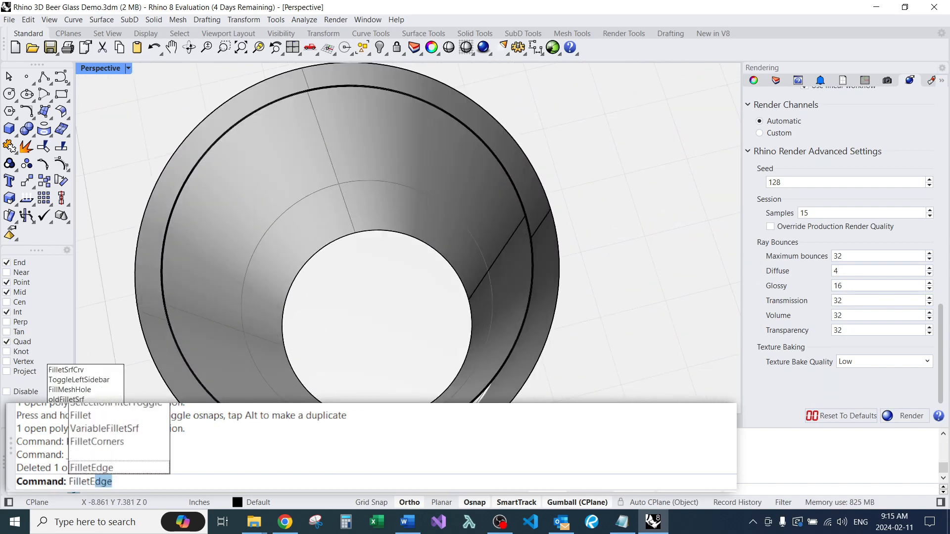
pyautogui.press('Return')
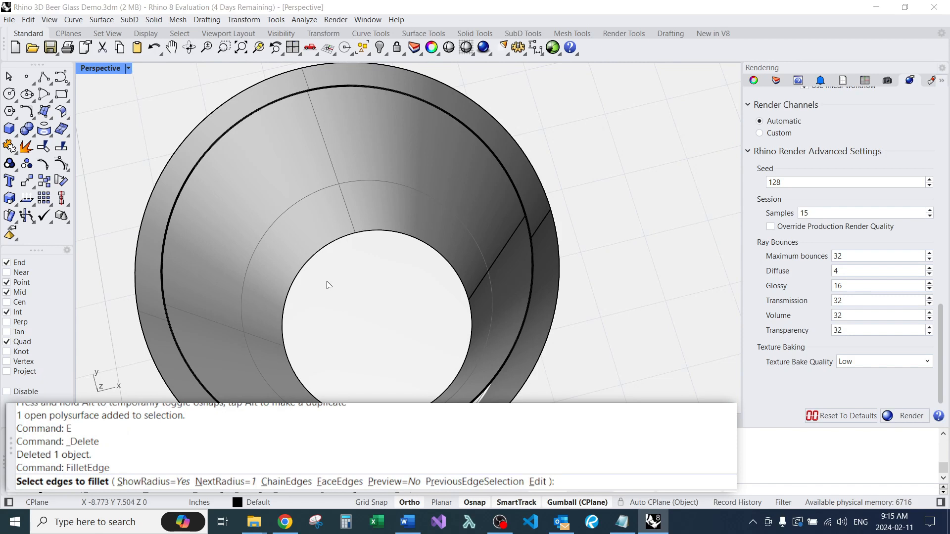
pyautogui.write('n')
pyautogui.press('Return')
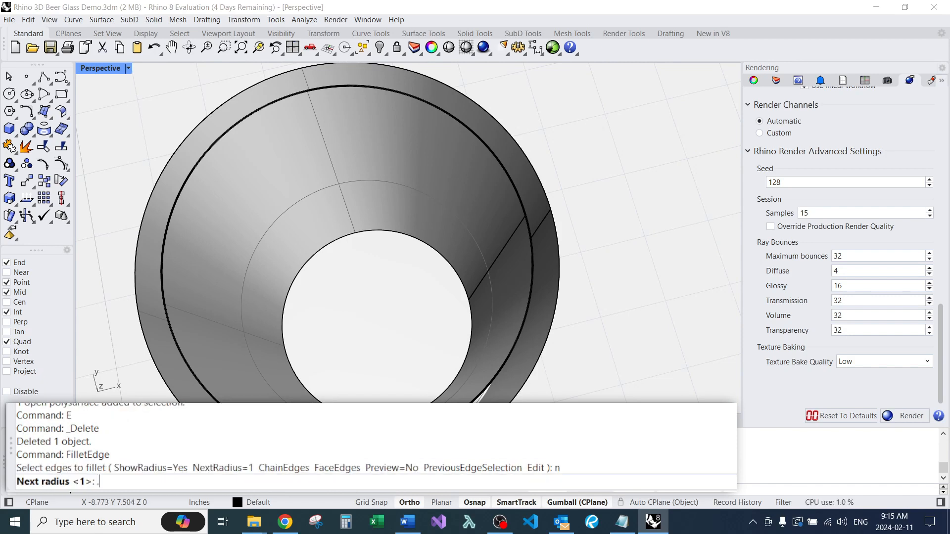
pyautogui.write('.75')
pyautogui.press('Return')
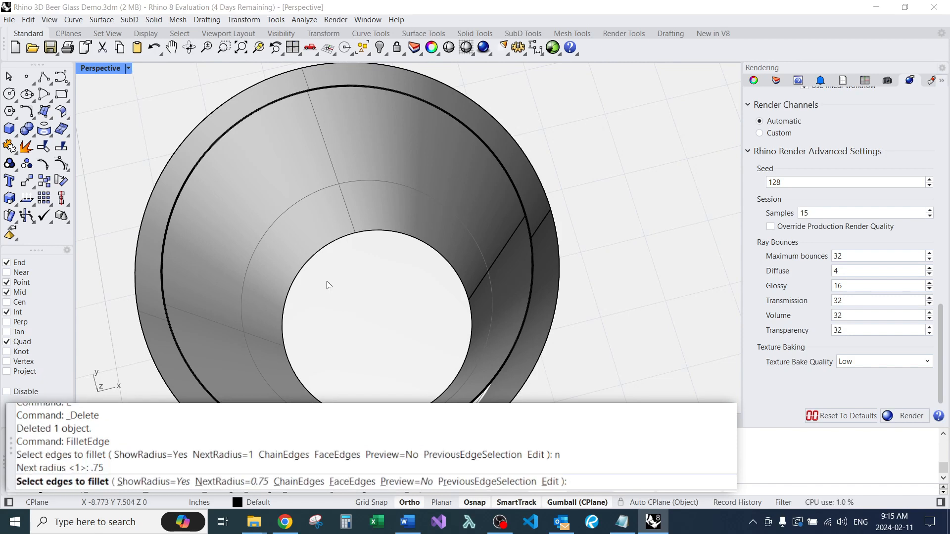
pyautogui.click(326, 247)
pyautogui.scroll(-8, 328, 250)
pyautogui.moveTo(330, 251); pyautogui.dragTo(388, 265, button='right')
pyautogui.scroll(5, 339, 265)
pyautogui.press('Return')
pyautogui.press('Return')
# Step: Examine the gap between the glass's inner and outer rims and compare it with the dimensioned mug profile drawing
pyautogui.scroll(5, 384, 212)
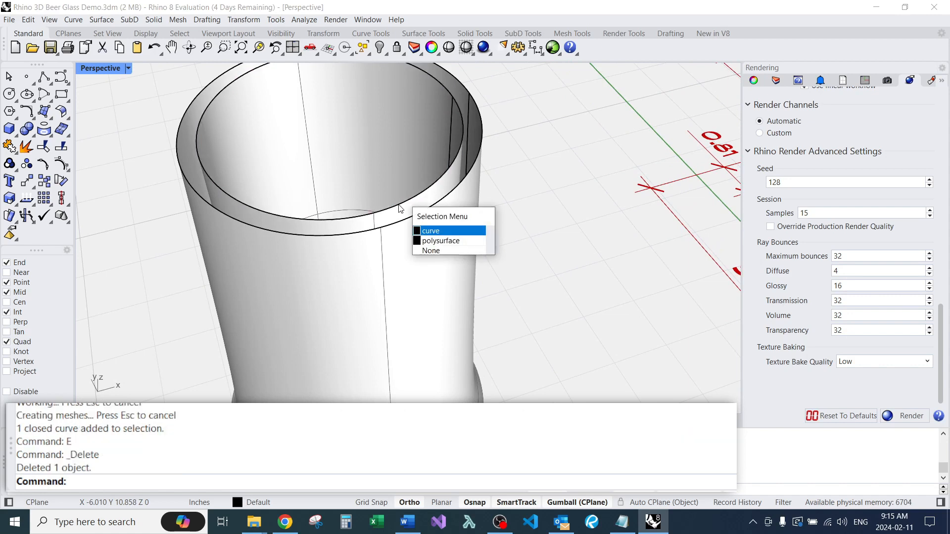
pyautogui.moveTo(398, 205); pyautogui.dragTo(350, 222, button='right')
pyautogui.scroll(-7, 350, 222)
pyautogui.scroll(7, 292, 151)
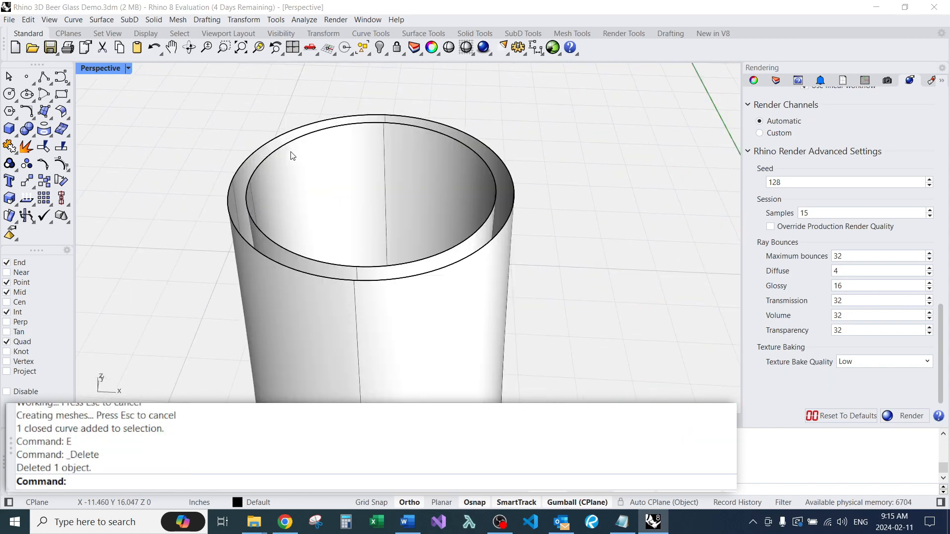
pyautogui.scroll(-8, 225, 147)
pyautogui.scroll(-4, 277, 129)
pyautogui.scroll(10, 488, 208)
pyautogui.scroll(-8, 488, 203)
pyautogui.scroll(8, 447, 280)
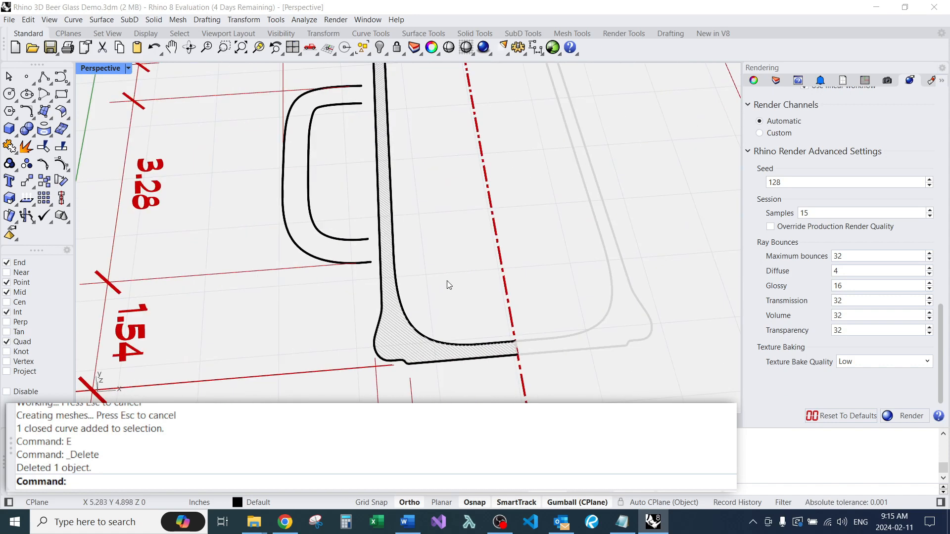
pyautogui.scroll(-5, 471, 234)
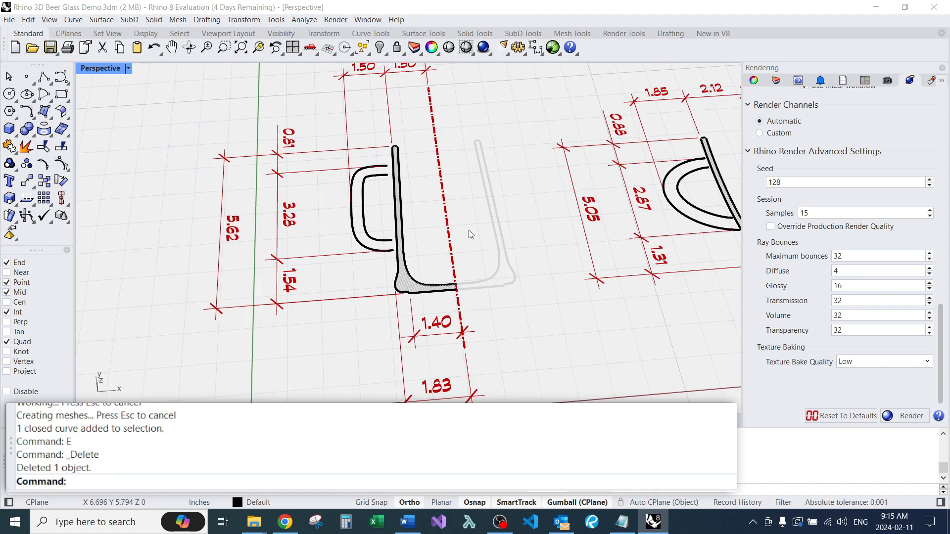
pyautogui.scroll(-5, 412, 231)
pyautogui.scroll(10, 308, 195)
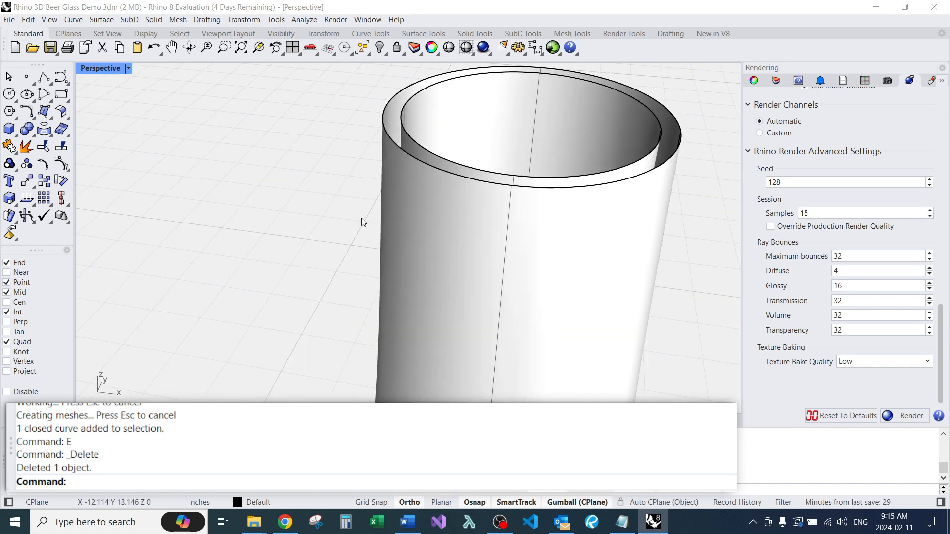
# Step: Create a surface blend between the inner and outer rim edges of the glass
pyautogui.moveTo(444, 135); pyautogui.dragTo(378, 191, button='right')
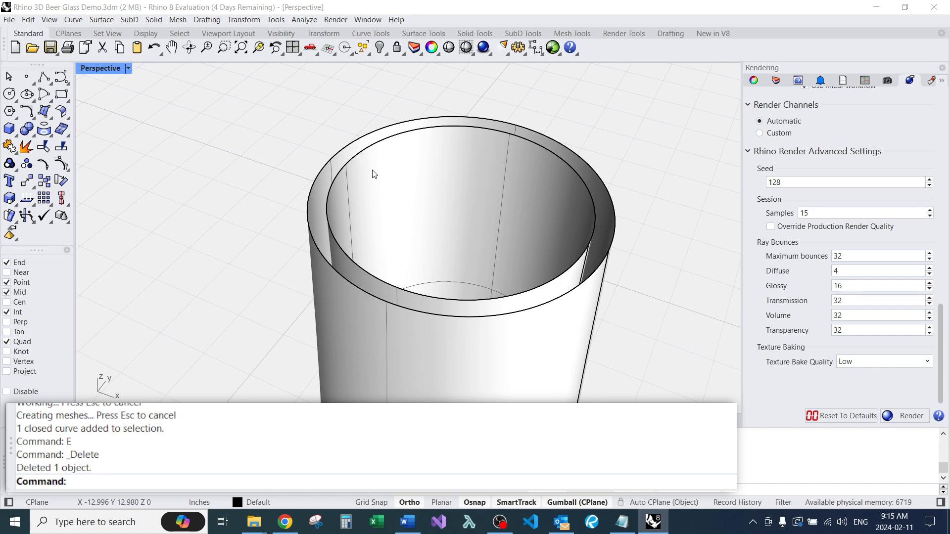
pyautogui.scroll(2, 368, 171)
pyautogui.write('Blend')
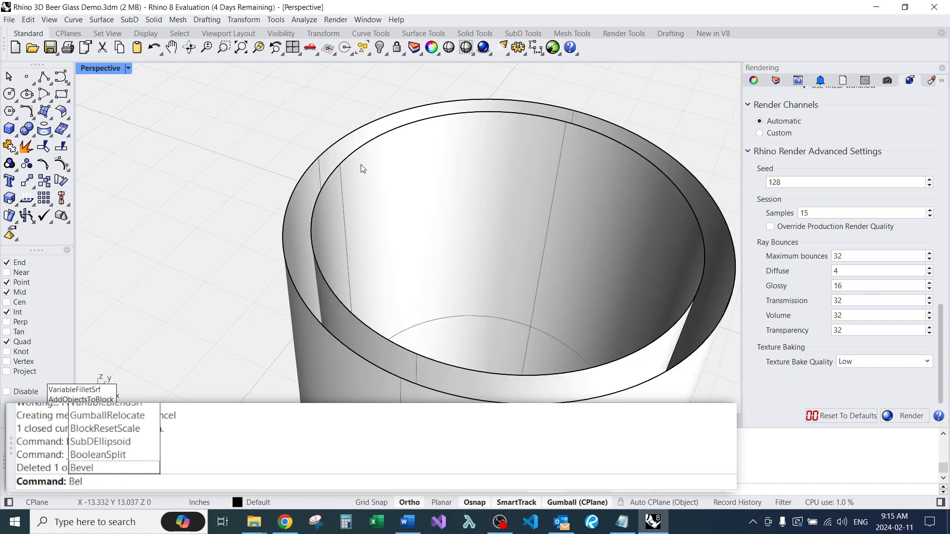
pyautogui.write('Srf')
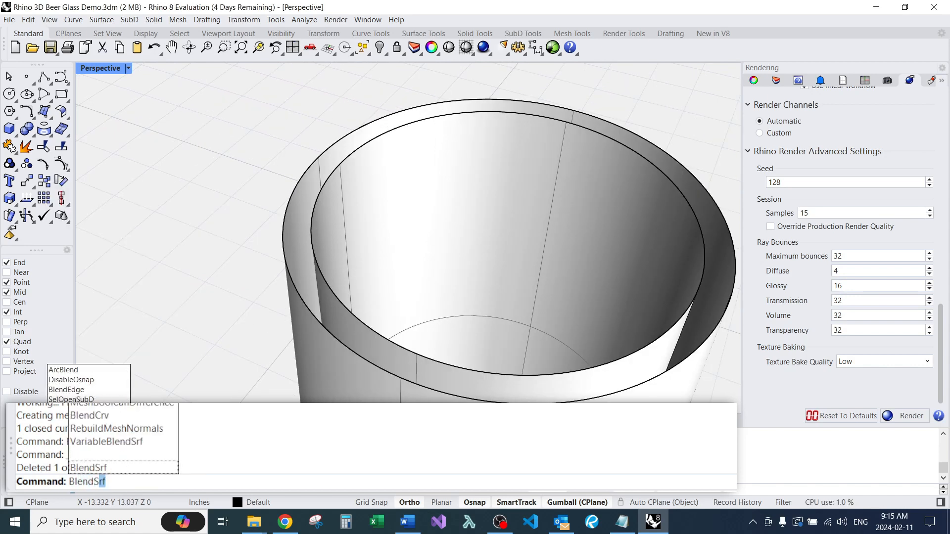
pyautogui.press('Return')
pyautogui.click(364, 148)
pyautogui.click(352, 139)
pyautogui.press('Return')
pyautogui.scroll(-7, 210, 173)
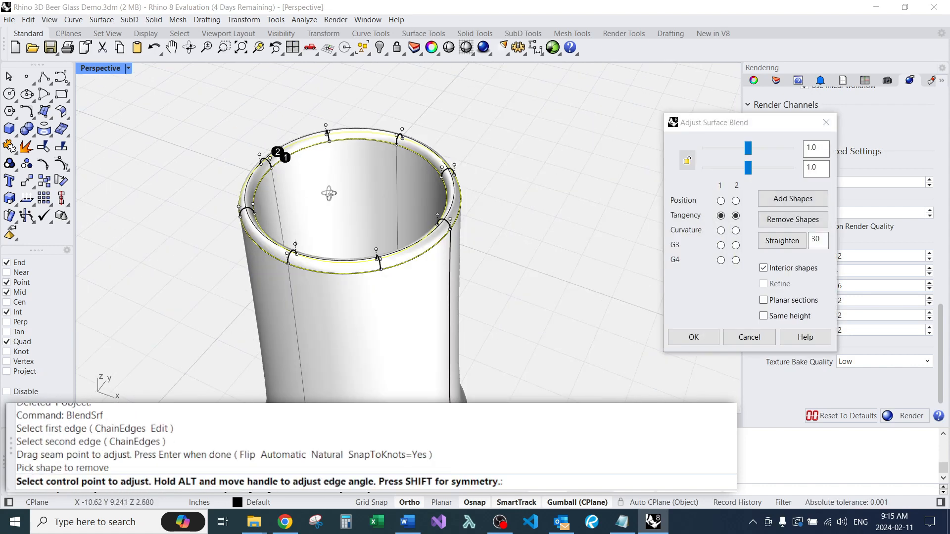
# Step: Reduce the rim blend's bulge to 0.379 and 0.39, keeping tangency on both edges, and accept the surface
pyautogui.moveTo(328, 193); pyautogui.dragTo(338, 178, button='right')
pyautogui.scroll(12, 377, 134)
pyautogui.scroll(-5, 327, 166)
pyautogui.scroll(3, 227, 118)
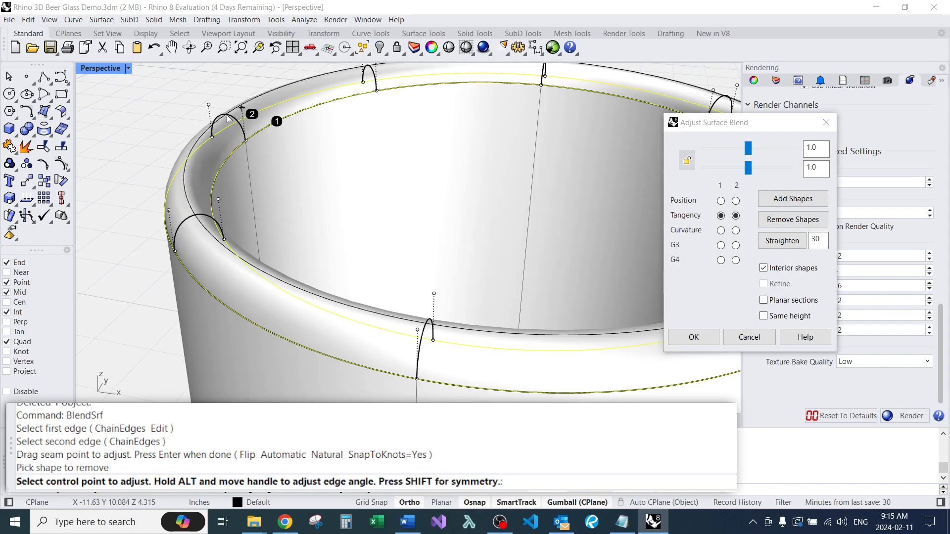
pyautogui.moveTo(748, 150); pyautogui.dragTo(721, 171)
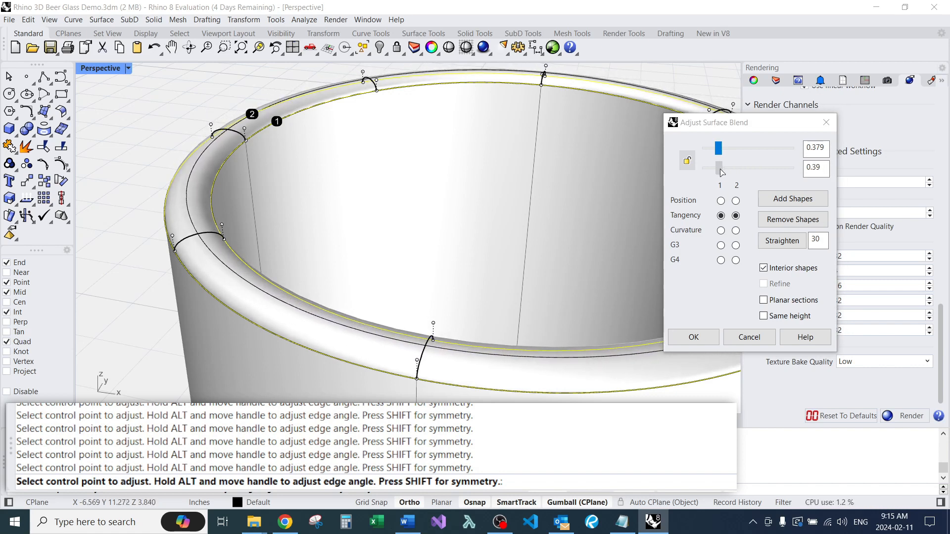
pyautogui.scroll(-5, 394, 162)
pyautogui.scroll(10, 454, 125)
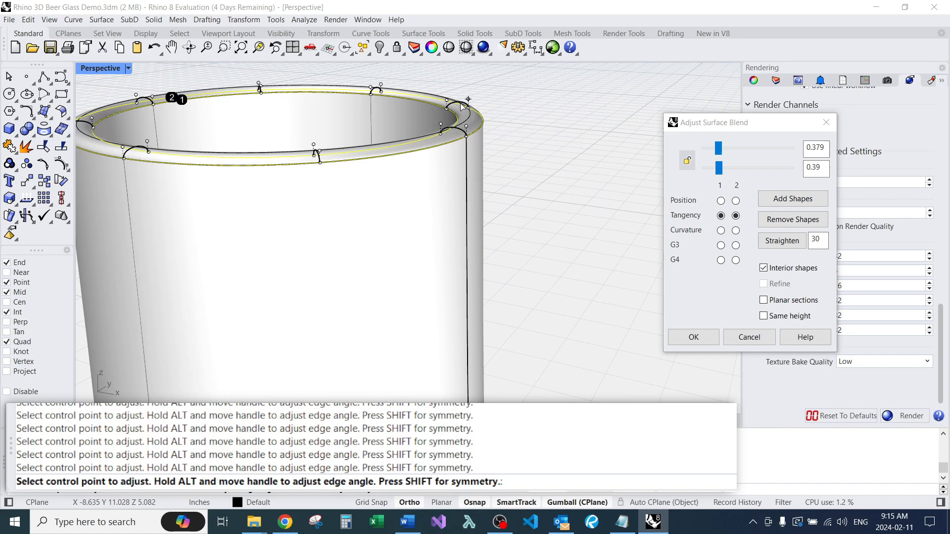
pyautogui.click(694, 337)
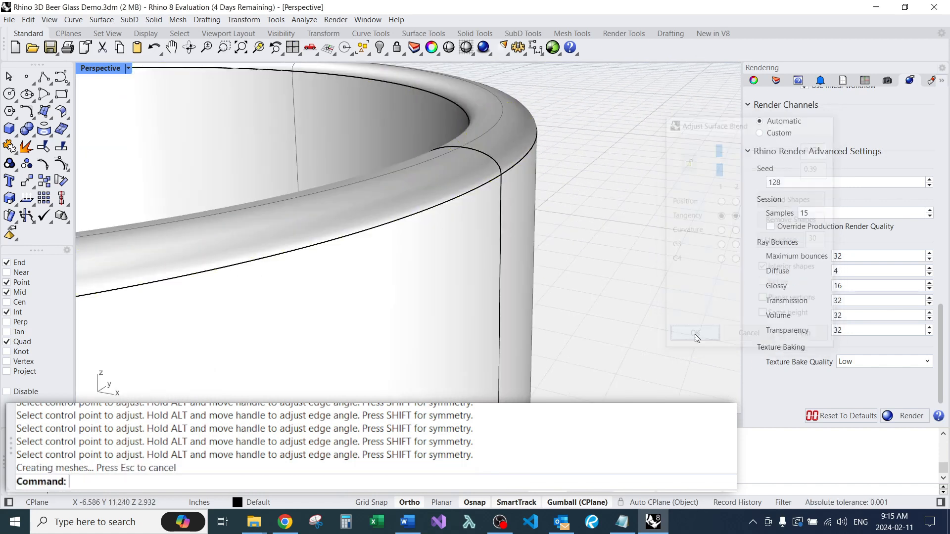
# Step: Join the inner wall polysurface, the rim blend and the outer glass wall into one polysurface
pyautogui.scroll(-5, 616, 240)
pyautogui.moveTo(588, 191); pyautogui.dragTo(499, 326, button='right')
pyautogui.scroll(-5, 524, 251)
pyautogui.scroll(7, 517, 334)
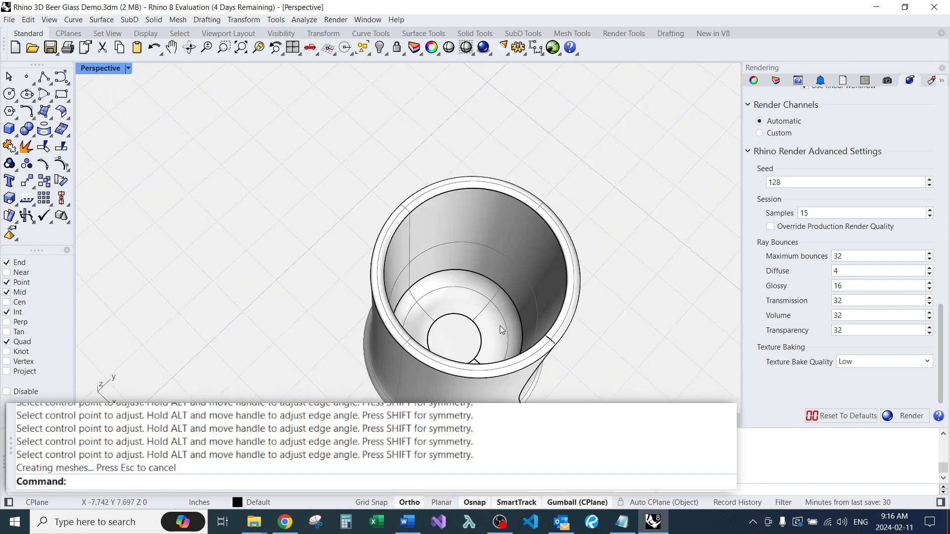
pyautogui.hotkey('ctrl', 'j')
pyautogui.click(473, 308)
pyautogui.scroll(-3, 463, 221)
pyautogui.scroll(5, 406, 227)
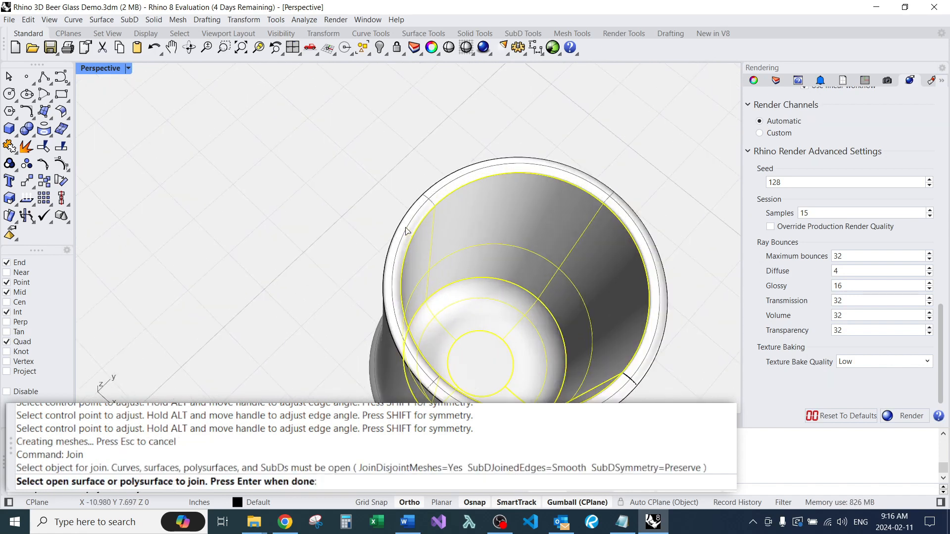
pyautogui.scroll(3, 406, 227)
pyautogui.click(409, 224)
pyautogui.scroll(-9, 411, 225)
pyautogui.moveTo(435, 233); pyautogui.dragTo(545, 214, button='right')
pyautogui.scroll(4, 483, 206)
pyautogui.scroll(-5, 490, 198)
pyautogui.press('Return')
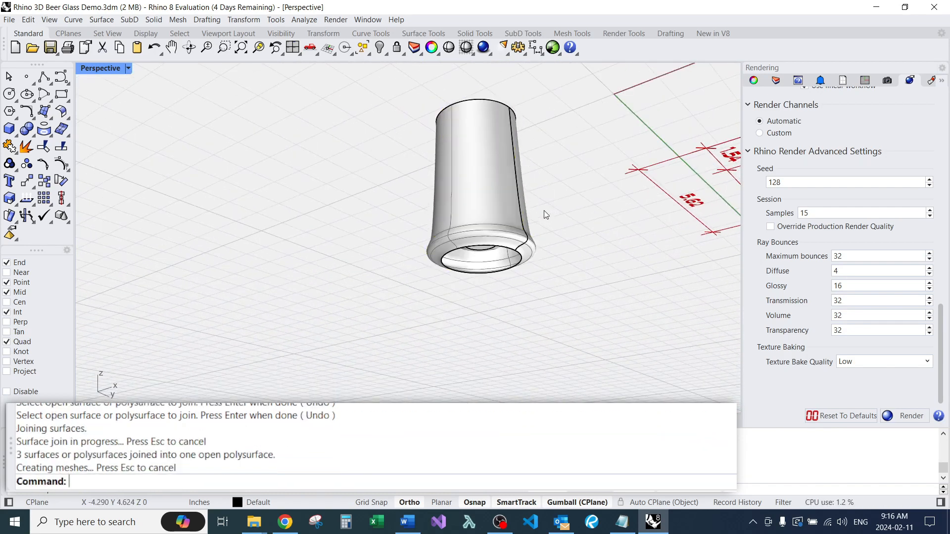
# Step: Cap the open bottom of the joined glass and check its object type in the properties
pyautogui.click(485, 187)
pyautogui.click(753, 80)
pyautogui.moveTo(591, 132); pyautogui.dragTo(598, 209, button='right')
pyautogui.scroll(5, 533, 206)
pyautogui.write('Cap')
pyautogui.press('Return')
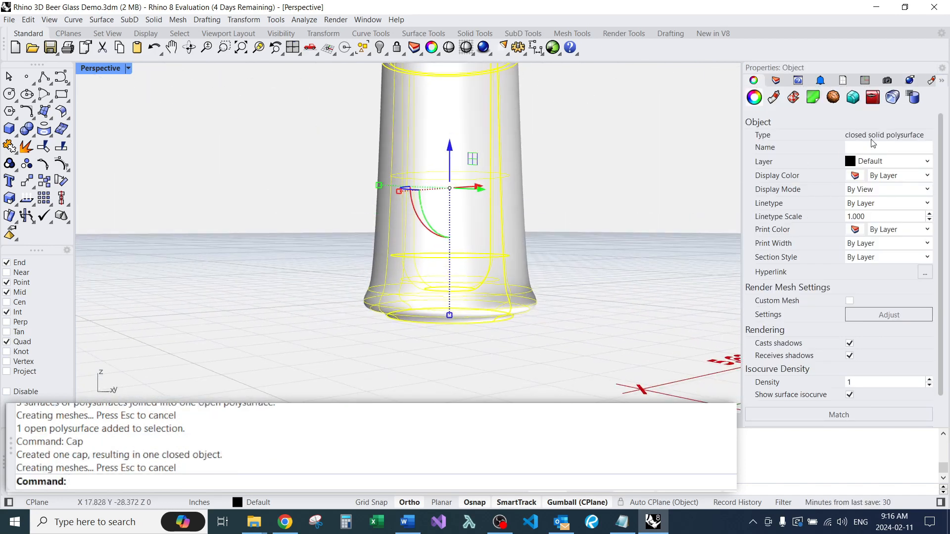
pyautogui.click(568, 190)
# Step: Draw a vertical plane through the glass, starting from the rim and extending down past the base
pyautogui.scroll(-10, 462, 259)
pyautogui.moveTo(484, 155); pyautogui.dragTo(465, 238, button='right')
pyautogui.scroll(4, 471, 227)
pyautogui.scroll(6, 465, 238)
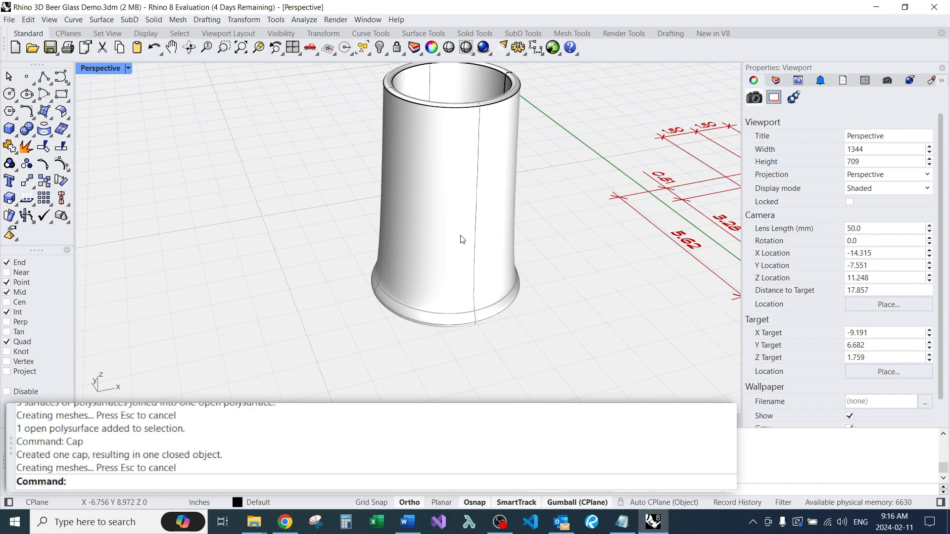
pyautogui.write('V')
pyautogui.press('Return')
pyautogui.scroll(5, 460, 235)
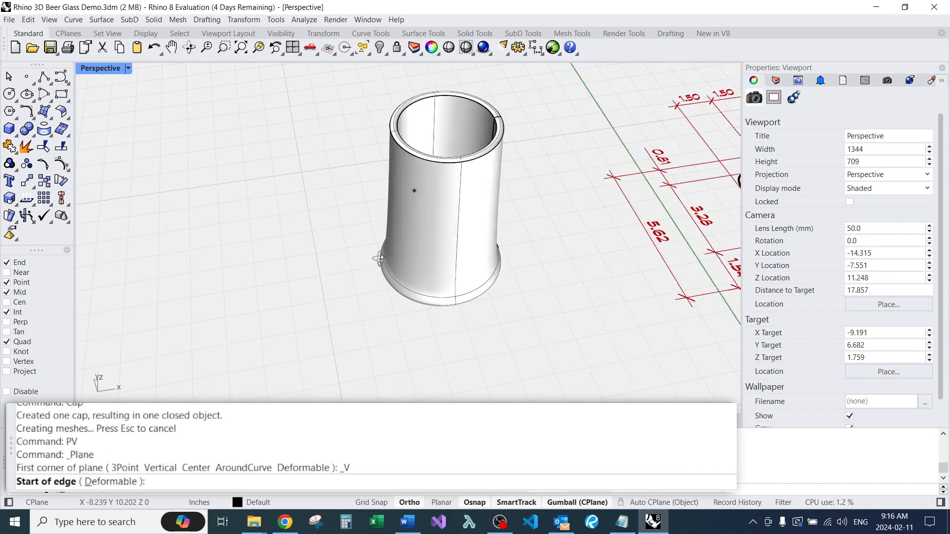
pyautogui.click(387, 134)
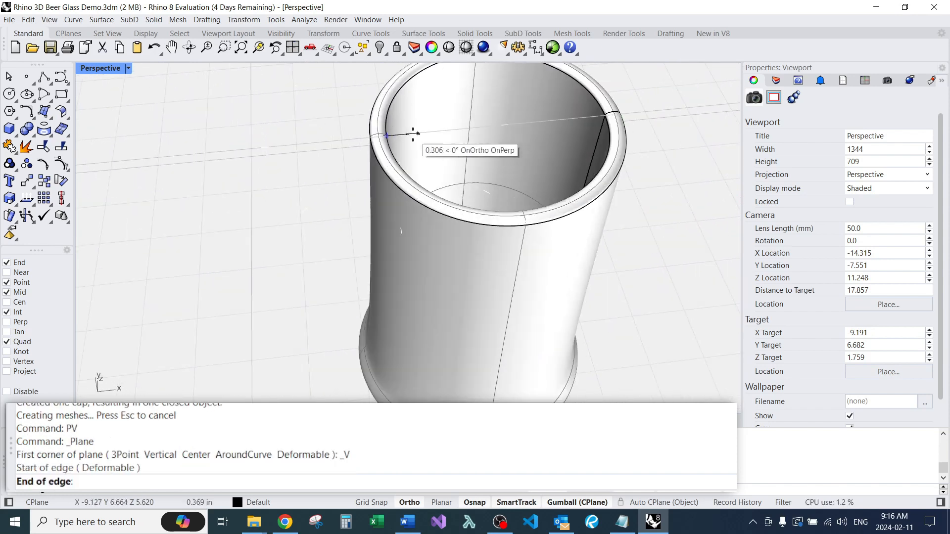
pyautogui.scroll(-5, 421, 133)
pyautogui.click(586, 119)
pyautogui.moveTo(603, 218); pyautogui.dragTo(600, 201, button='right')
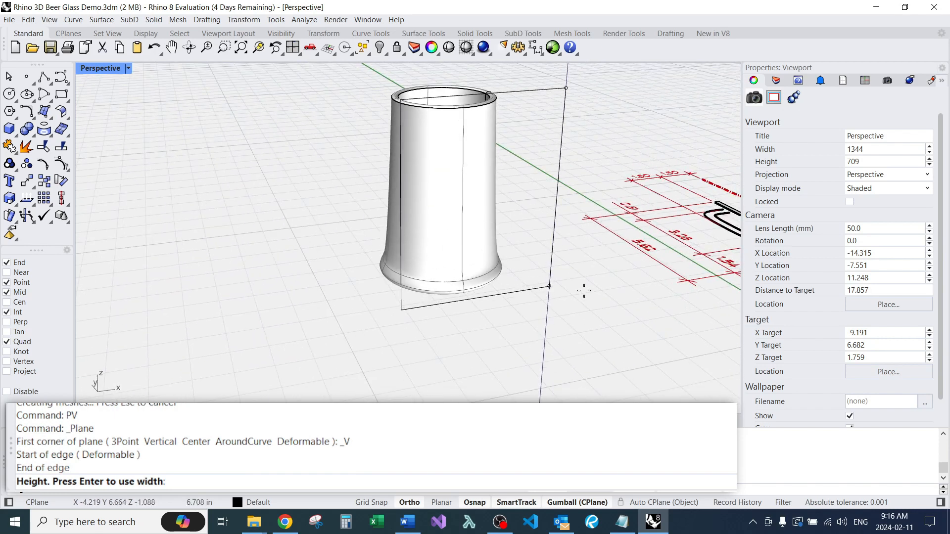
pyautogui.click(580, 293)
# Step: Widen the vertical plane past both sides of the glass and shift it sideways and upward
pyautogui.click(538, 275)
pyautogui.moveTo(399, 216); pyautogui.dragTo(273, 218)
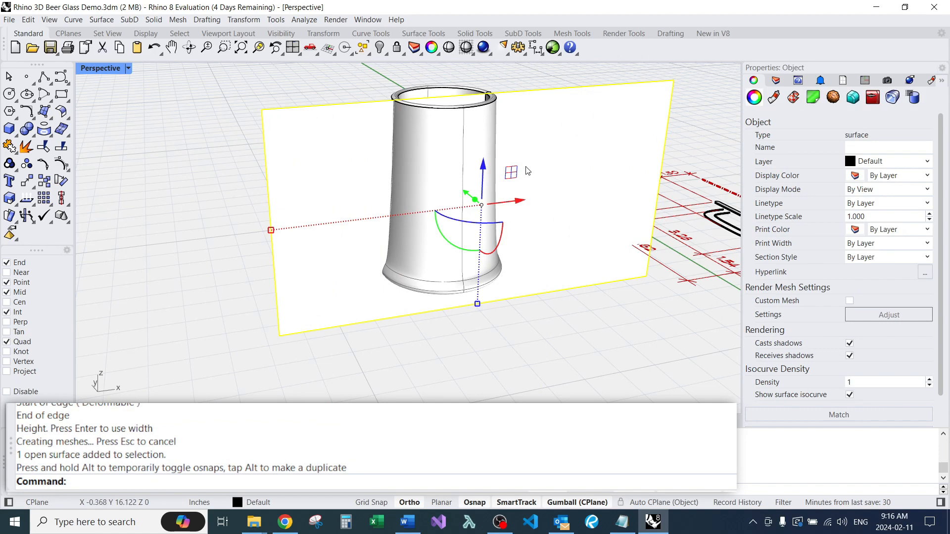
pyautogui.click(367, 342)
pyautogui.click(335, 313)
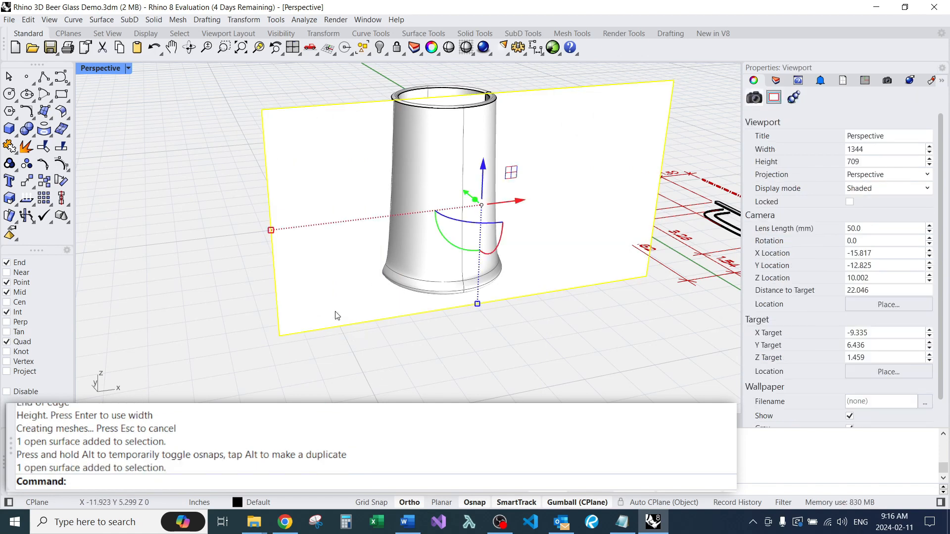
pyautogui.moveTo(521, 207)
pyautogui.mouseDown()
pyautogui.moveTo(495, 208)
pyautogui.moveTo(503, 207)
pyautogui.mouseUp()
pyautogui.moveTo(464, 166); pyautogui.dragTo(464, 145)
pyautogui.click(505, 316)
pyautogui.moveTo(509, 316)
pyautogui.mouseDown(button='right')
pyautogui.moveTo(493, 316)
pyautogui.moveTo(498, 294)
pyautogui.moveTo(499, 308)
pyautogui.mouseUp(button='right')
pyautogui.scroll(6, 441, 174)
pyautogui.moveTo(443, 174); pyautogui.dragTo(429, 174, button='right')
pyautogui.scroll(-6, 290, 174)
# Step: Orient the construction plane to the vertical plane cutting through the glass
pyautogui.middleClick(284, 175)
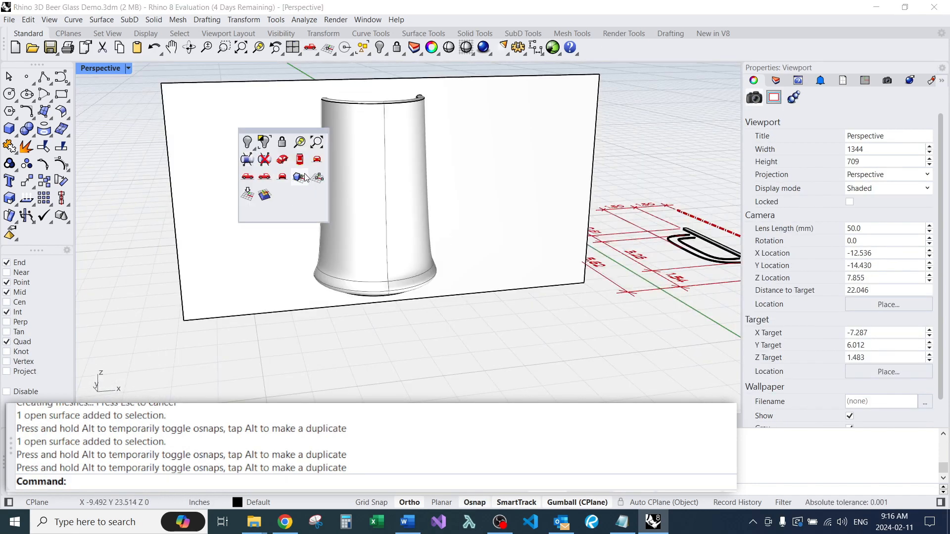
pyautogui.click(298, 177)
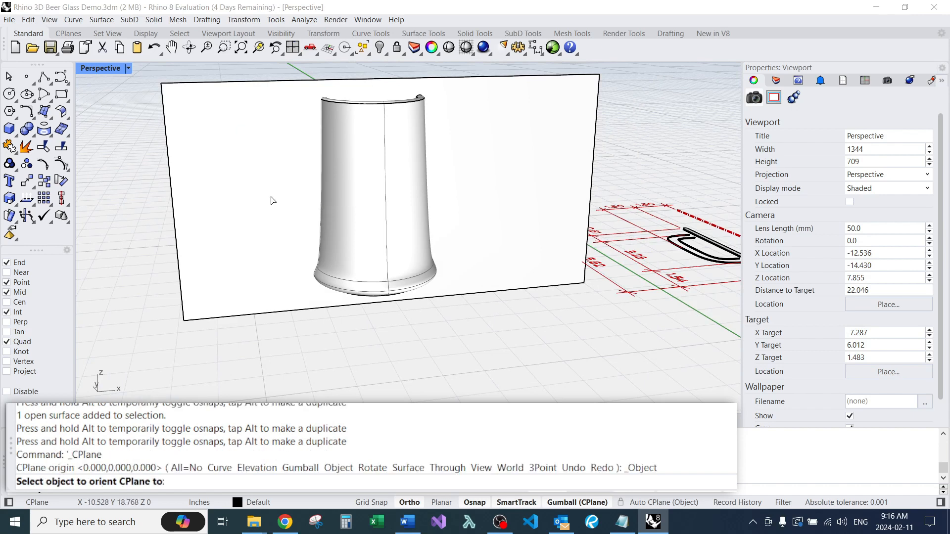
pyautogui.click(270, 203)
pyautogui.moveTo(265, 206); pyautogui.dragTo(295, 208, button='right')
pyautogui.scroll(6, 295, 149)
pyautogui.moveTo(296, 171); pyautogui.dragTo(259, 187, button='right')
pyautogui.scroll(-4, 264, 179)
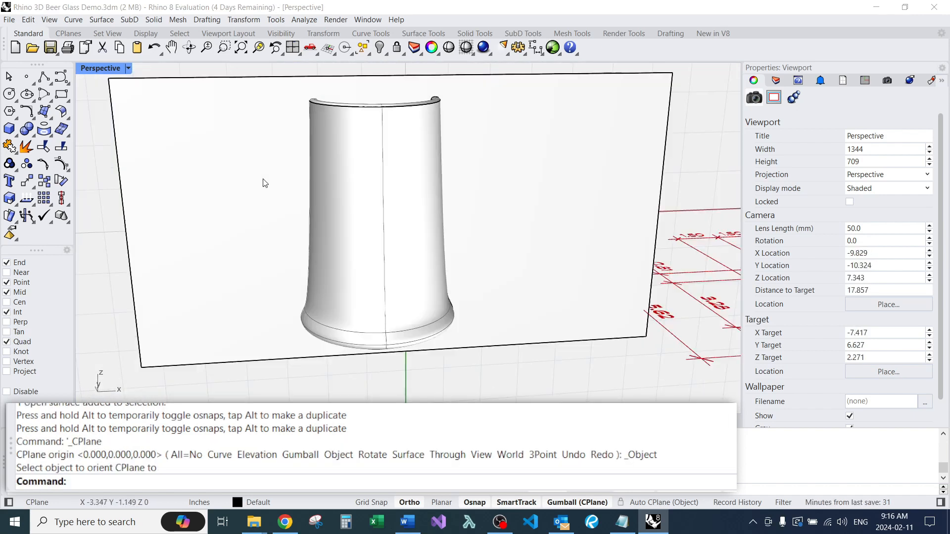
# Step: Draw a three-segment handle polyline beside the glass with a 1.25 inch upper segment, a vertical segment about 3.1 inches long and a lower return
pyautogui.press('Return')
pyautogui.moveTo(269, 153); pyautogui.dragTo(285, 135, button='right')
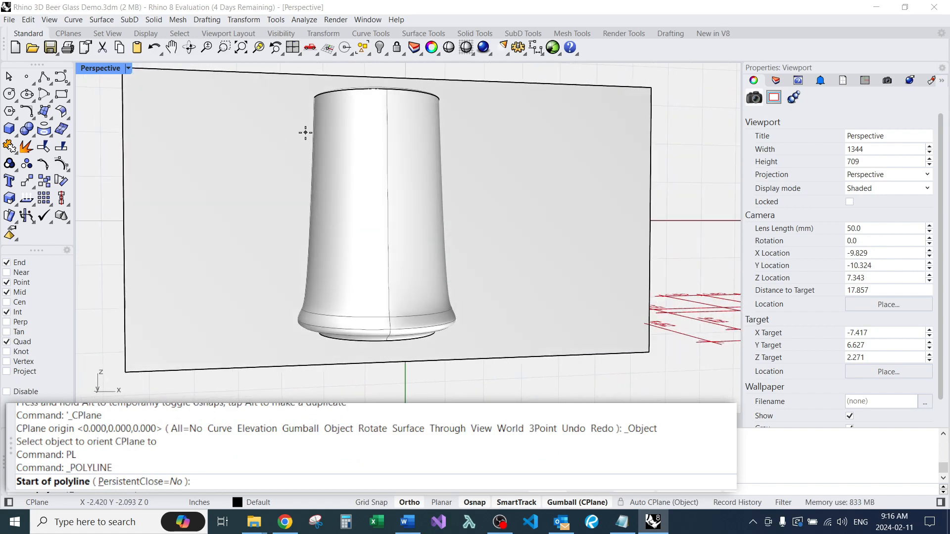
pyautogui.click(305, 133)
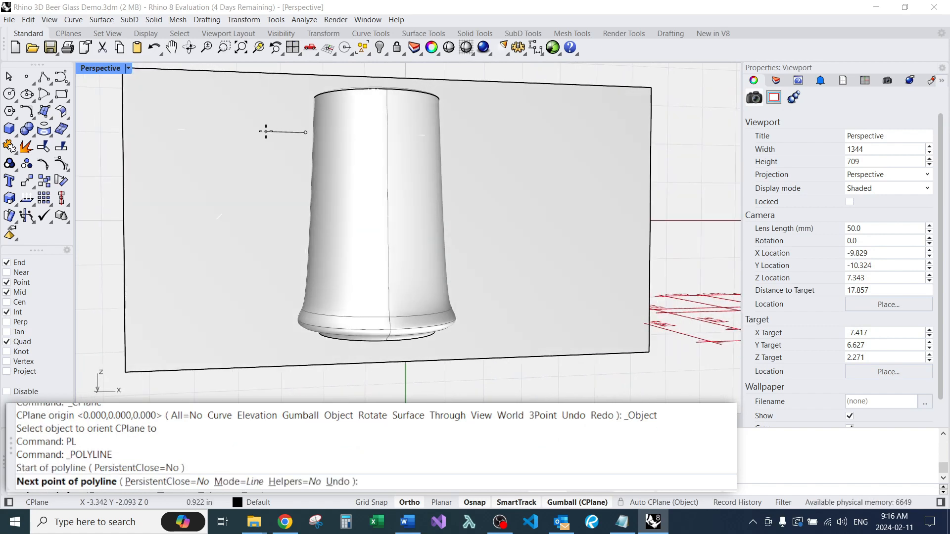
pyautogui.write('1.25')
pyautogui.press('Return')
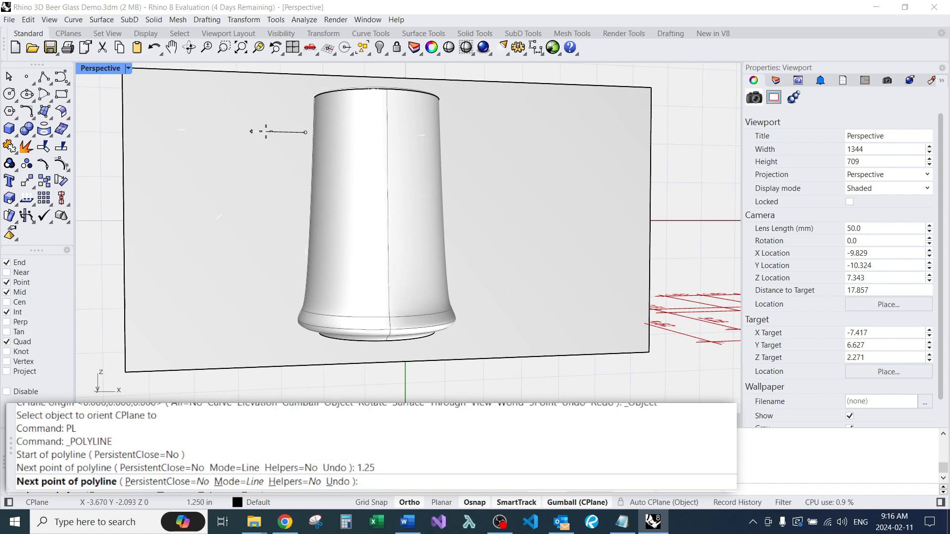
pyautogui.click(252, 228)
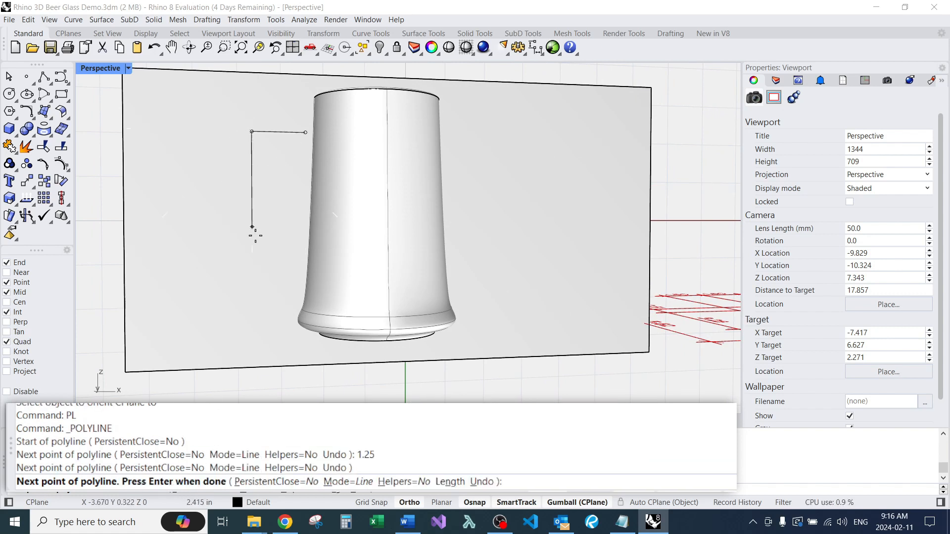
pyautogui.click(253, 263)
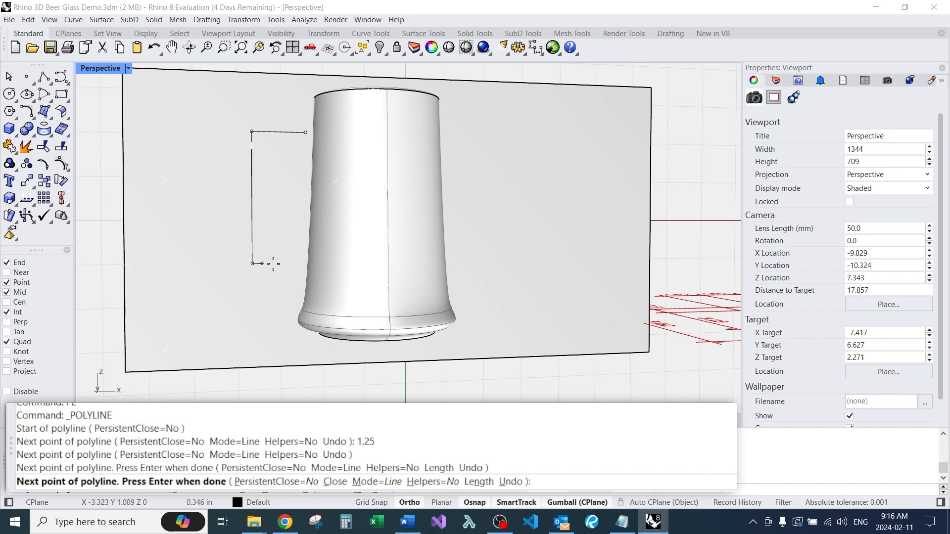
pyautogui.click(298, 263)
pyautogui.press('Return')
pyautogui.moveTo(296, 278)
pyautogui.mouseDown(button='right')
pyautogui.moveTo(239, 272)
pyautogui.moveTo(282, 260)
pyautogui.moveTo(352, 271)
pyautogui.moveTo(304, 267)
pyautogui.mouseUp(button='right')
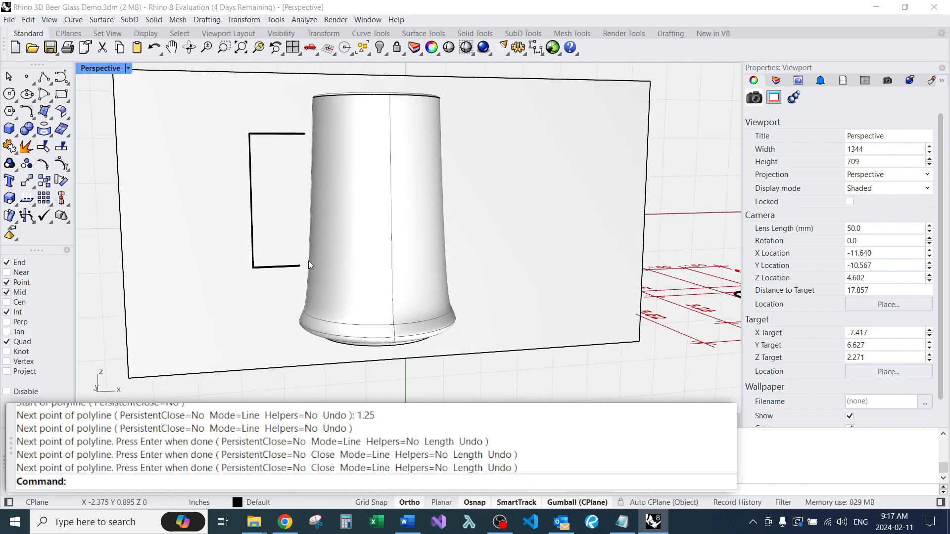
pyautogui.moveTo(312, 207); pyautogui.dragTo(303, 257, button='right')
pyautogui.scroll(6, 269, 195)
pyautogui.moveTo(270, 194); pyautogui.dragTo(296, 193, button='right')
pyautogui.scroll(-2, 296, 191)
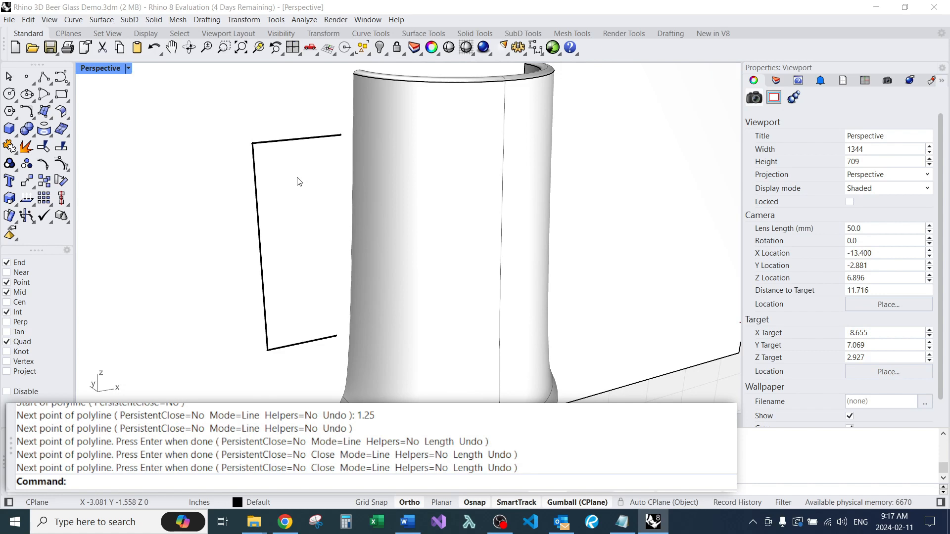
pyautogui.write('BlendCrv')
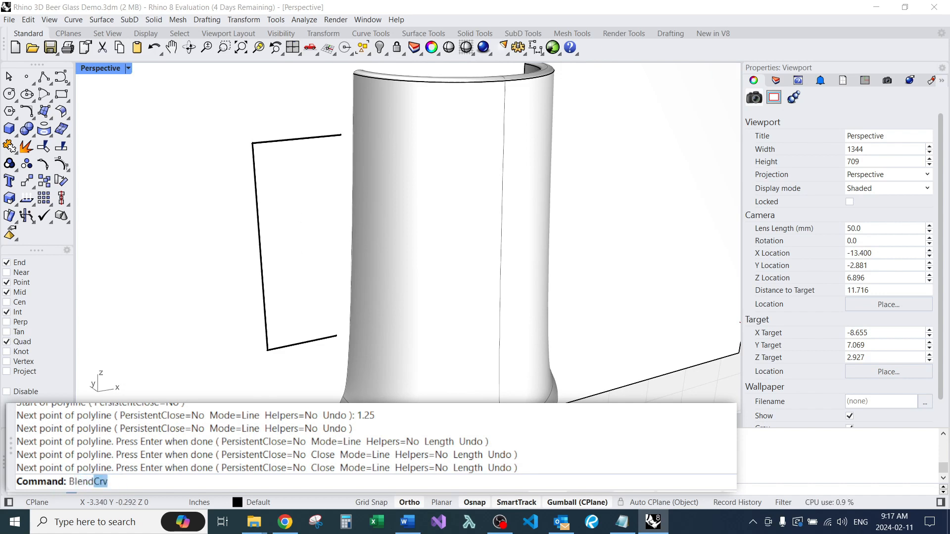
pyautogui.press('Return')
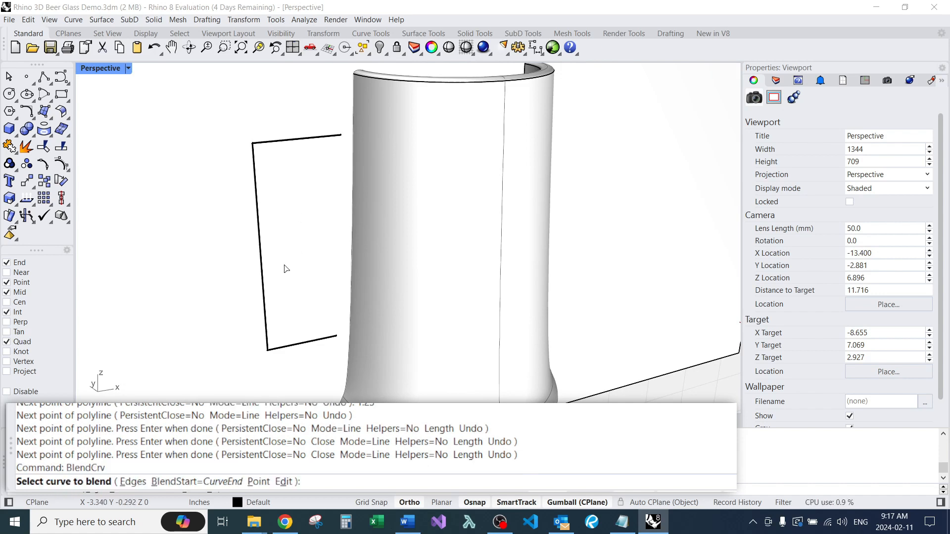
pyautogui.click(310, 345)
pyautogui.click(263, 303)
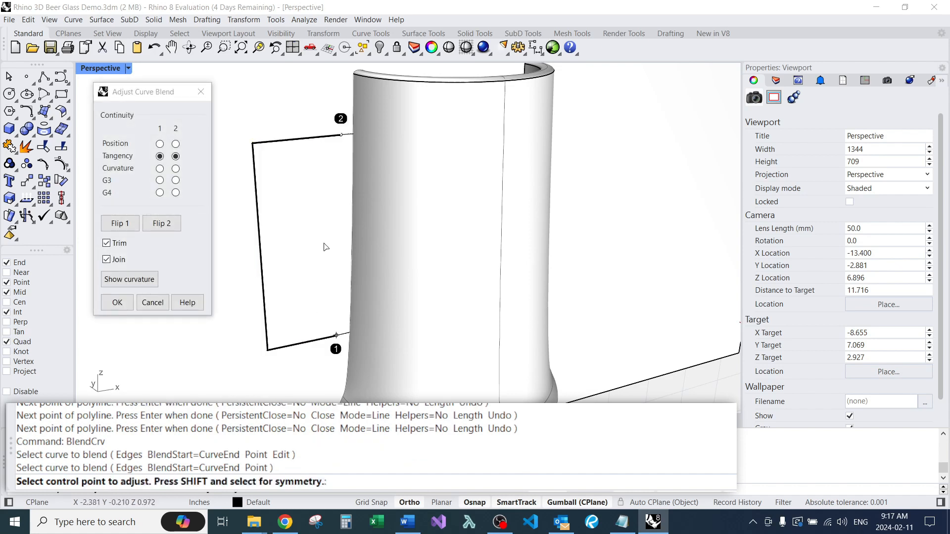
pyautogui.scroll(-6, 324, 246)
pyautogui.press('Escape')
pyautogui.scroll(6, 316, 246)
# Step: Explode the handle polyline into separate line segments
pyautogui.click(270, 254)
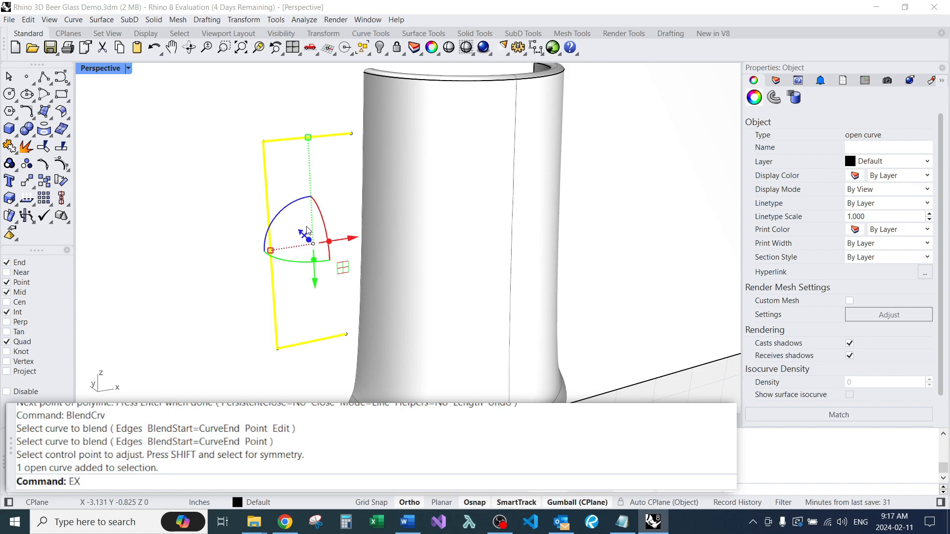
pyautogui.press('Return')
pyautogui.click(320, 315)
# Step: Blend the handle's lower return into the vertical segment with tangency, moving the blend's end partway up the vertical segment and lengthening its tangent handle
pyautogui.write('BlendCrv')
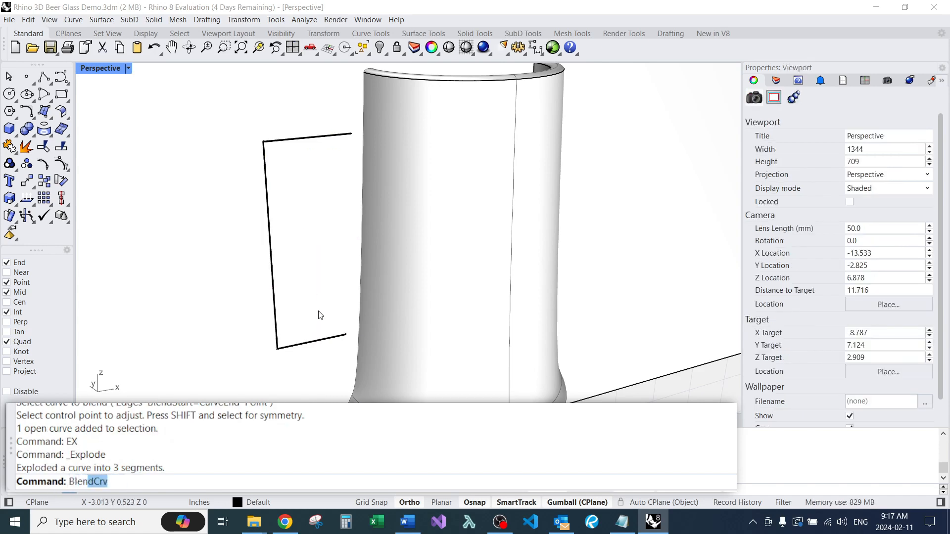
pyautogui.press('Return')
pyautogui.click(330, 333)
pyautogui.click(275, 297)
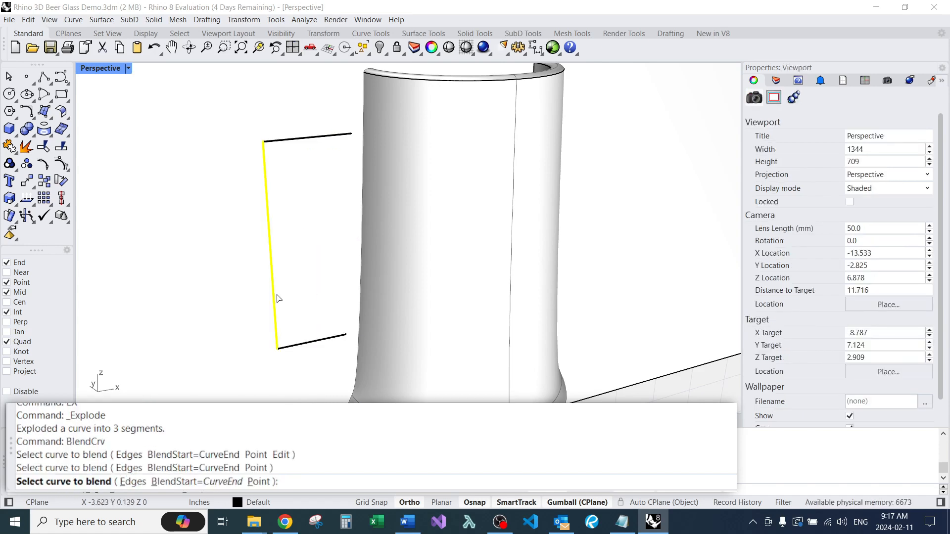
pyautogui.scroll(2, 268, 366)
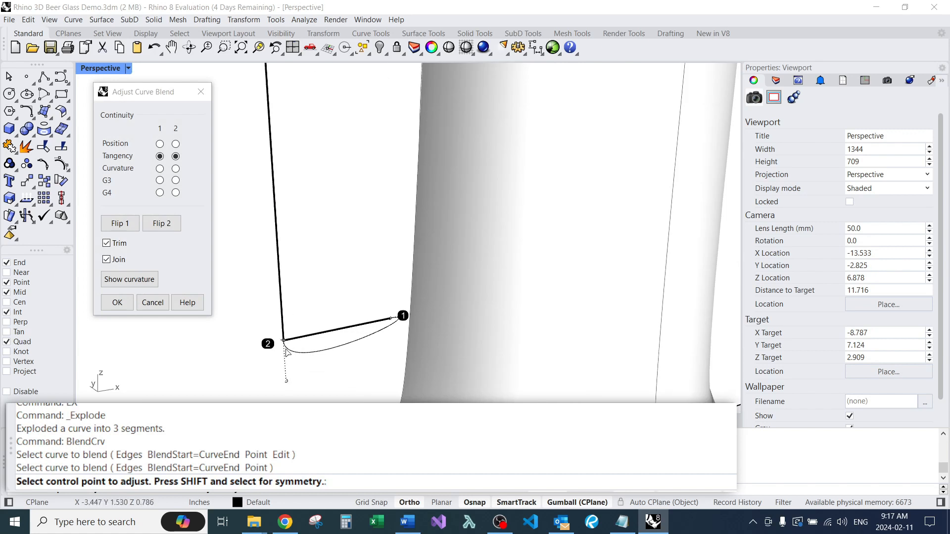
pyautogui.moveTo(286, 346); pyautogui.dragTo(278, 265)
pyautogui.moveTo(281, 311); pyautogui.dragTo(285, 356)
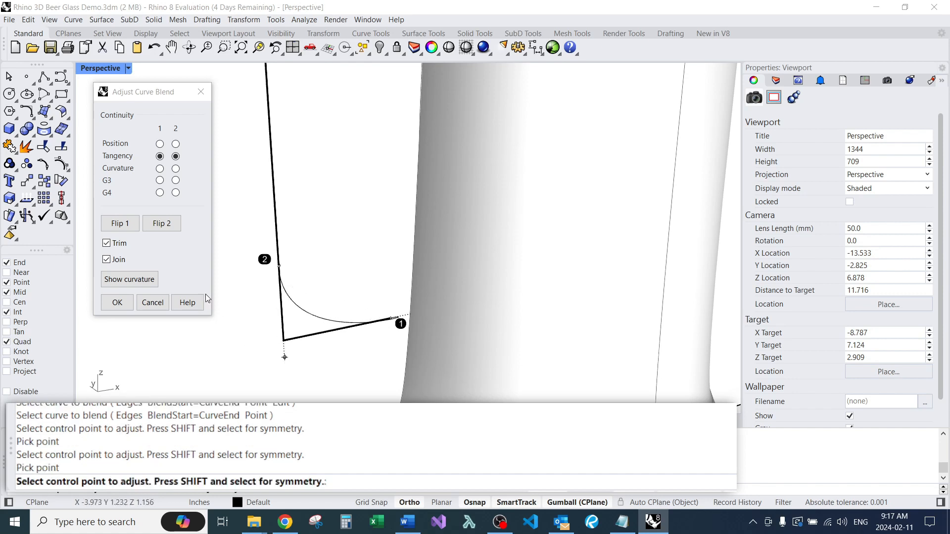
# Step: Flip the blend's direction at the lower return and shift its tangent handle outward along that segment
pyautogui.click(124, 223)
pyautogui.scroll(2, 364, 348)
pyautogui.click(354, 322)
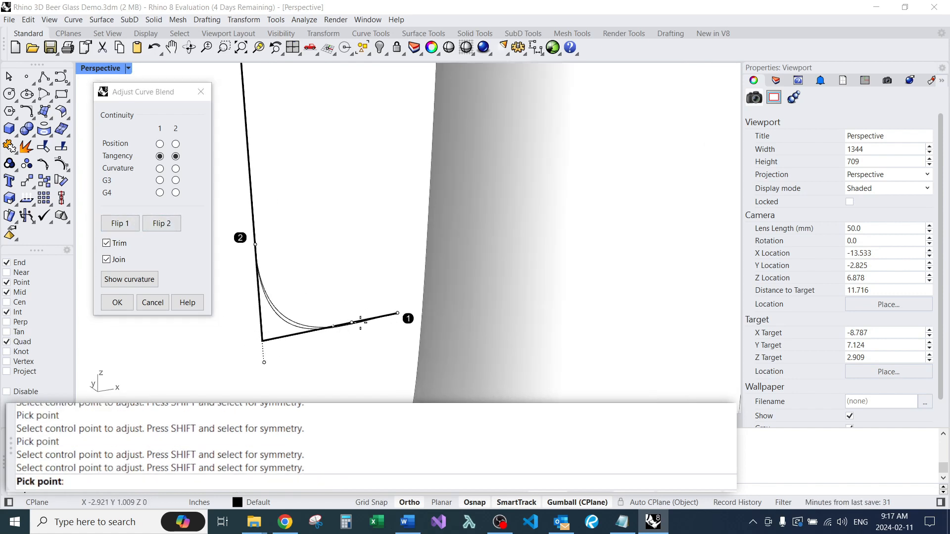
pyautogui.click(365, 320)
pyautogui.scroll(-1, 248, 262)
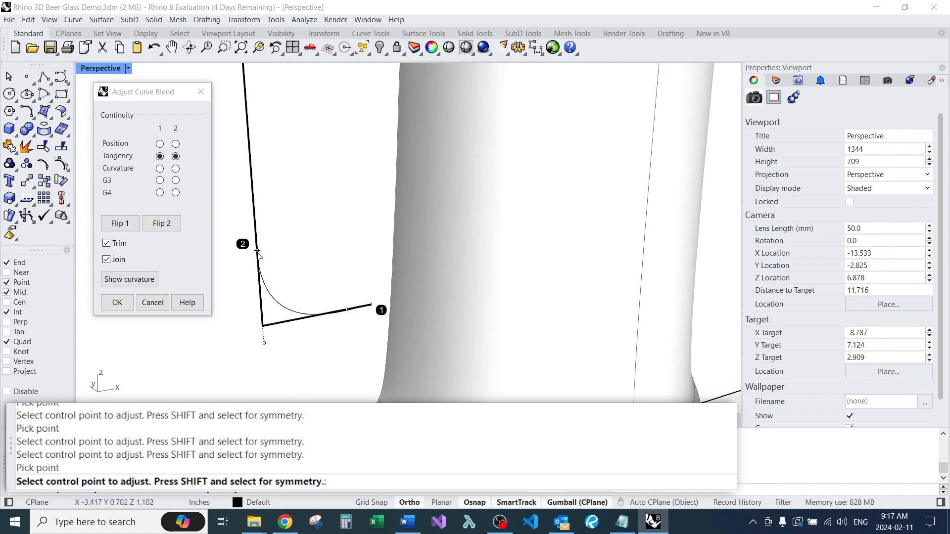
# Step: Raise the blend's end on the vertical segment, fine-tune its tangent handle and accept the trimmed, joined blend
pyautogui.click(258, 252)
pyautogui.click(259, 224)
pyautogui.scroll(-1, 270, 321)
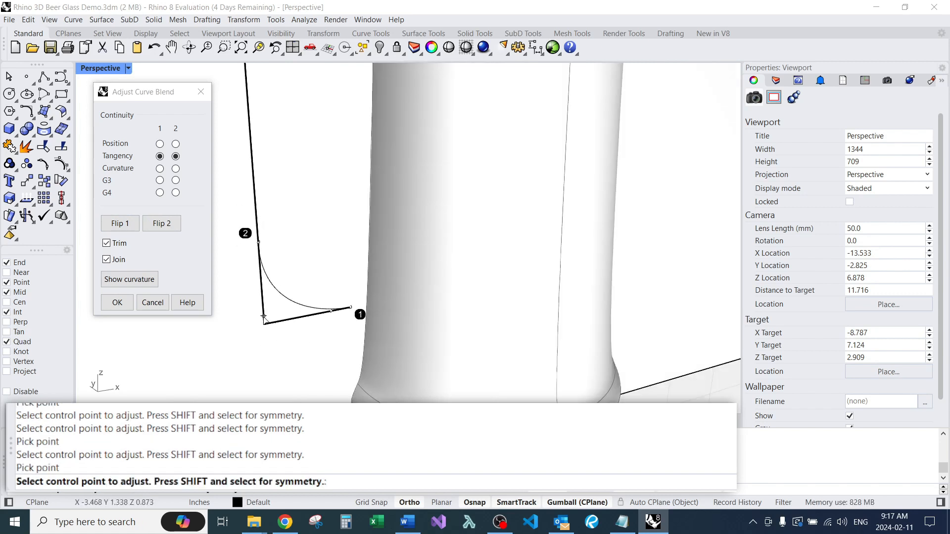
pyautogui.click(263, 312)
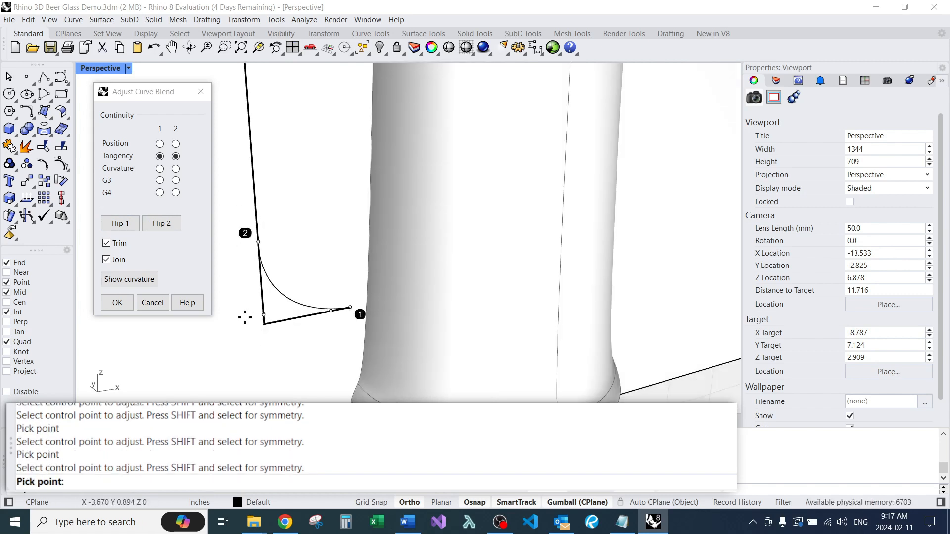
pyautogui.click(244, 317)
pyautogui.scroll(10, 353, 321)
pyautogui.scroll(-12, 339, 318)
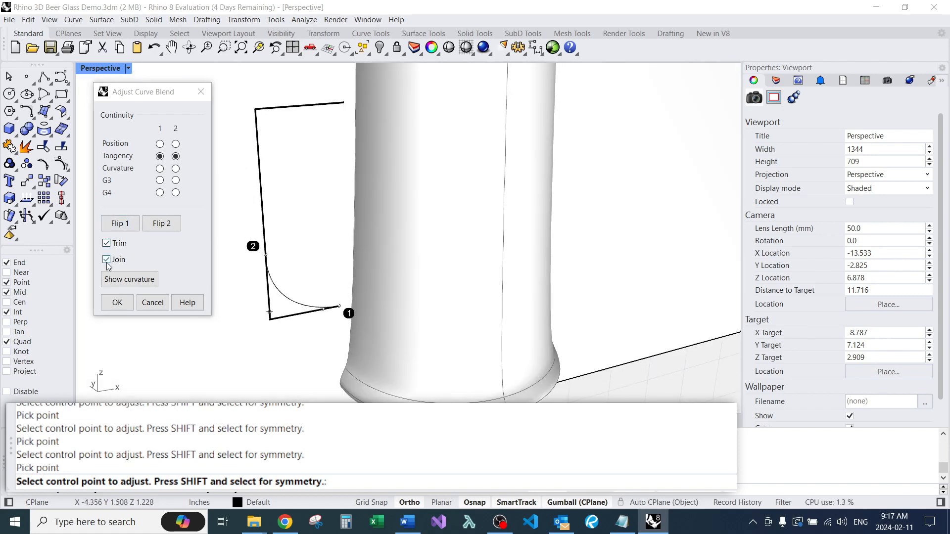
pyautogui.click(117, 302)
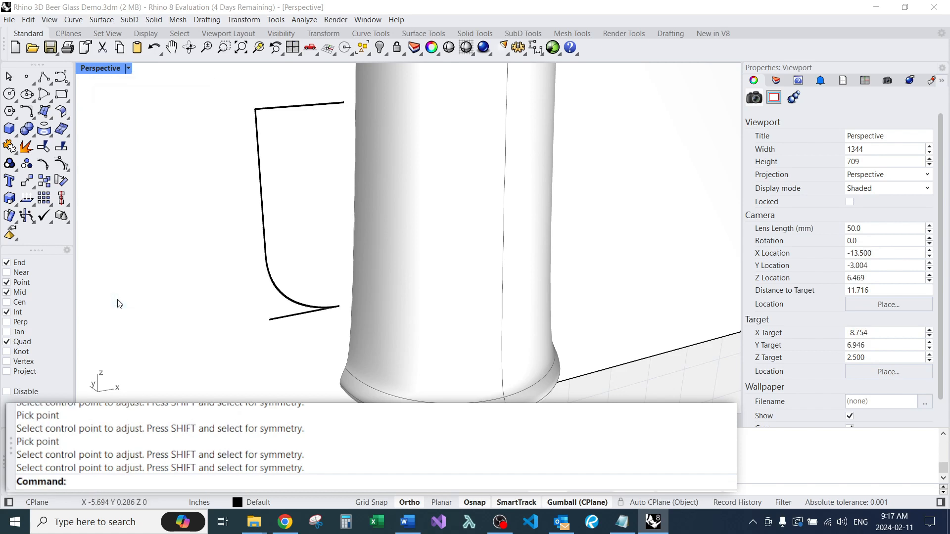
# Step: Delete the leftover straight segment below the lower handle blend
pyautogui.click(305, 314)
pyautogui.click(339, 342)
pyautogui.write('E')
pyautogui.press('Delete')
# Step: Fillet the handle's upper corner between the upper and vertical segments with a 0.5 inch radius
pyautogui.scroll(-4, 271, 324)
pyautogui.moveTo(272, 323); pyautogui.dragTo(272, 263, button='right')
pyautogui.scroll(4, 268, 168)
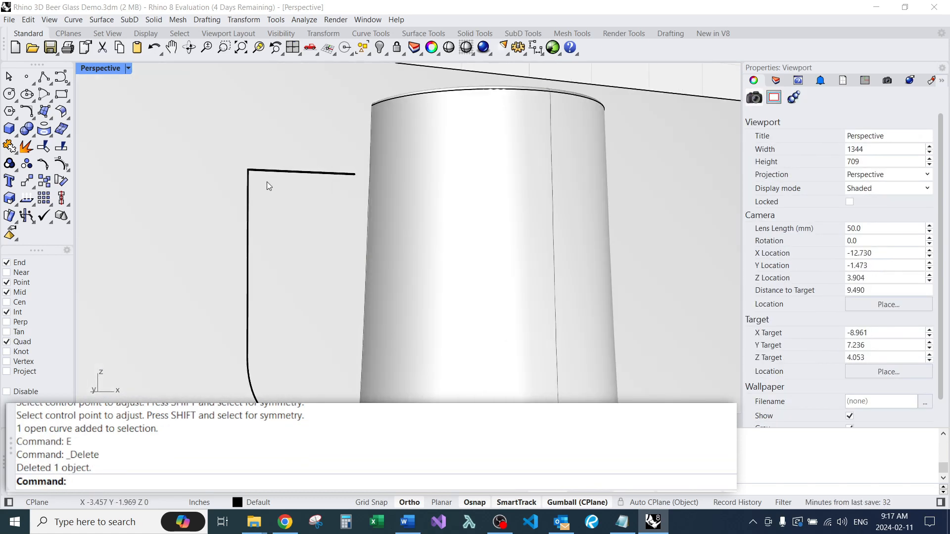
pyautogui.moveTo(267, 182); pyautogui.dragTo(272, 209, button='right')
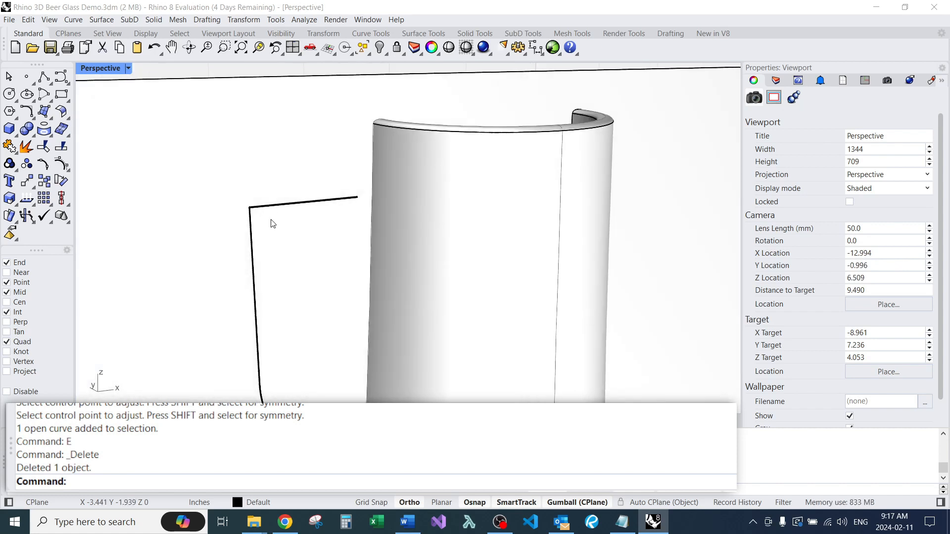
pyautogui.write('F')
pyautogui.press('Return')
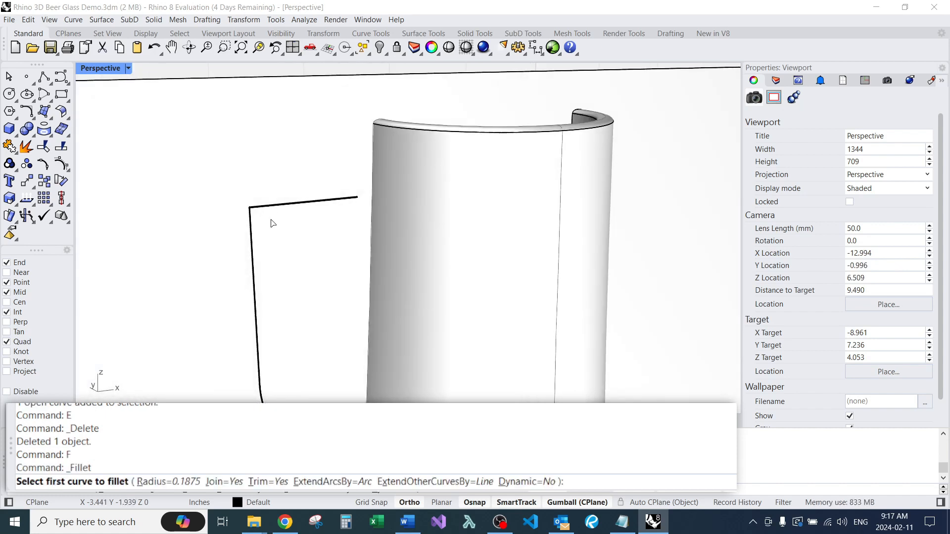
pyautogui.write('r')
pyautogui.press('Return')
pyautogui.write('.5')
pyautogui.press('Return')
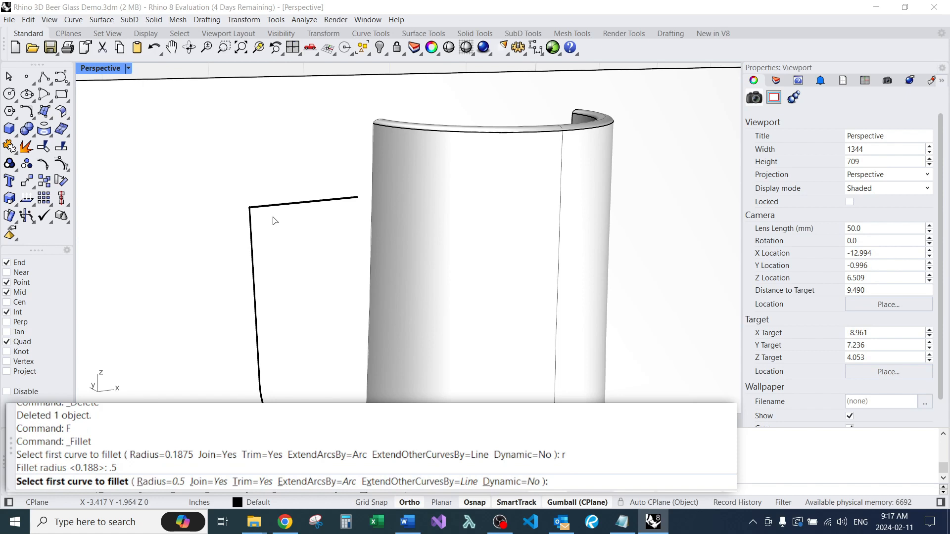
pyautogui.click(253, 229)
pyautogui.click(262, 208)
pyautogui.moveTo(261, 212); pyautogui.dragTo(277, 258, button='right')
pyautogui.scroll(6, 299, 223)
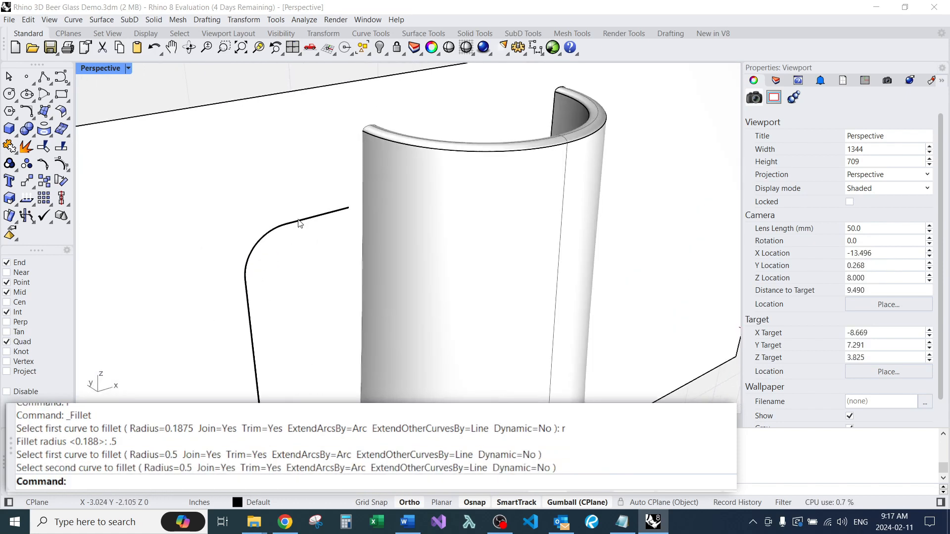
# Step: Join the upper handle portion and the lower blended portion into one open curve
pyautogui.scroll(-4, 297, 224)
pyautogui.click(305, 224)
pyautogui.press('Escape')
pyautogui.press('Return')
pyautogui.click(296, 220)
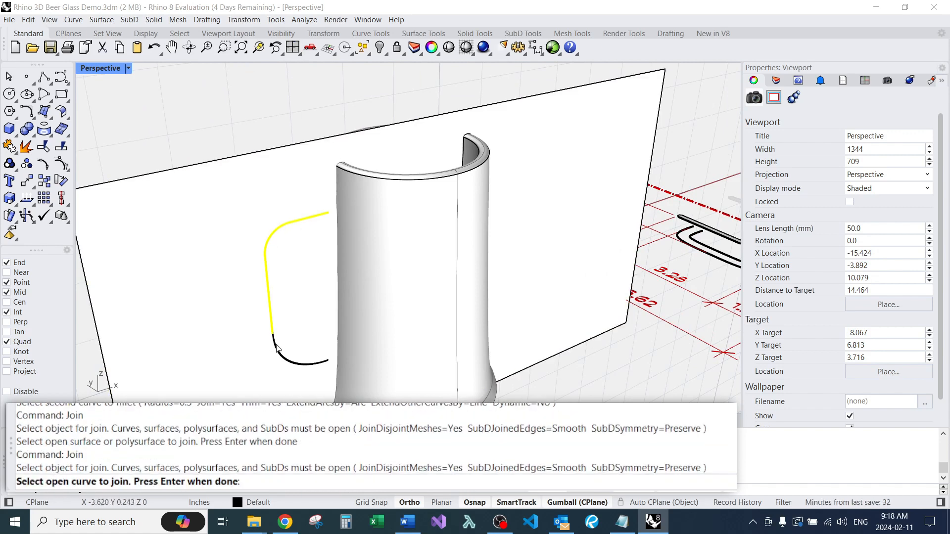
pyautogui.click(276, 347)
pyautogui.press('Return')
# Step: Examine the shape of the joined handle curve and its control points from several angles
pyautogui.click(269, 265)
pyautogui.moveTo(223, 300); pyautogui.dragTo(322, 176, button='right')
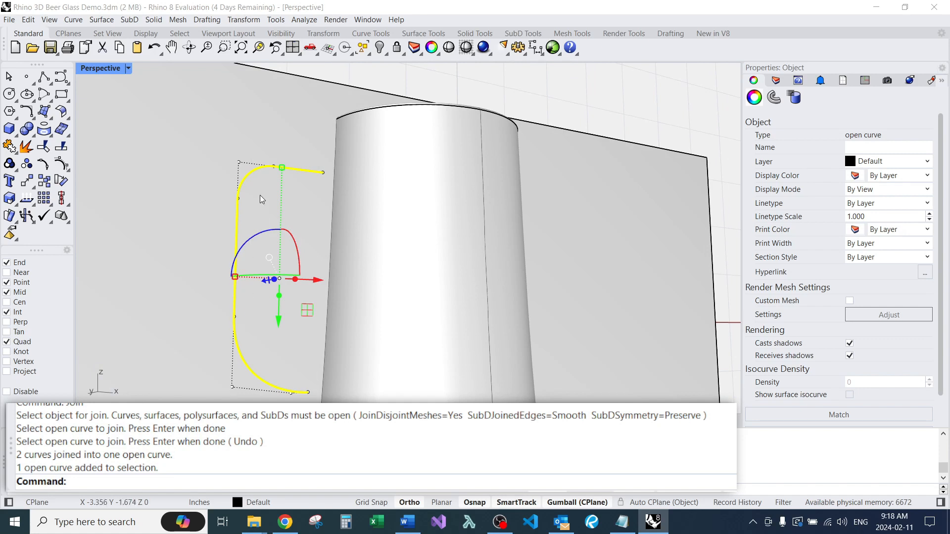
pyautogui.moveTo(260, 193); pyautogui.dragTo(229, 231, button='right')
pyautogui.scroll(7, 229, 232)
pyautogui.scroll(-9, 330, 167)
pyautogui.moveTo(313, 223); pyautogui.dragTo(338, 308, button='right')
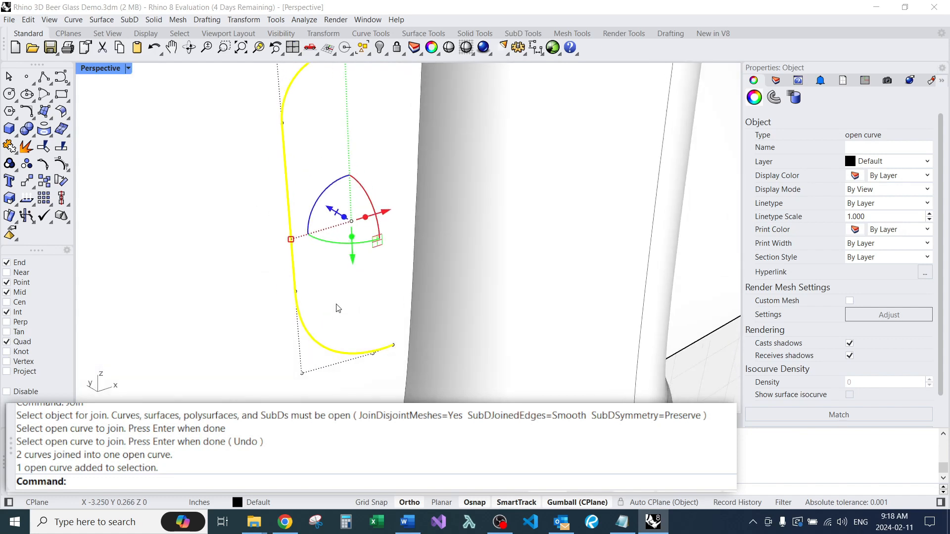
pyautogui.scroll(-10, 287, 219)
pyautogui.press('Escape')
# Step: Delete the vertical plane through the glass and reset the construction plane to World Top
pyautogui.moveTo(339, 231); pyautogui.dragTo(363, 287, button='right')
pyautogui.click(288, 281)
pyautogui.write('e')
pyautogui.press('Return')
pyautogui.moveTo(288, 307); pyautogui.dragTo(396, 272, button='right')
pyautogui.middleClick(243, 333)
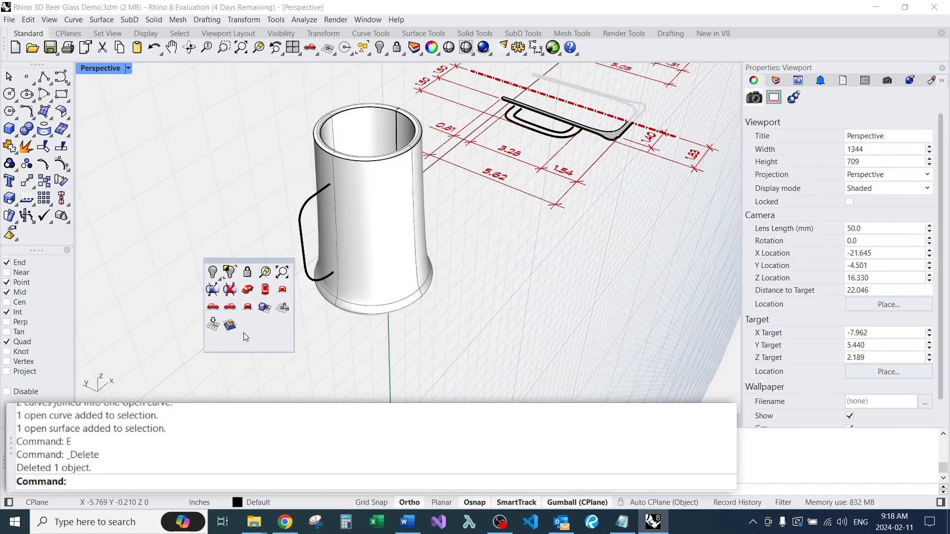
pyautogui.click(218, 326)
# Step: Draw a rectangle about 0.66 by 0.39 inch on the ground plane in front of the handle curve
pyautogui.moveTo(200, 305); pyautogui.dragTo(394, 282, button='right')
pyautogui.scroll(-4, 378, 285)
pyautogui.scroll(6, 386, 282)
pyautogui.moveTo(373, 318); pyautogui.dragTo(377, 283, button='right')
pyautogui.scroll(4, 361, 347)
pyautogui.scroll(-4, 377, 282)
pyautogui.moveTo(377, 282); pyautogui.dragTo(353, 340, button='right')
pyautogui.write('rec')
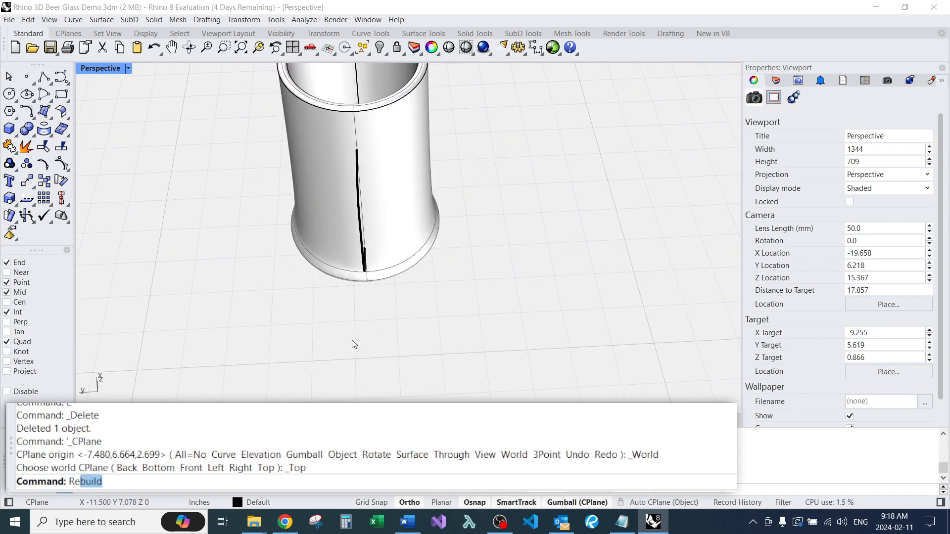
pyautogui.press('Return')
pyautogui.click(359, 315)
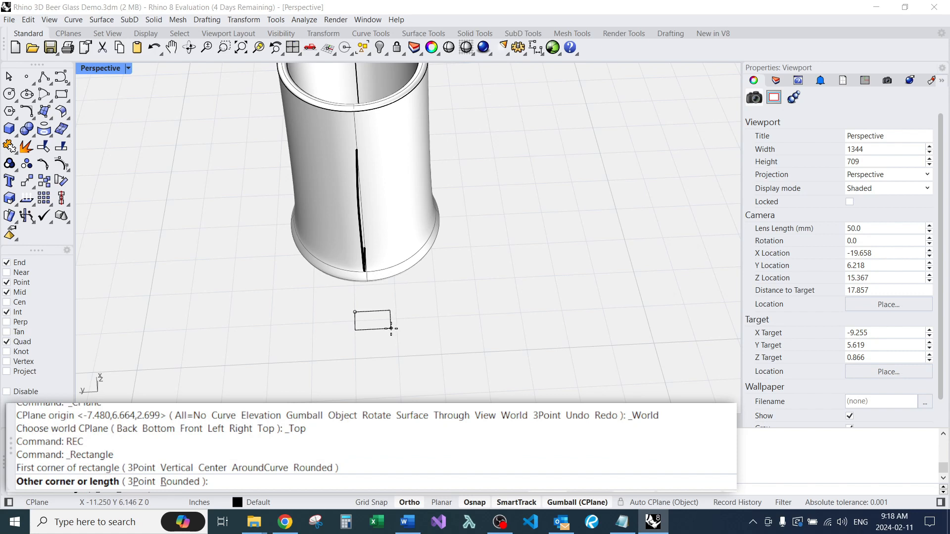
pyautogui.scroll(2, 381, 328)
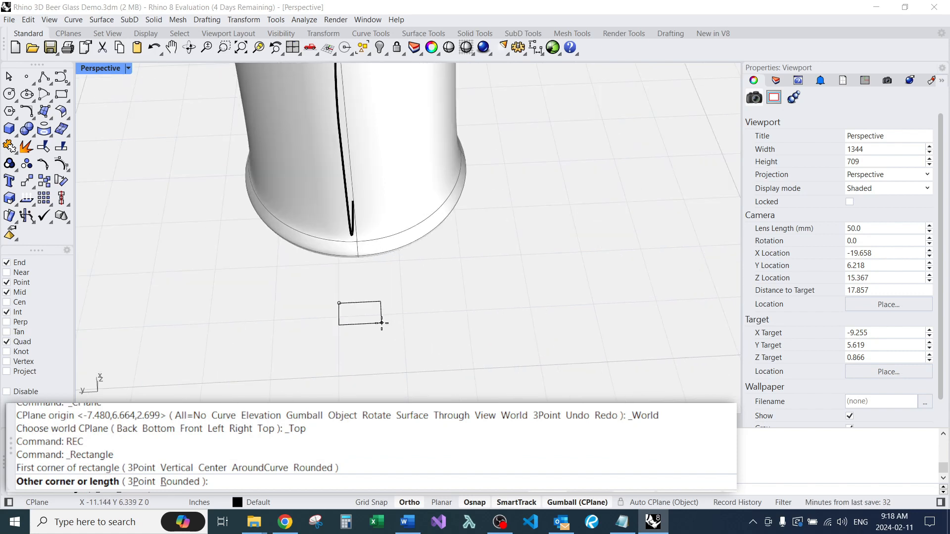
pyautogui.click(381, 322)
# Step: Assign the handle profile rectangle to Layer 03
pyautogui.click(352, 325)
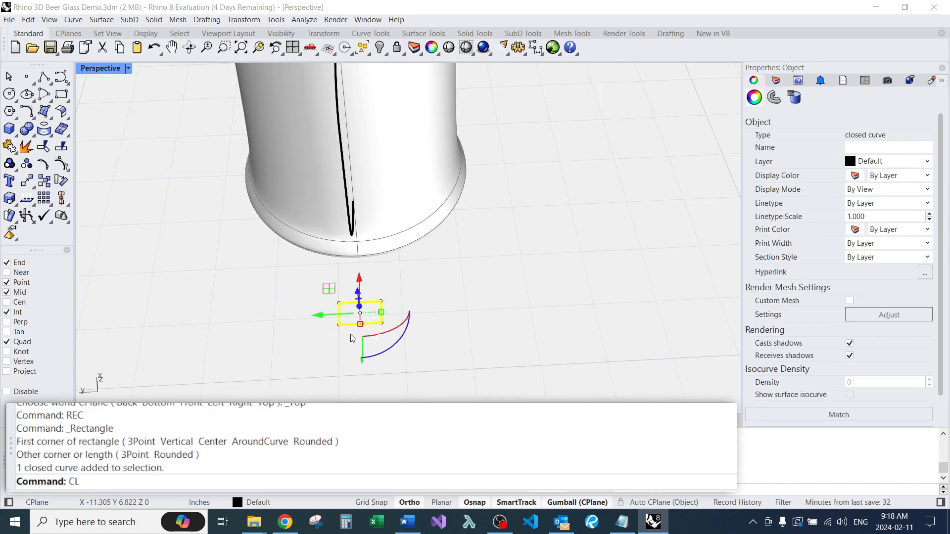
pyautogui.press('Return')
pyautogui.doubleClick(459, 136)
pyautogui.click(488, 289)
pyautogui.moveTo(488, 290); pyautogui.dragTo(339, 292, button='right')
pyautogui.click(332, 297)
pyautogui.moveTo(297, 265); pyautogui.dragTo(354, 170)
pyautogui.click(390, 287)
pyautogui.moveTo(391, 287); pyautogui.dragTo(413, 294, button='right')
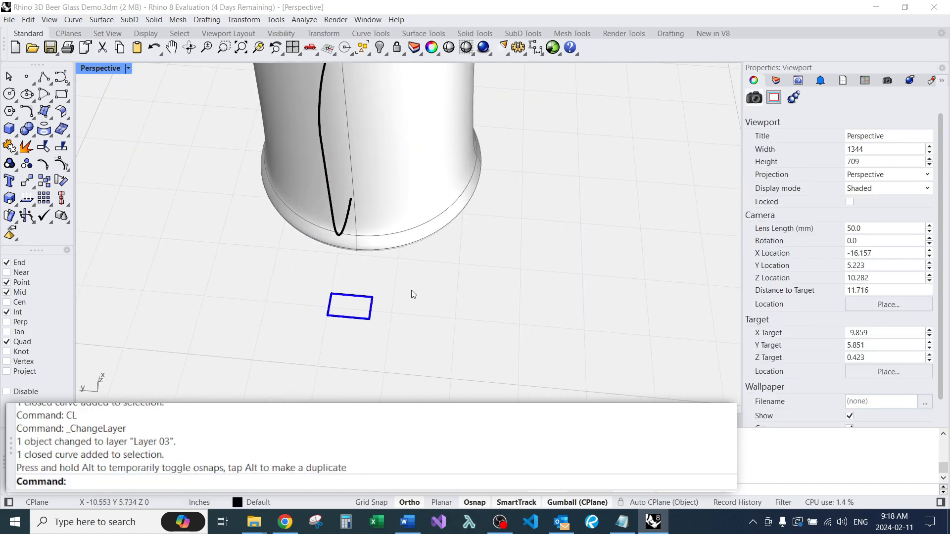
# Step: Measure the short and long sides of the handle profile rectangle
pyautogui.scroll(4, 395, 307)
pyautogui.write('D')
pyautogui.press('Return')
pyautogui.click(345, 336)
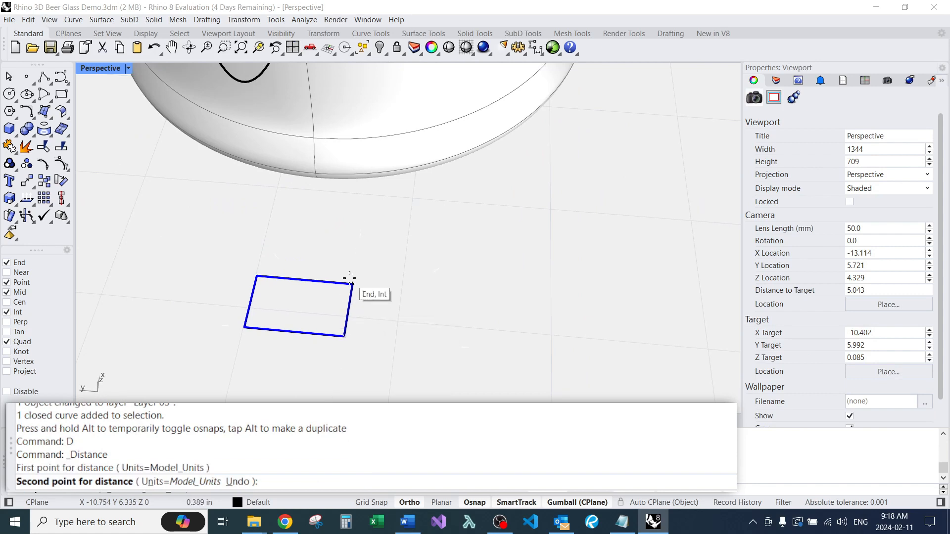
pyautogui.click(351, 283)
pyautogui.write('D')
pyautogui.press('Return')
pyautogui.click(257, 276)
pyautogui.click(351, 285)
# Step: Set the fillet radius to 3/16 inch and round the first corner of the profile rectangle
pyautogui.scroll(-4, 351, 289)
pyautogui.moveTo(351, 288); pyautogui.dragTo(356, 193, button='right')
pyautogui.scroll(-6, 356, 193)
pyautogui.moveTo(356, 193); pyautogui.dragTo(344, 300, button='right')
pyautogui.scroll(2, 344, 300)
pyautogui.scroll(6, 339, 291)
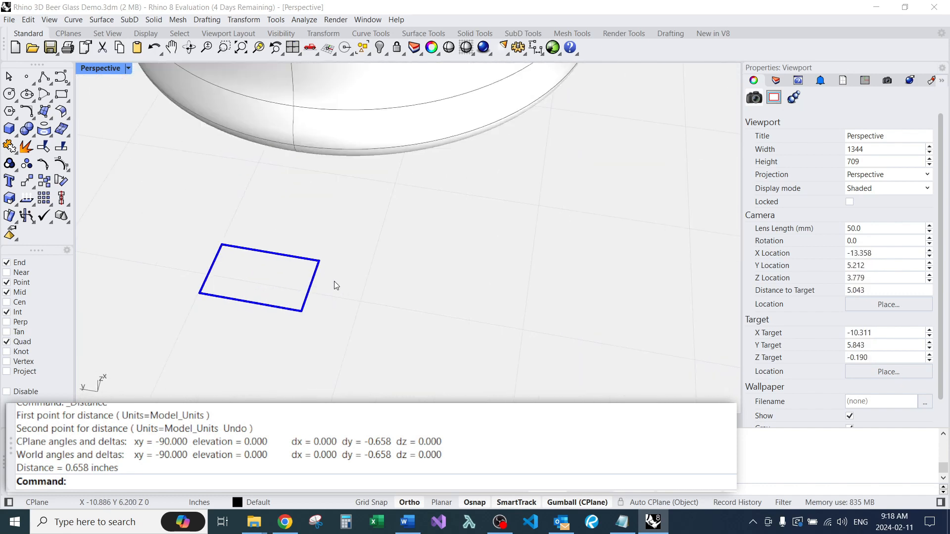
pyautogui.write('F')
pyautogui.press('Return')
pyautogui.write('r')
pyautogui.press('Return')
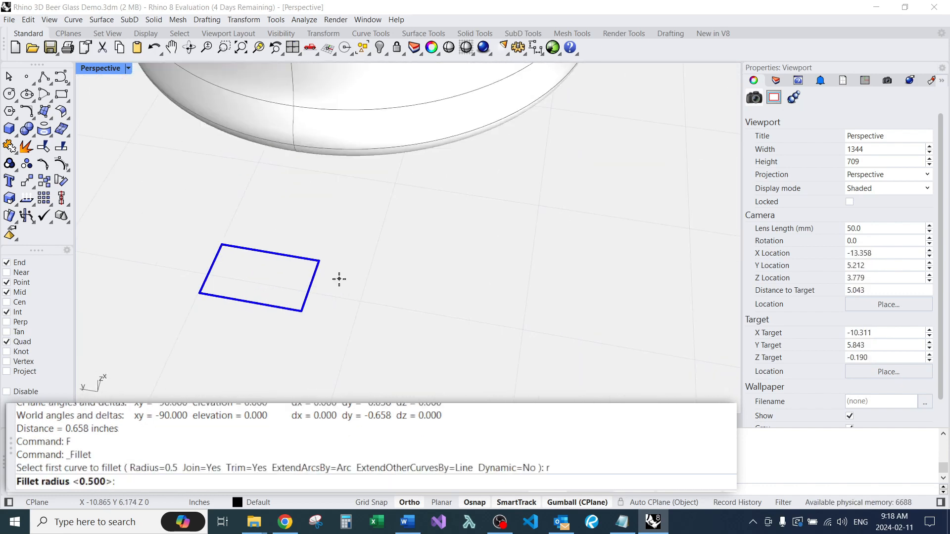
pyautogui.write('3/16')
pyautogui.press('Return')
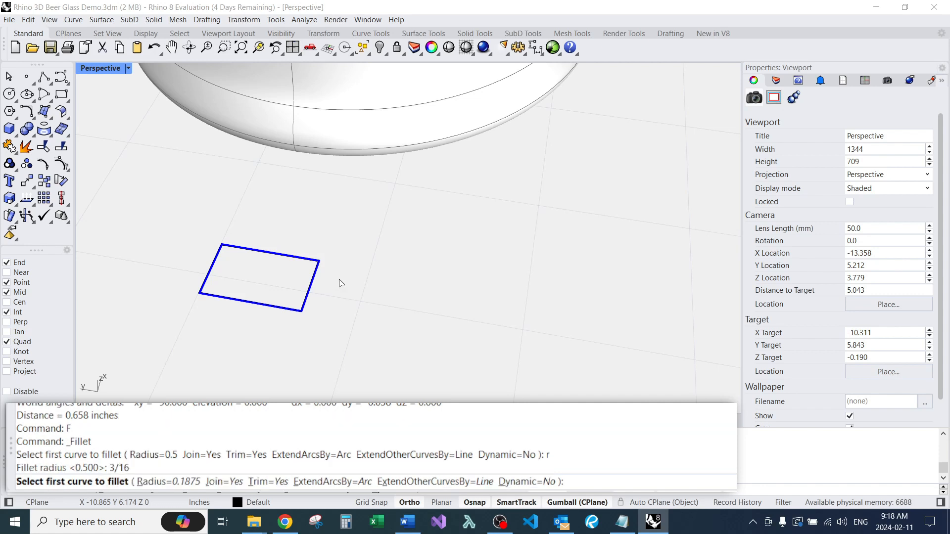
pyautogui.click(303, 258)
pyautogui.click(311, 283)
# Step: Fillet the remaining three corners of the profile rectangle with the same radius
pyautogui.press('Return')
pyautogui.click(305, 297)
pyautogui.click(291, 308)
pyautogui.press('Return')
pyautogui.click(232, 299)
pyautogui.click(214, 272)
pyautogui.press('Return')
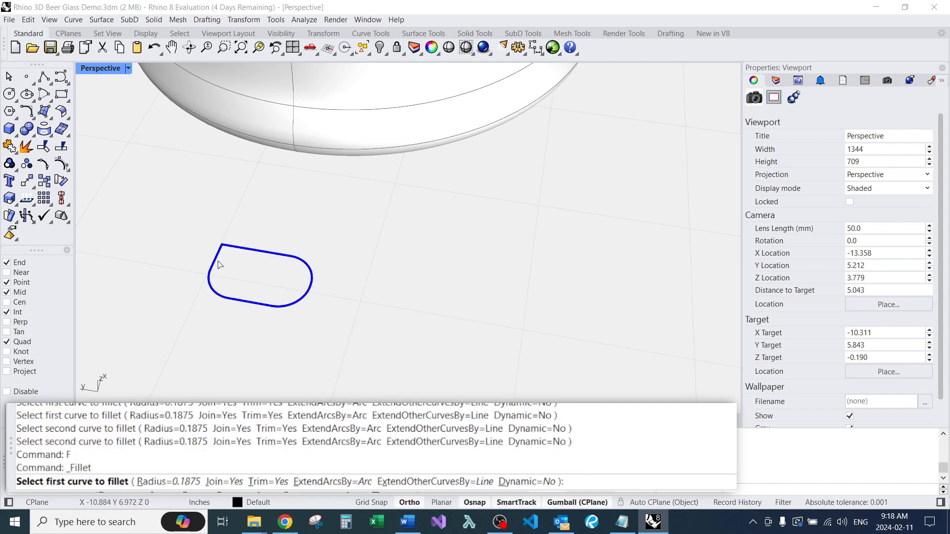
pyautogui.click(215, 261)
pyautogui.click(234, 246)
# Step: Examine the handle curve beside the glass and the rounded profile from several angles
pyautogui.scroll(-6, 245, 265)
pyautogui.moveTo(308, 255); pyautogui.dragTo(346, 291, button='right')
pyautogui.scroll(-4, 280, 249)
pyautogui.scroll(-2, 332, 304)
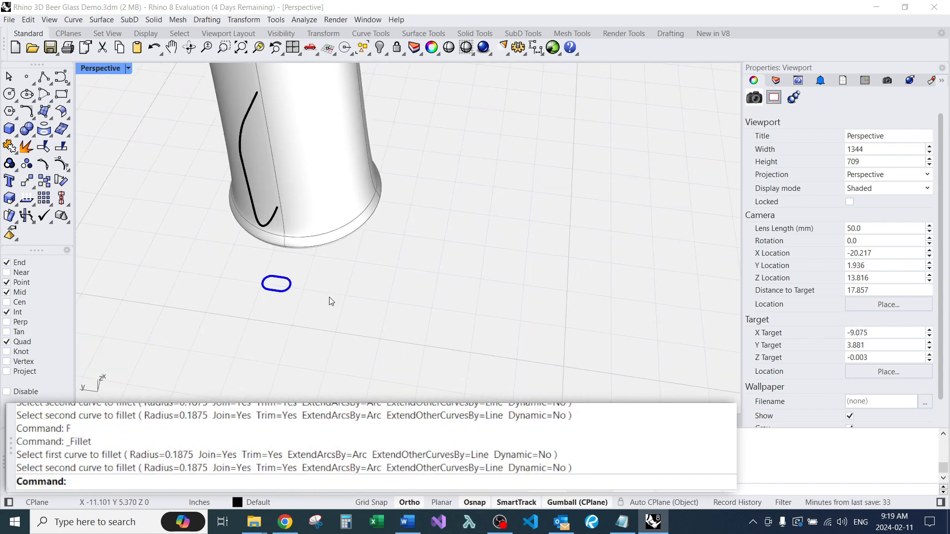
pyautogui.moveTo(321, 280); pyautogui.dragTo(236, 183, button='right')
pyautogui.scroll(2, 238, 180)
pyautogui.scroll(-4, 241, 304)
pyautogui.scroll(6, 248, 106)
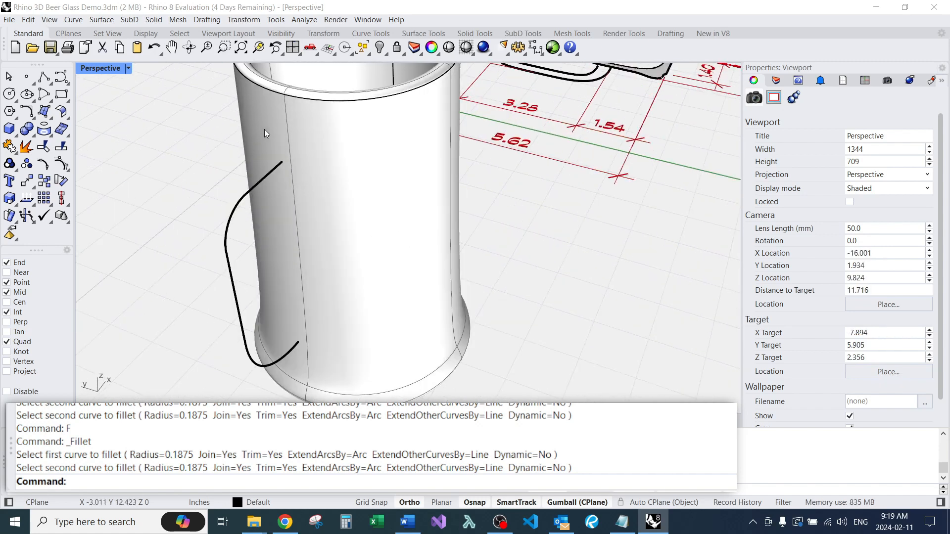
pyautogui.scroll(-2, 266, 129)
pyautogui.scroll(-2, 301, 170)
pyautogui.moveTo(297, 197); pyautogui.dragTo(328, 231, button='right')
pyautogui.scroll(2, 305, 284)
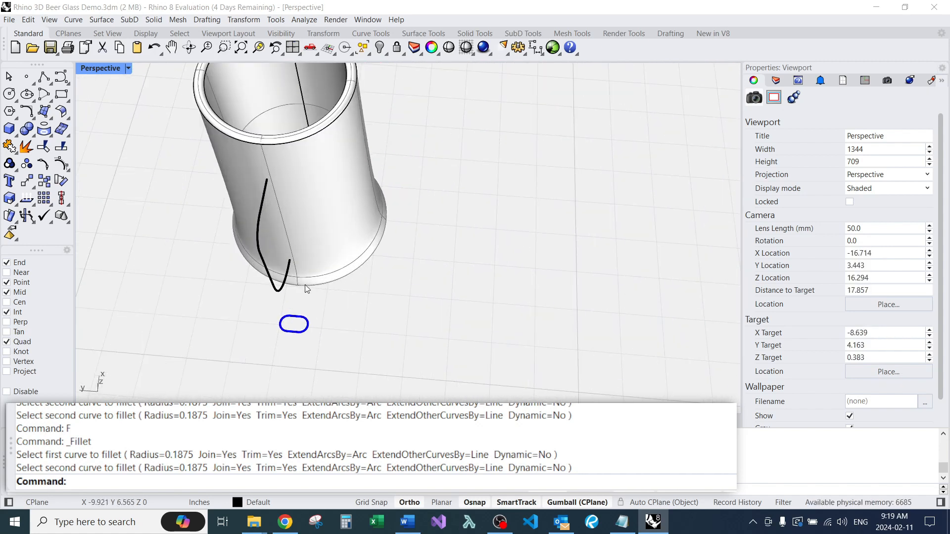
# Step: Orient the rounded profile onto the handle curve with OrientOnCrv, using the profile's centre as the base point
pyautogui.moveTo(305, 284)
pyautogui.mouseDown(button='right')
pyautogui.moveTo(289, 262)
pyautogui.moveTo(284, 272)
pyautogui.moveTo(254, 268)
pyautogui.mouseUp(button='right')
pyautogui.scroll(3, 262, 264)
pyautogui.scroll(1, 262, 264)
pyautogui.moveTo(254, 268); pyautogui.dragTo(405, 348)
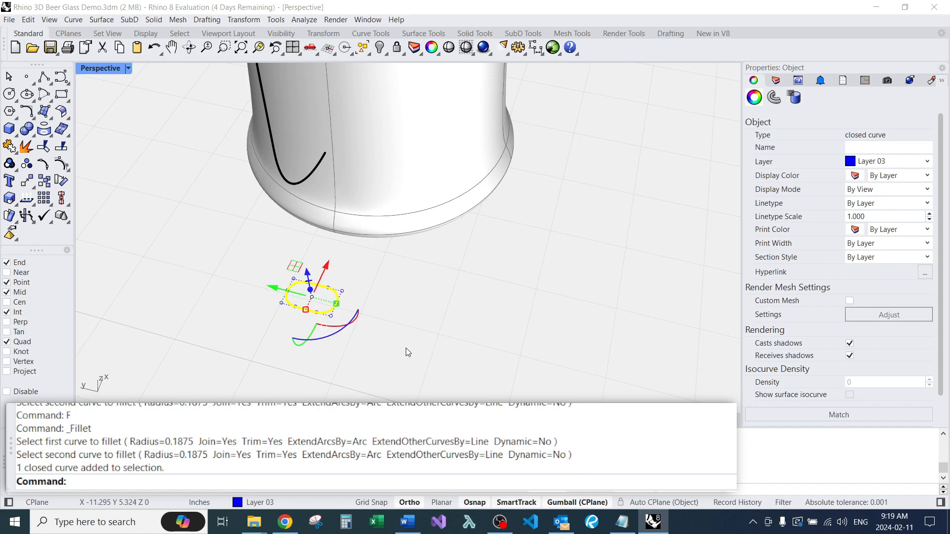
pyautogui.write('OrientOnCrv')
pyautogui.press('Return')
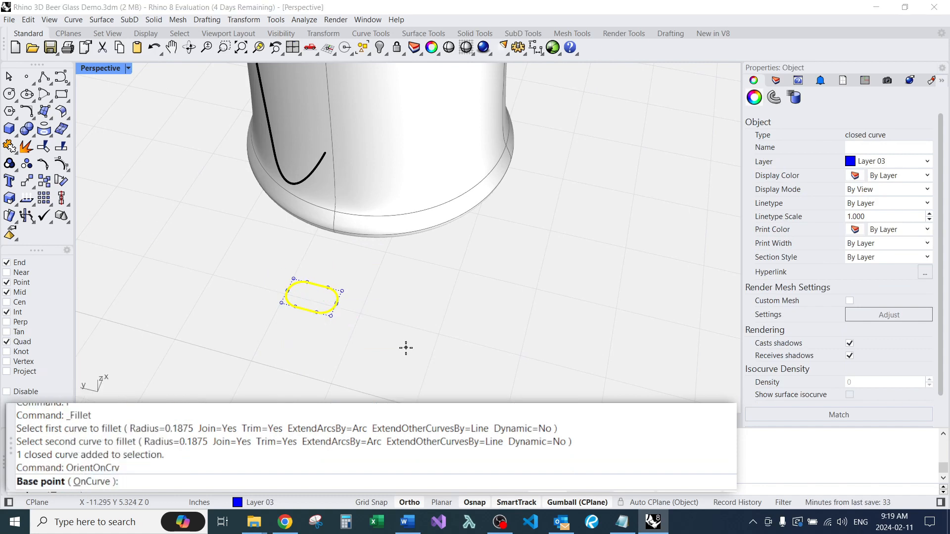
pyautogui.scroll(3, 341, 309)
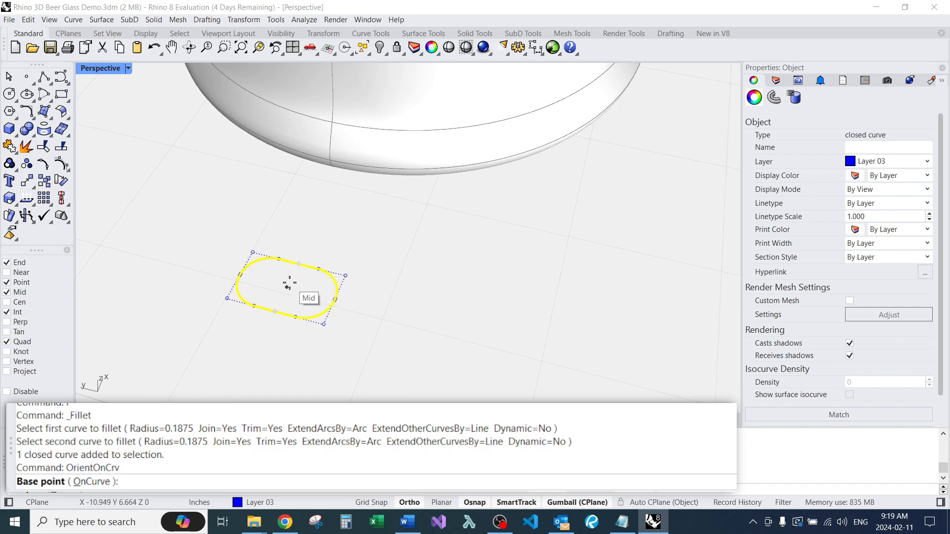
pyautogui.click(287, 286)
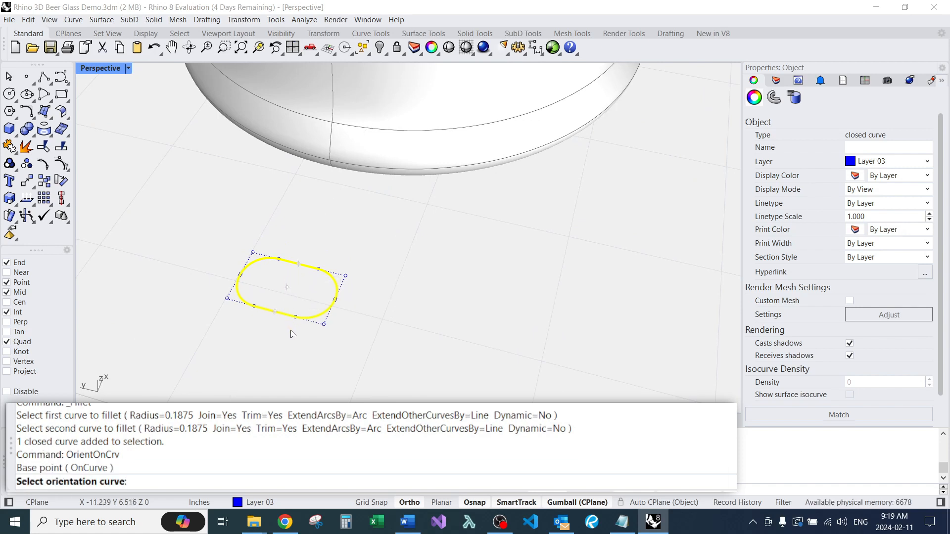
pyautogui.scroll(-3, 292, 334)
pyautogui.click(295, 182)
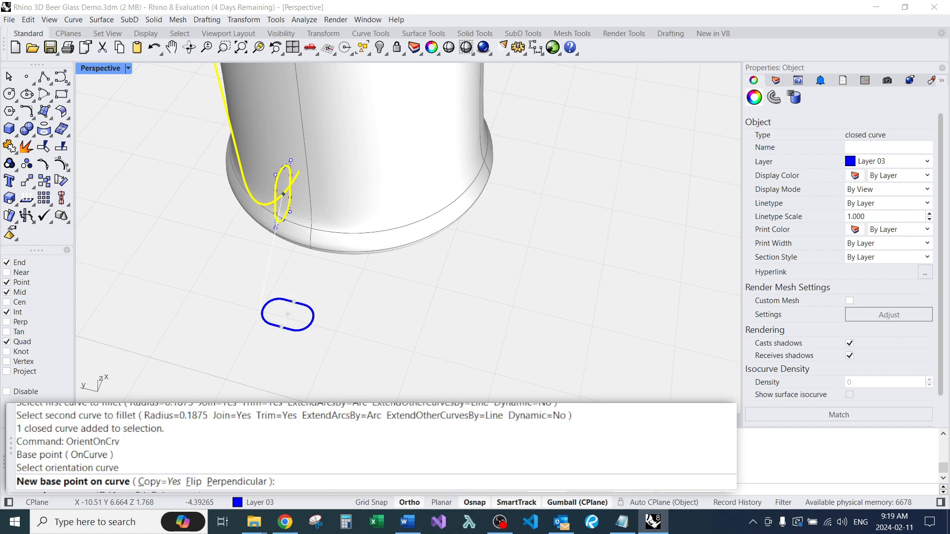
# Step: Turn on the Perpendicular option and place a copy of the profile at the handle curve's lower end
pyautogui.scroll(3, 297, 186)
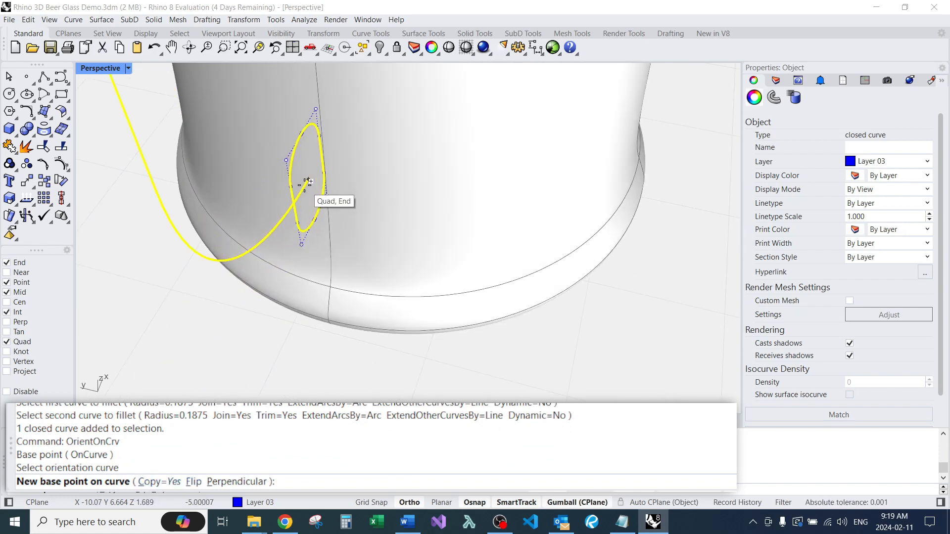
pyautogui.press('Return')
pyautogui.moveTo(308, 180); pyautogui.dragTo(271, 170, button='right')
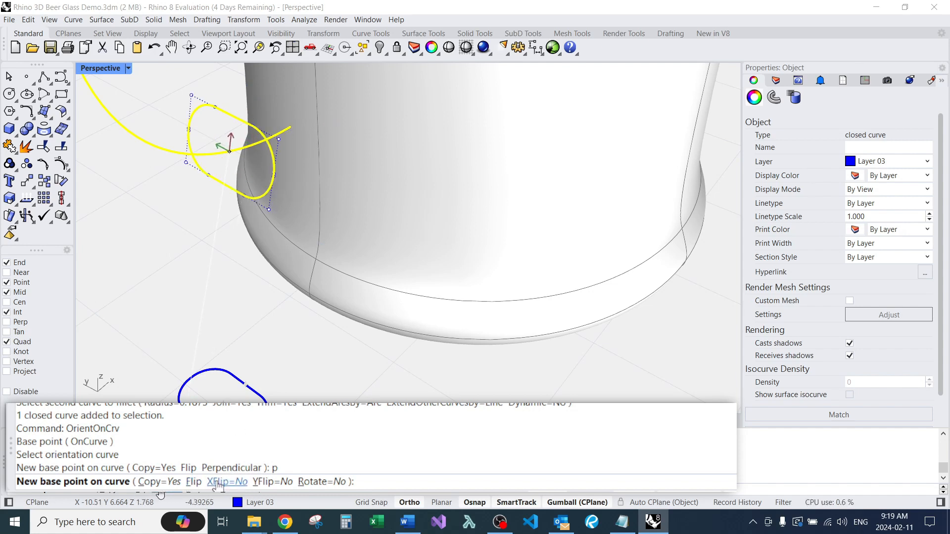
pyautogui.click(290, 123)
# Step: Place three perpendicular profile copies at the handle curve's lower bend, just above it, and midway up the straight part
pyautogui.scroll(-2, 213, 213)
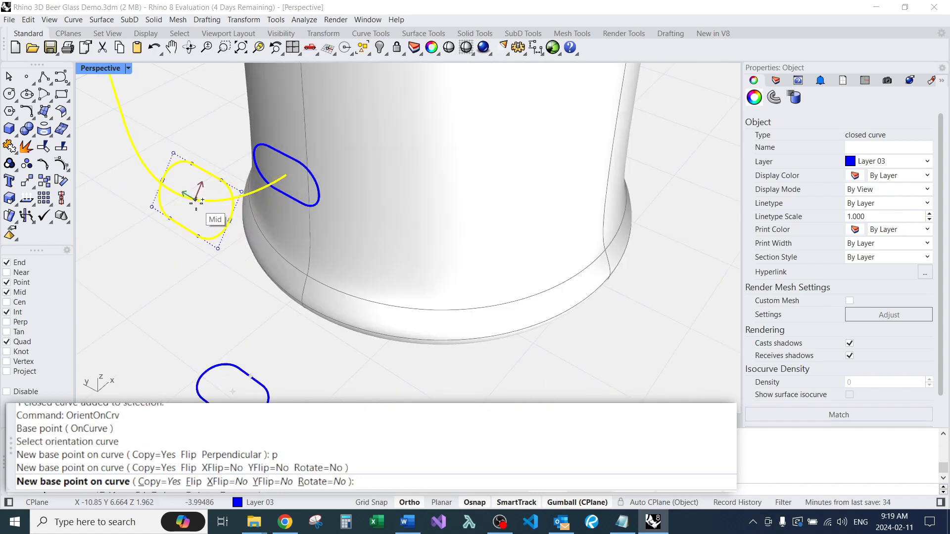
pyautogui.click(198, 197)
pyautogui.scroll(-2, 195, 200)
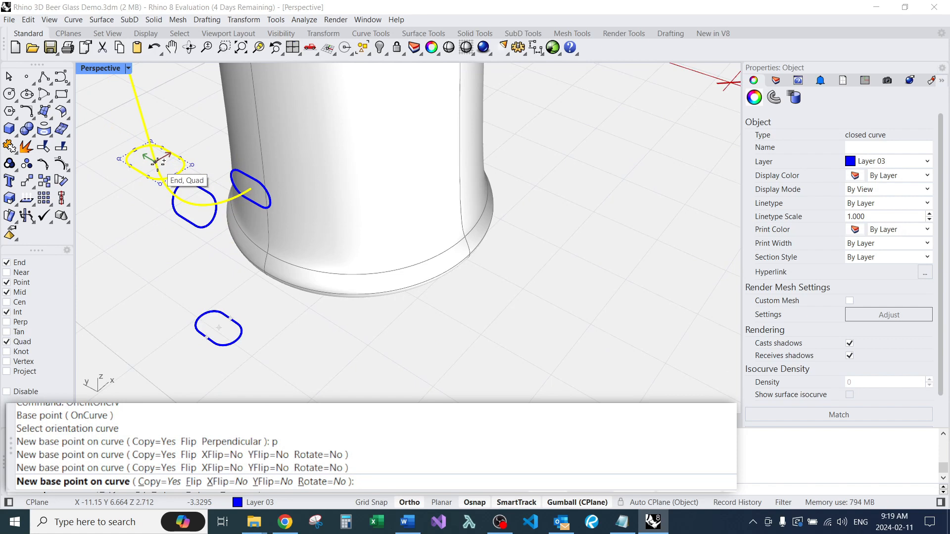
pyautogui.click(147, 156)
pyautogui.scroll(-2, 155, 171)
pyautogui.scroll(2, 147, 131)
pyautogui.click(146, 140)
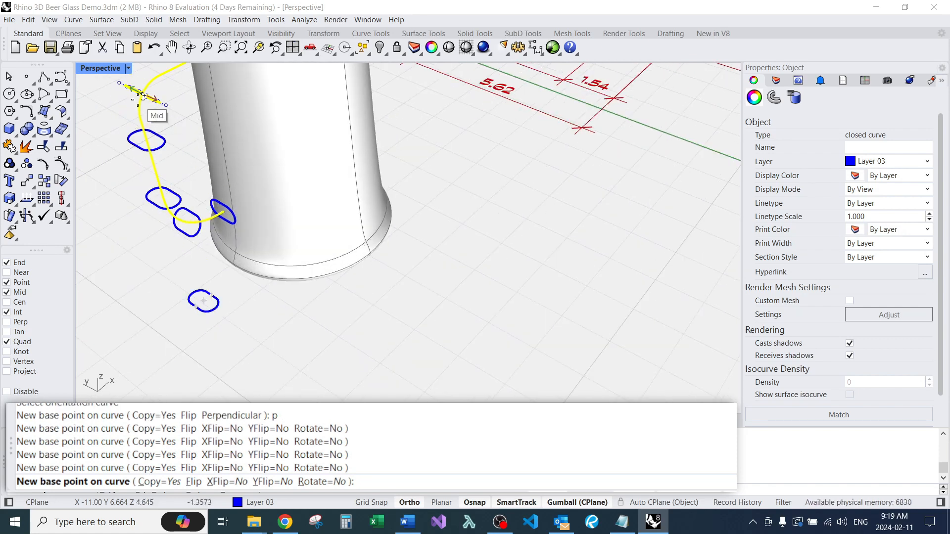
# Step: Place perpendicular profile copies around the upper bend and at the upper end of the handle curve, finishing the orientation
pyautogui.click(151, 98)
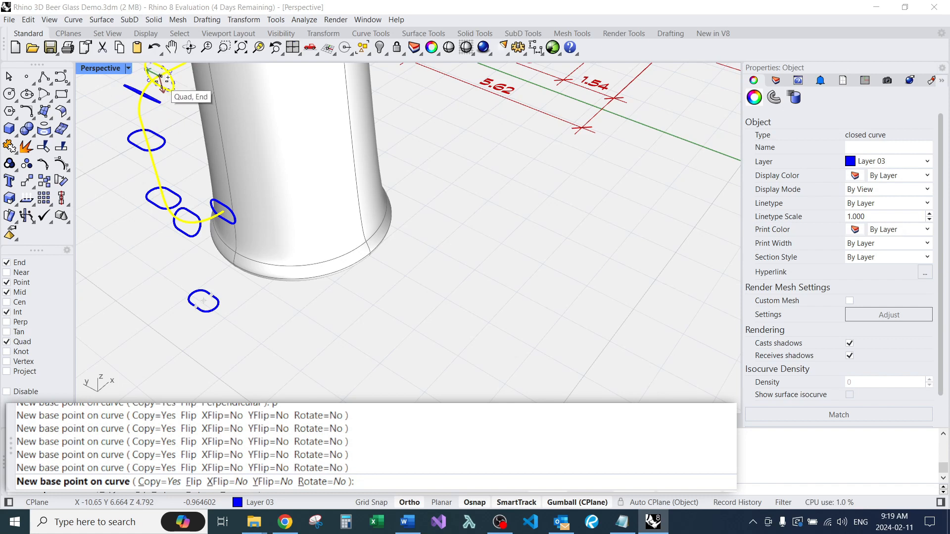
pyautogui.scroll(5, 153, 99)
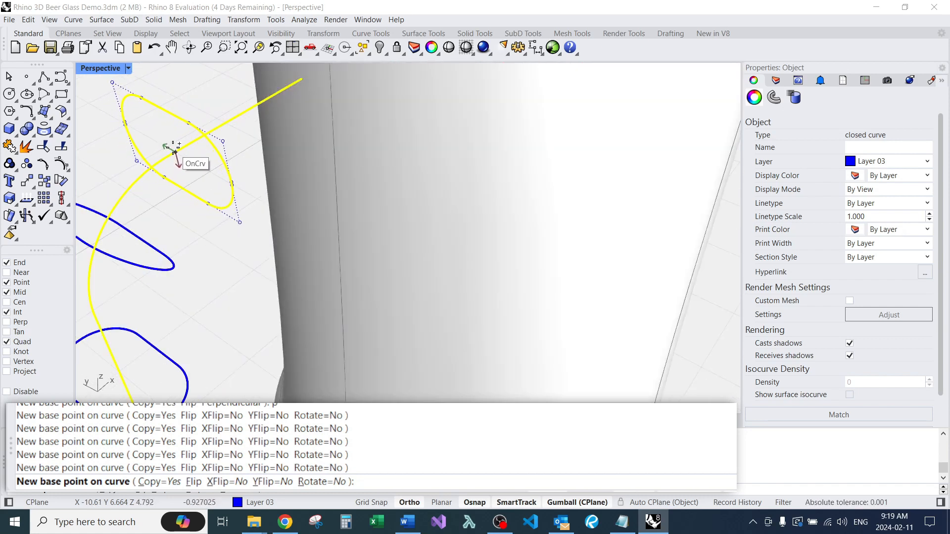
pyautogui.click(174, 148)
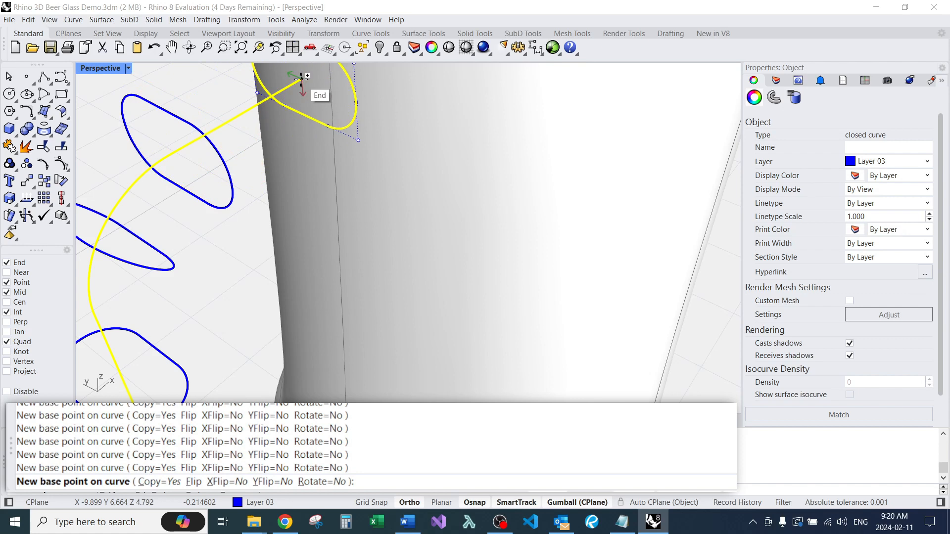
pyautogui.press('Return')
pyautogui.scroll(-8, 273, 152)
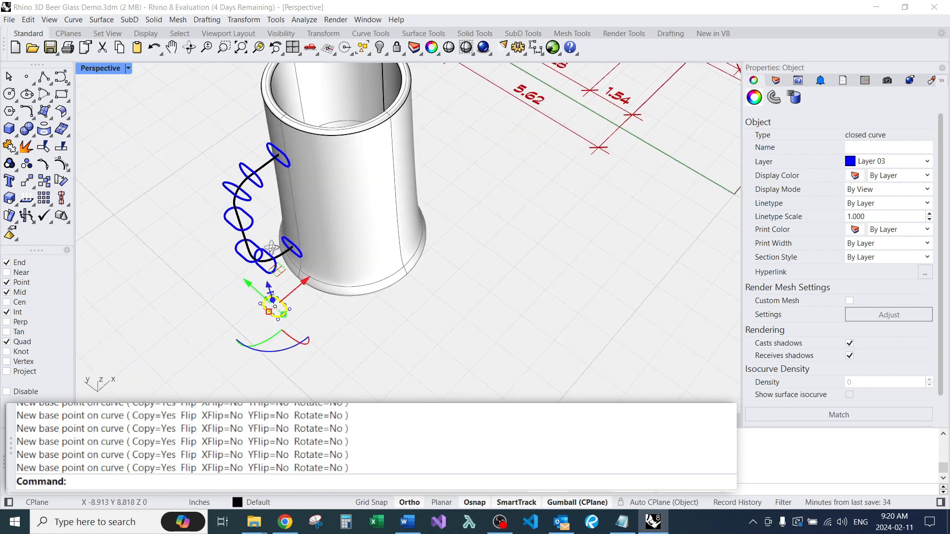
# Step: Enlarge the profile at the handle curve's lower end uniformly with a numeric gumball scale
pyautogui.scroll(5, 297, 232)
pyautogui.scroll(2, 332, 219)
pyautogui.moveTo(338, 215)
pyautogui.mouseDown(button='right')
pyautogui.moveTo(363, 257)
pyautogui.moveTo(348, 237)
pyautogui.moveTo(351, 216)
pyautogui.mouseUp(button='right')
pyautogui.click(354, 207)
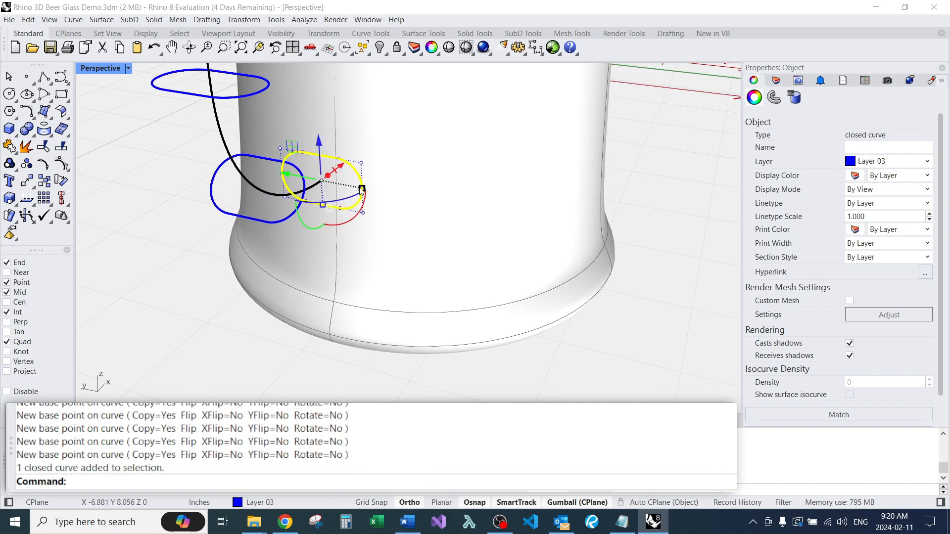
pyautogui.scroll(3, 360, 195)
pyautogui.click(362, 190)
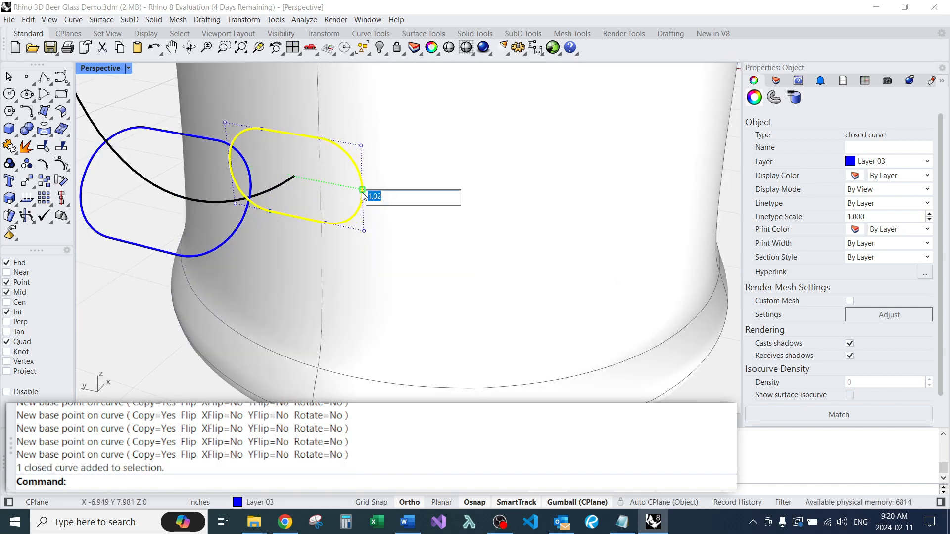
pyautogui.press('Return')
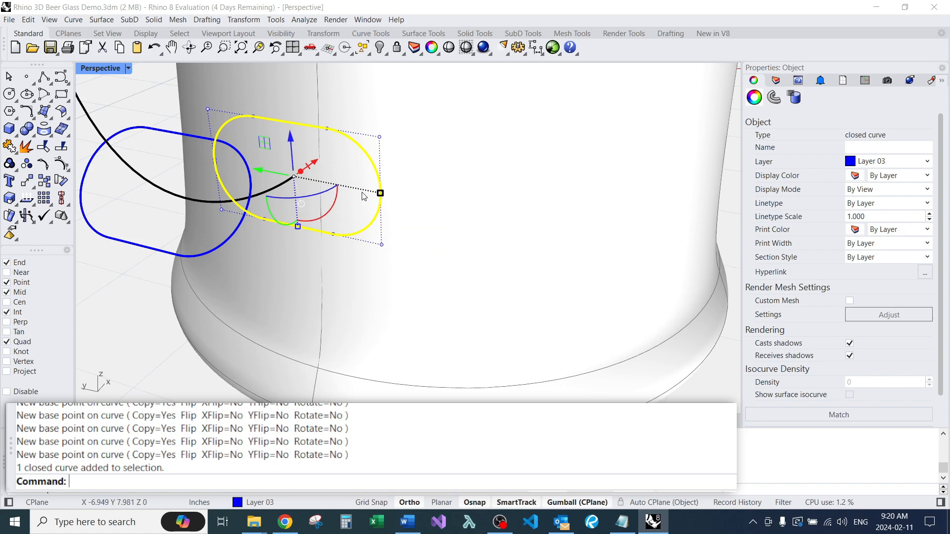
# Step: Align the construction plane to the profile at the handle curve's lower bend
pyautogui.scroll(-2, 269, 273)
pyautogui.click(216, 232)
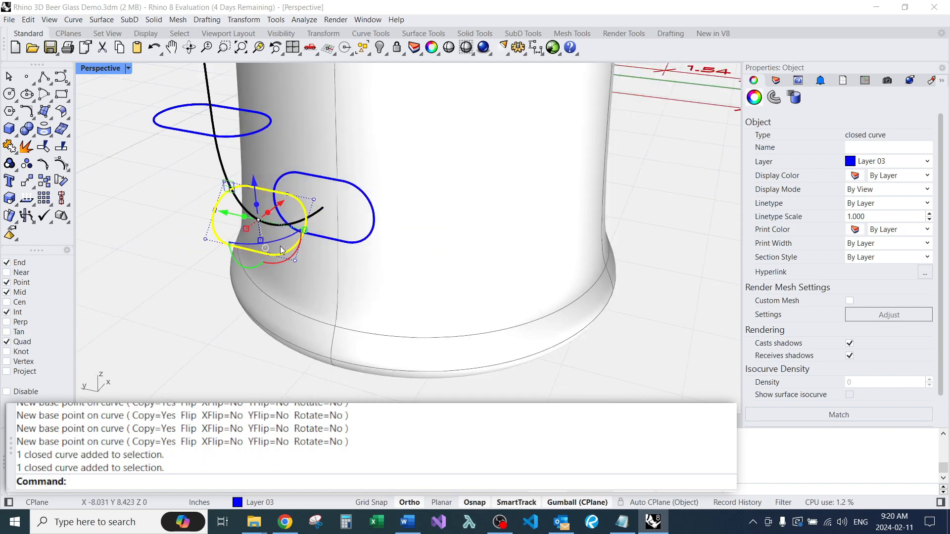
pyautogui.moveTo(280, 250); pyautogui.dragTo(237, 304, button='right')
pyautogui.click(237, 308)
pyautogui.middleClick(231, 322)
pyautogui.click(246, 324)
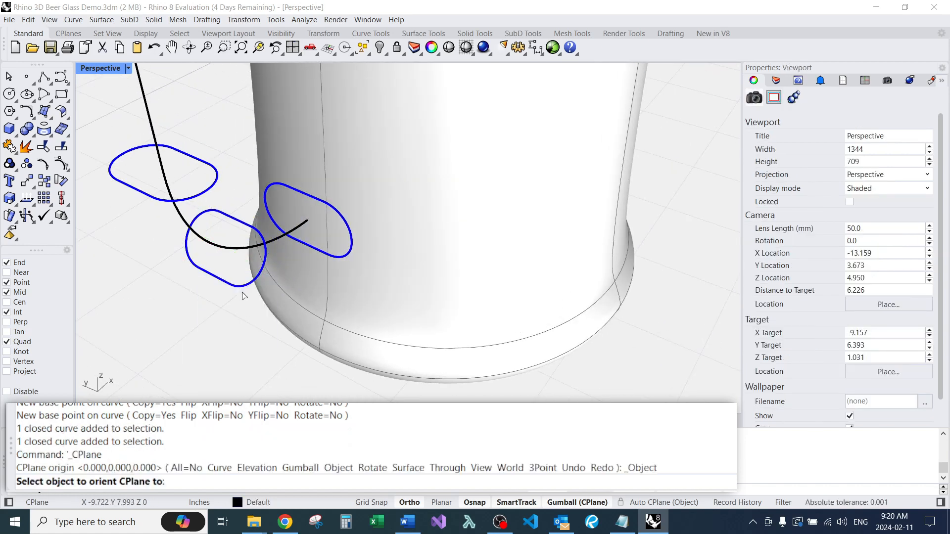
pyautogui.click(242, 289)
pyautogui.moveTo(242, 289); pyautogui.dragTo(344, 292, button='right')
pyautogui.moveTo(240, 334); pyautogui.dragTo(203, 236, button='right')
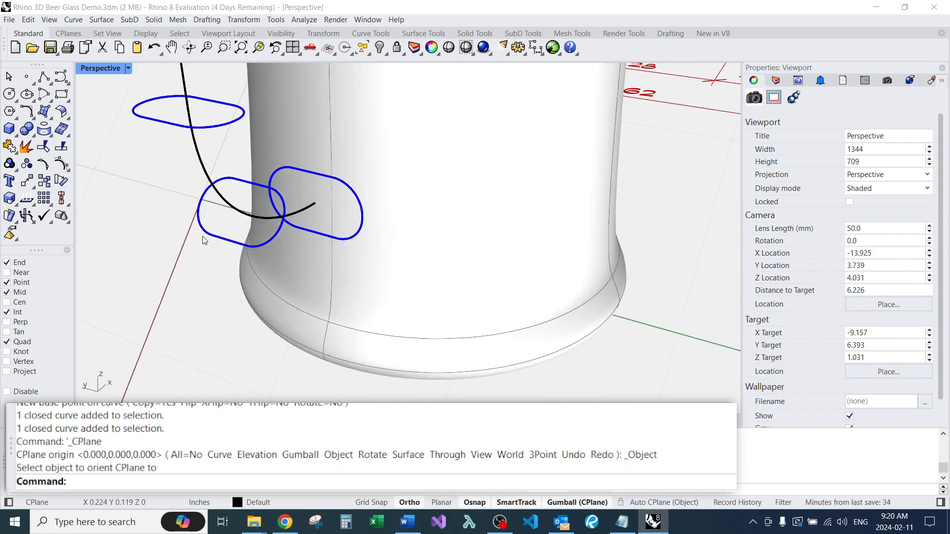
# Step: Scale the profile at the handle curve's lower bend by 1.125 with the gumball
pyautogui.click(203, 236)
pyautogui.scroll(3, 242, 242)
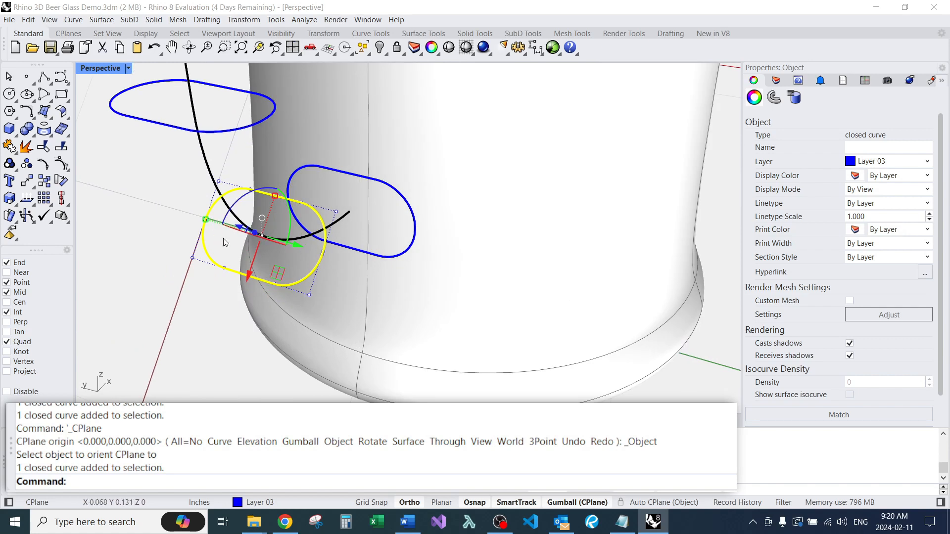
pyautogui.rightClick(253, 261)
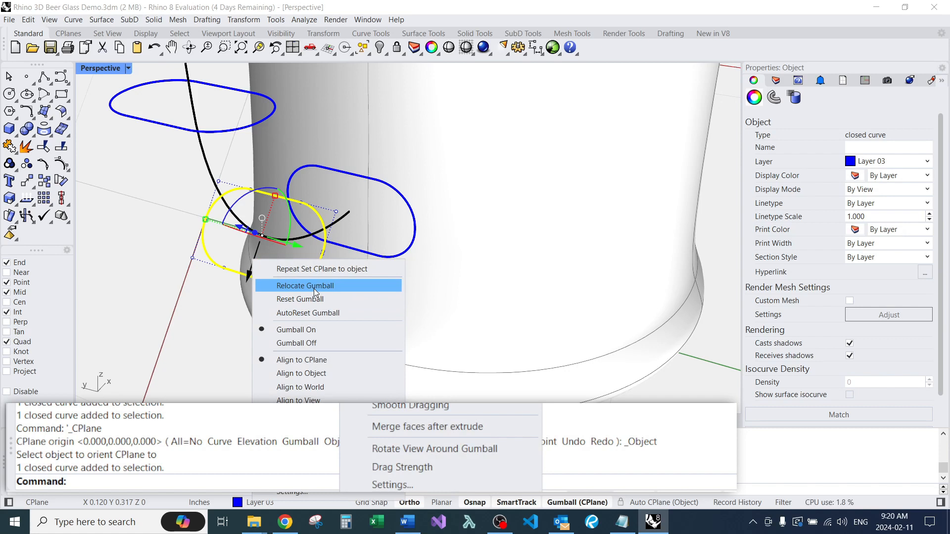
pyautogui.click(320, 375)
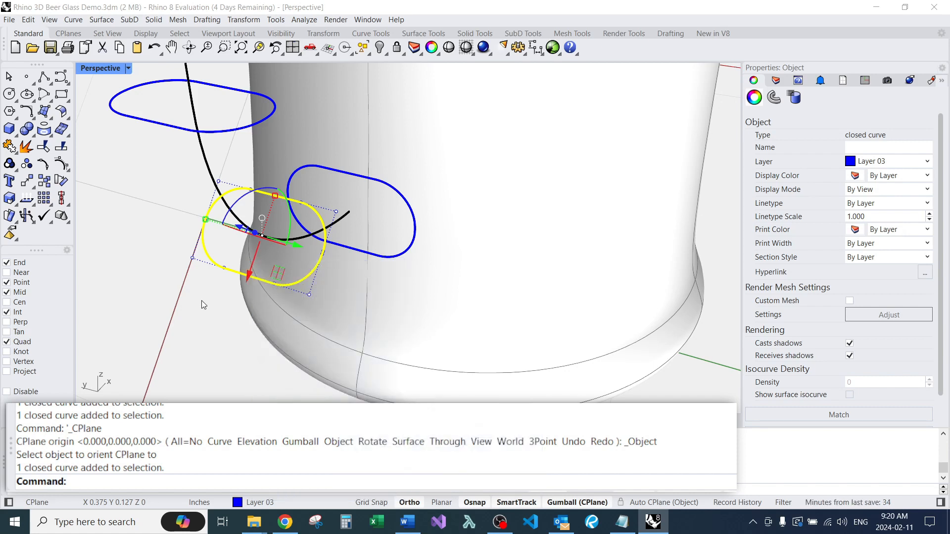
pyautogui.moveTo(238, 253)
pyautogui.mouseDown(button='right')
pyautogui.moveTo(218, 284)
pyautogui.moveTo(229, 250)
pyautogui.moveTo(240, 255)
pyautogui.mouseUp(button='right')
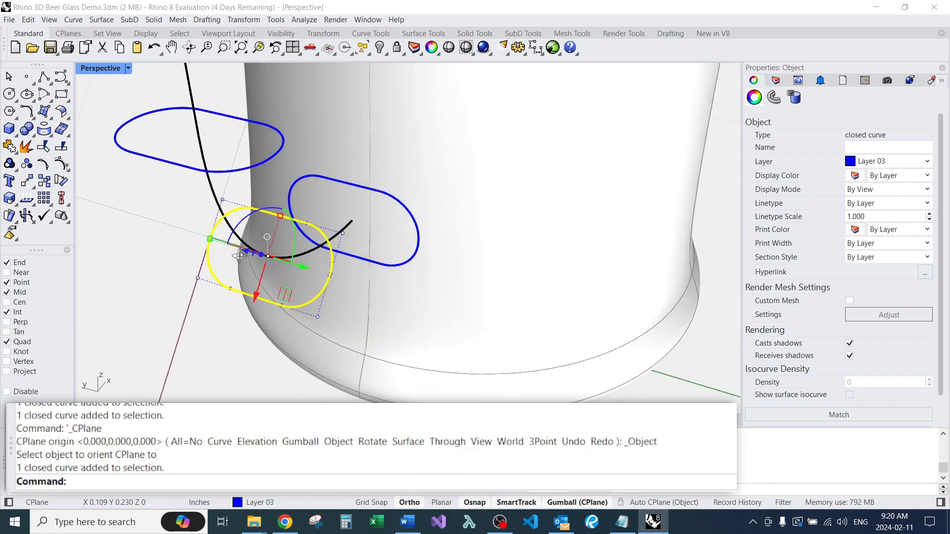
pyautogui.click(210, 239)
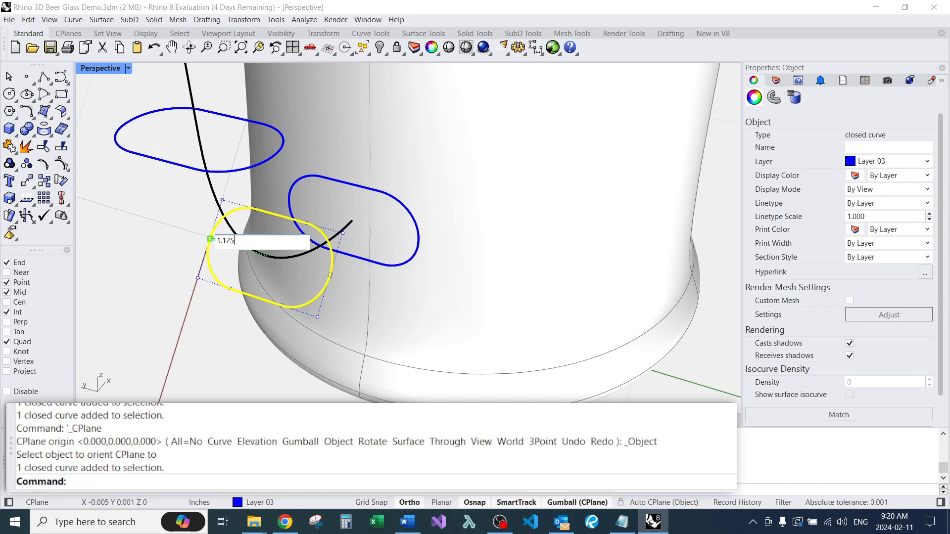
pyautogui.press('Return')
pyautogui.press('Escape')
# Step: Align the construction plane to the profile just above the handle curve's lower bend
pyautogui.moveTo(251, 200); pyautogui.dragTo(248, 141, button='right')
pyautogui.scroll(-4, 263, 210)
pyautogui.scroll(-2, 271, 165)
pyautogui.scroll(-2, 247, 141)
pyautogui.scroll(4, 249, 139)
pyautogui.moveTo(305, 227); pyautogui.dragTo(324, 248, button='right')
pyautogui.scroll(2, 319, 226)
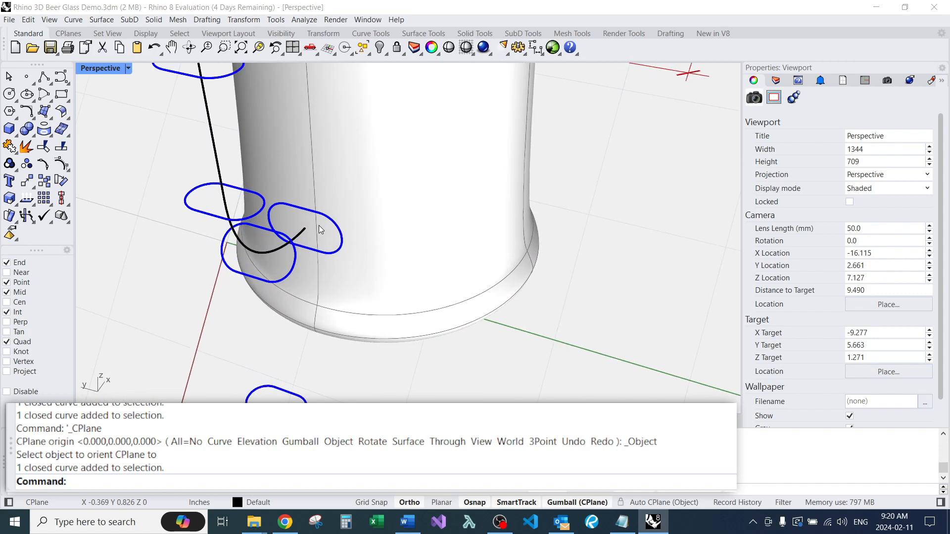
pyautogui.click(193, 212)
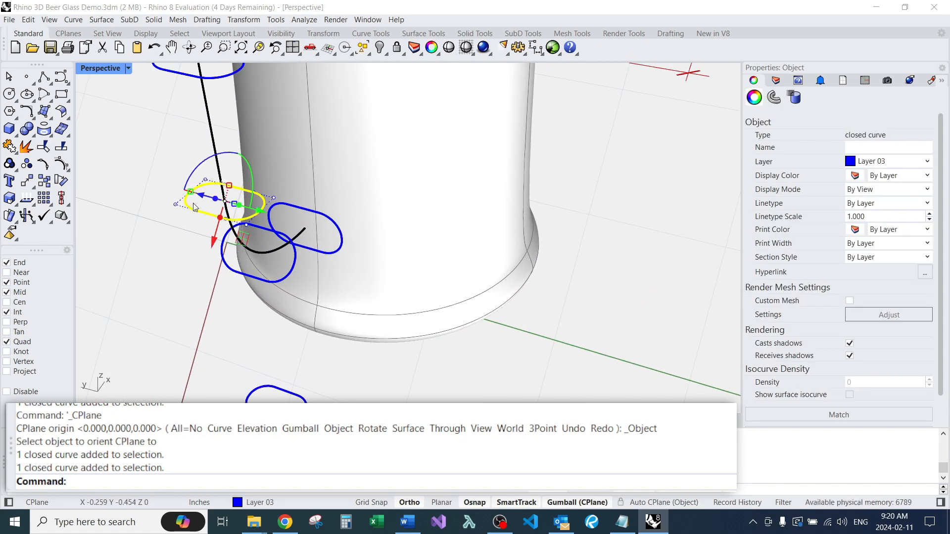
pyautogui.middleClick(197, 207)
pyautogui.click(201, 208)
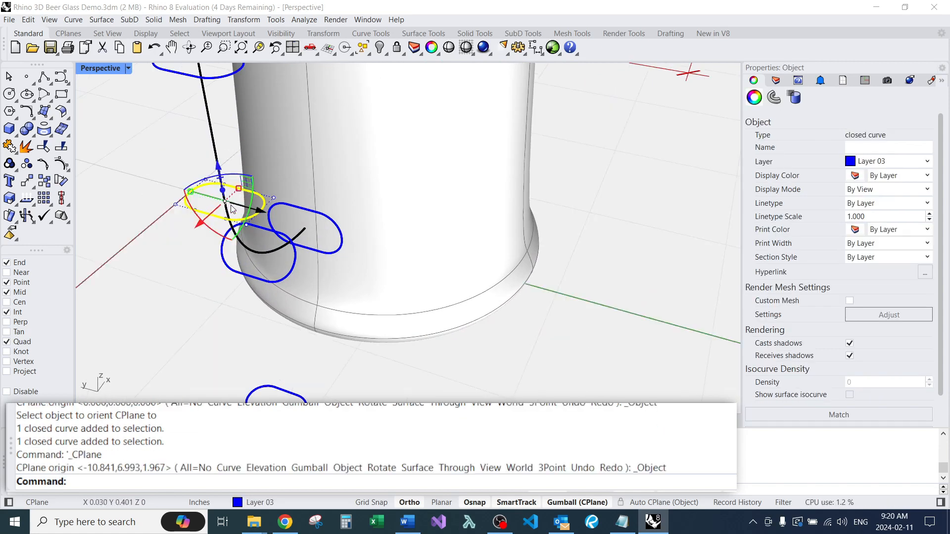
# Step: Deselect the profile and examine the sizes and spacing of the profiles along the handle curve from several angles
pyautogui.scroll(7, 251, 233)
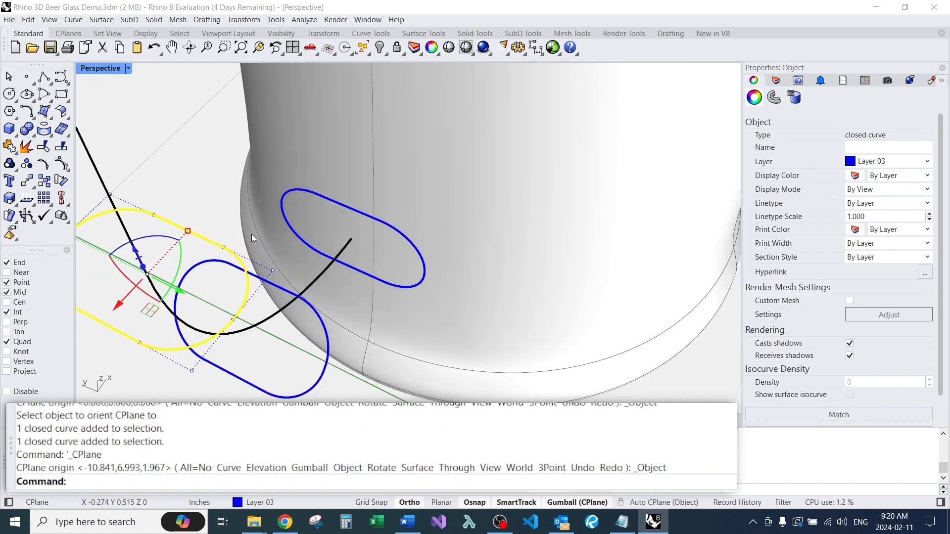
pyautogui.press('Escape')
pyautogui.scroll(-7, 251, 233)
pyautogui.moveTo(252, 234); pyautogui.dragTo(208, 234, button='right')
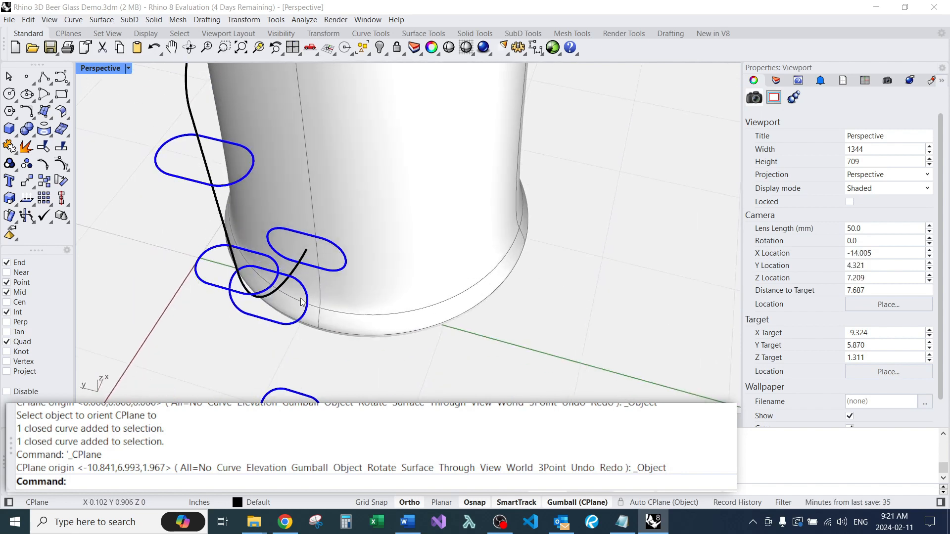
pyautogui.scroll(-4, 301, 302)
pyautogui.moveTo(263, 203); pyautogui.dragTo(251, 251, button='right')
pyautogui.scroll(4, 259, 153)
pyautogui.scroll(-4, 252, 173)
pyautogui.moveTo(253, 200); pyautogui.dragTo(296, 237, button='right')
pyautogui.scroll(4, 261, 195)
pyautogui.scroll(-4, 261, 195)
# Step: Reset the construction plane to World Top and delete the original flat profile beside the glass
pyautogui.middleClick(232, 297)
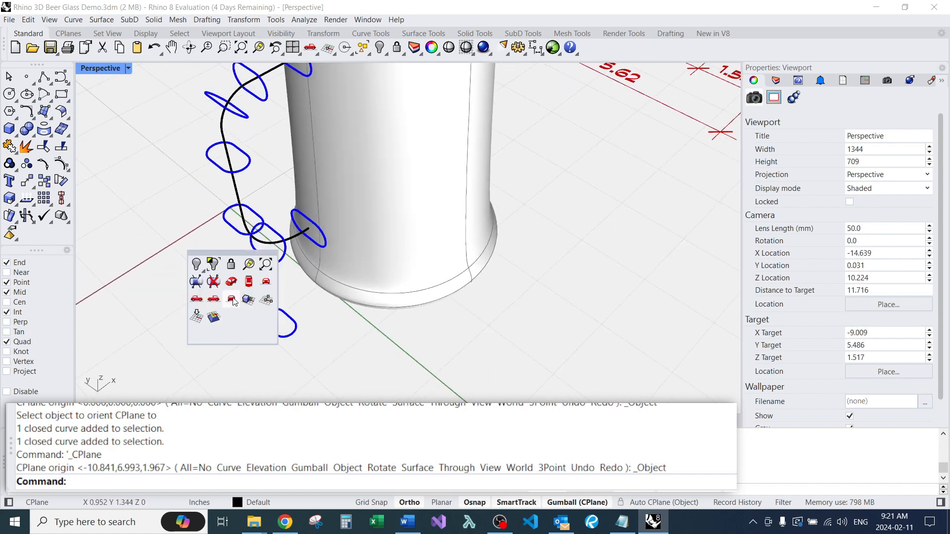
pyautogui.click(200, 304)
pyautogui.scroll(-4, 258, 292)
pyautogui.scroll(4, 295, 272)
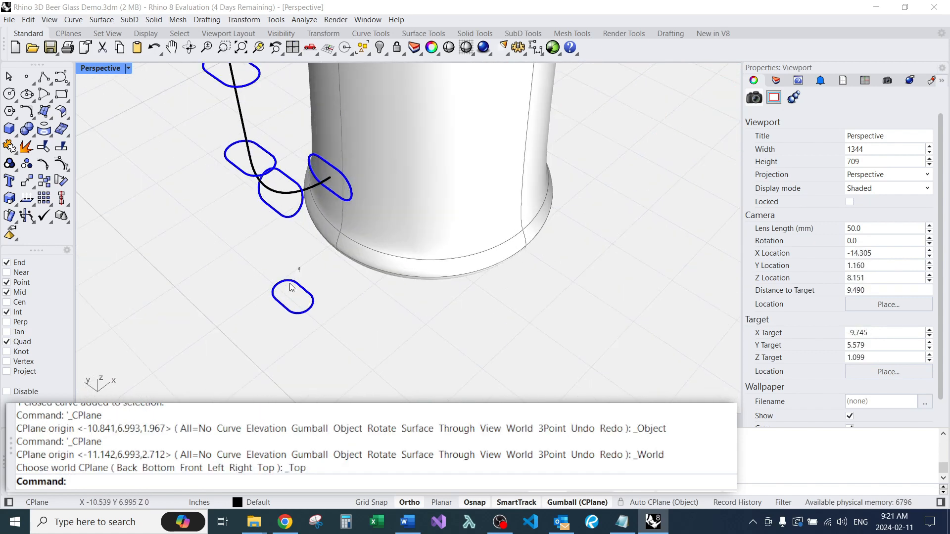
pyautogui.click(278, 302)
pyautogui.write('E')
pyautogui.press('Return')
# Step: Start a Loft through the seven rounded profiles along the handle curve, picking them in order from bottom to top
pyautogui.scroll(-4, 278, 305)
pyautogui.moveTo(300, 307); pyautogui.dragTo(295, 236, button='right')
pyautogui.scroll(-6, 295, 237)
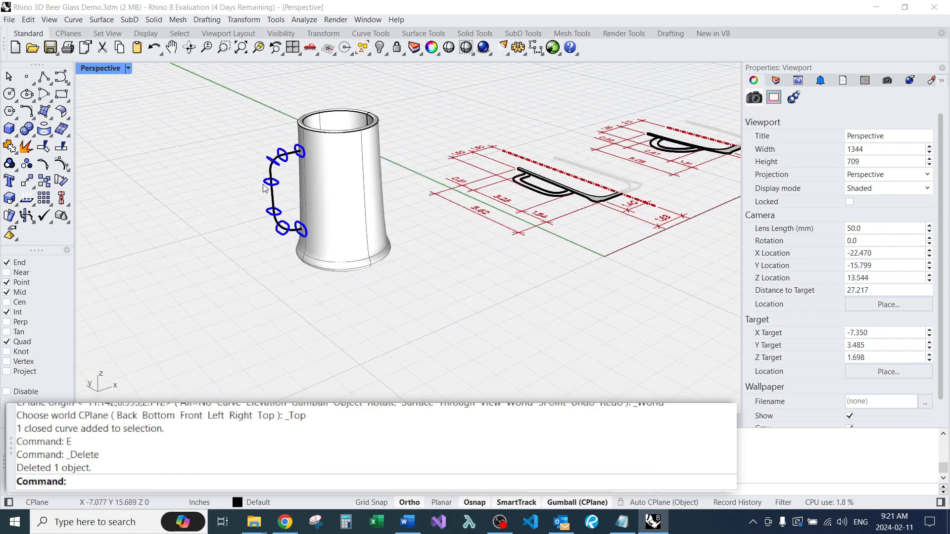
pyautogui.scroll(4, 262, 188)
pyautogui.write('Lo')
pyautogui.press('Return')
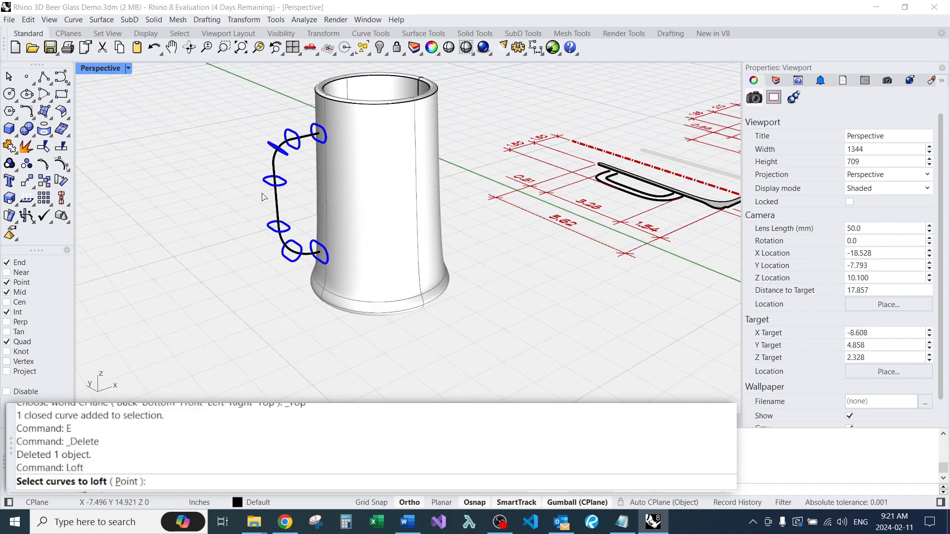
pyautogui.scroll(3, 279, 179)
pyautogui.click(331, 278)
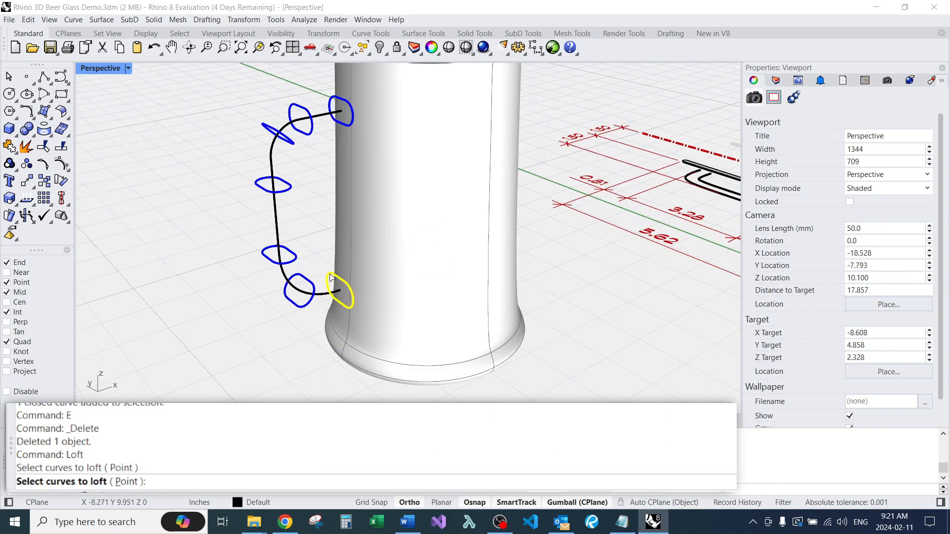
pyautogui.click(302, 277)
pyautogui.click(296, 256)
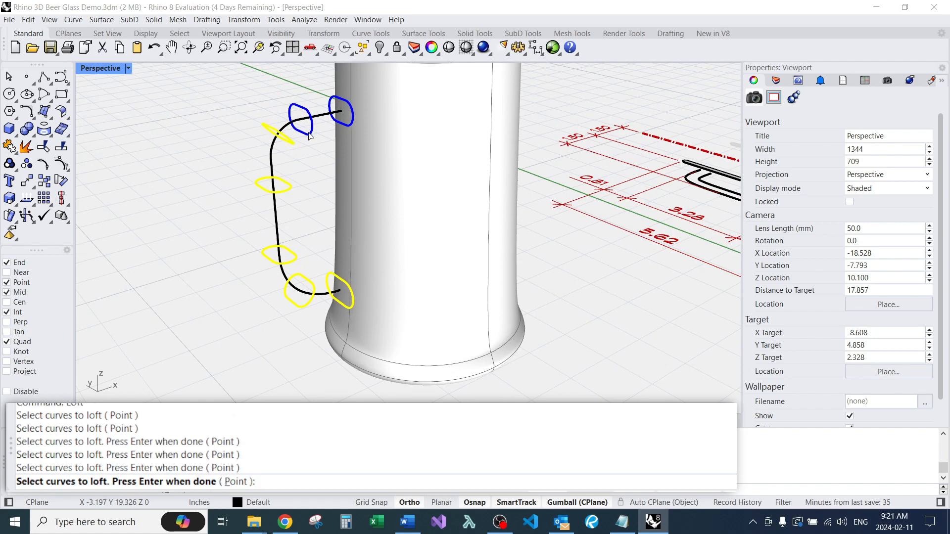
pyautogui.press('Return')
# Step: Align the profiles' loft seams by moving the lowest profile's seam point to match its neighbours, and accept the seams
pyautogui.moveTo(313, 151); pyautogui.dragTo(553, 212, button='right')
pyautogui.scroll(6, 435, 378)
pyautogui.moveTo(448, 377); pyautogui.dragTo(361, 239, button='right')
pyautogui.scroll(-12, 361, 239)
pyautogui.moveTo(361, 178); pyautogui.dragTo(395, 233, button='right')
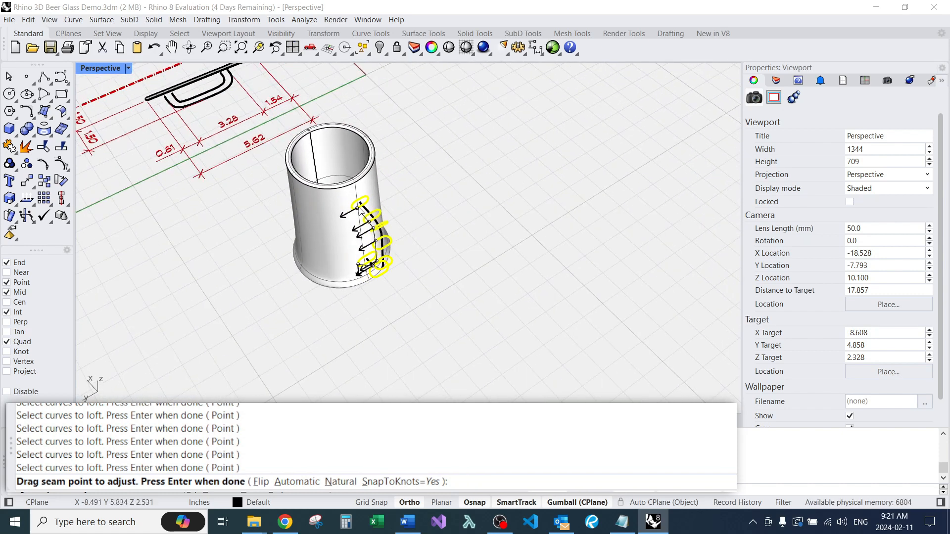
pyautogui.scroll(10, 359, 212)
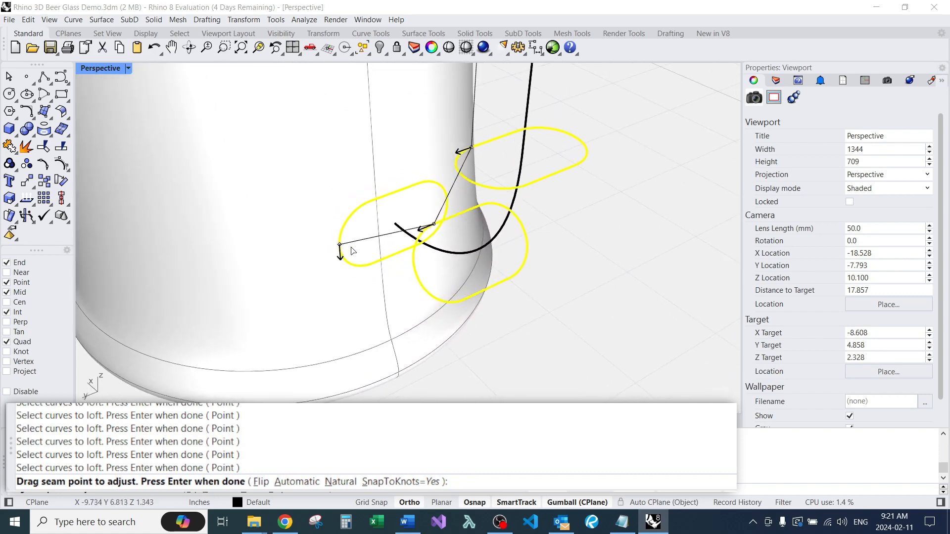
pyautogui.scroll(2, 337, 249)
pyautogui.moveTo(340, 231); pyautogui.dragTo(360, 270, button='right')
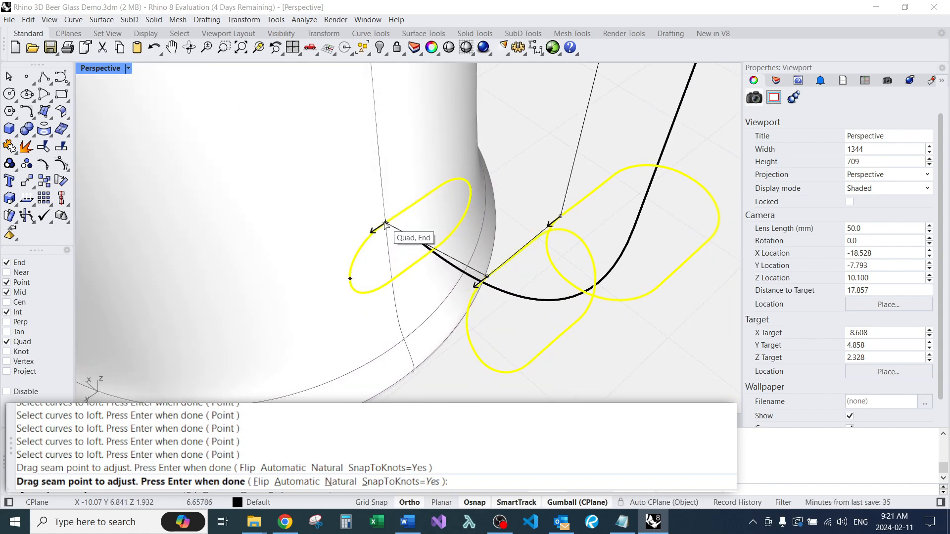
pyautogui.scroll(-4, 388, 279)
pyautogui.moveTo(388, 280); pyautogui.dragTo(277, 246, button='right')
pyautogui.press('Return')
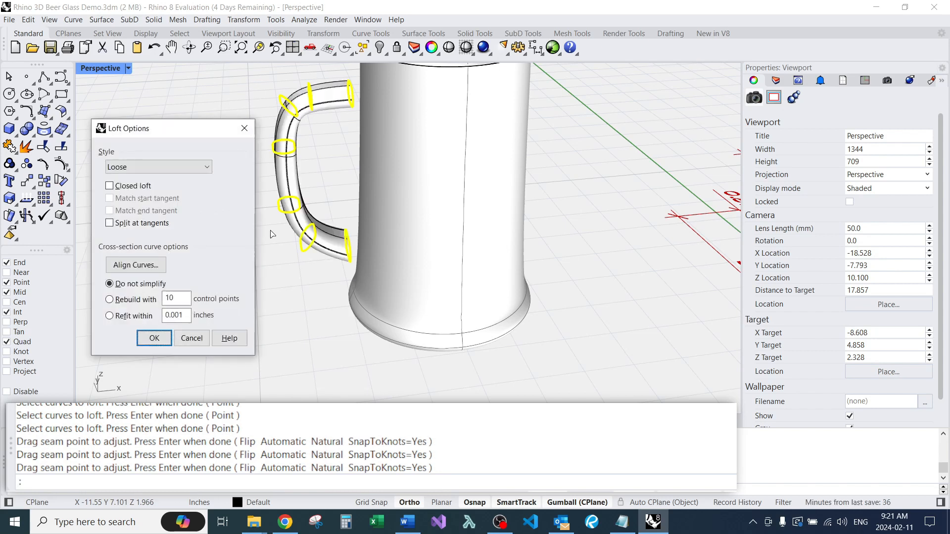
# Step: Try the Normal loft style and examine the handle's upper bend and open end from several angles
pyautogui.click(166, 161)
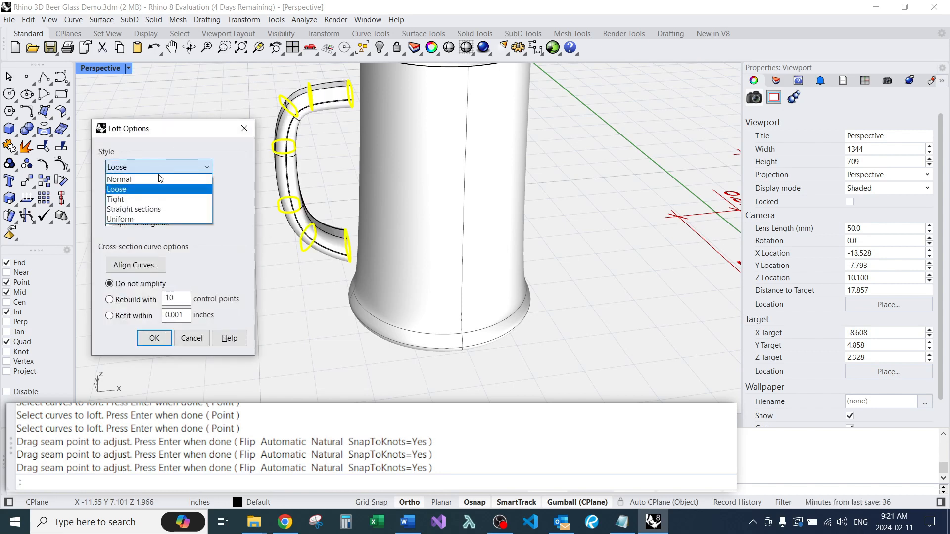
pyautogui.click(157, 179)
pyautogui.scroll(6, 366, 121)
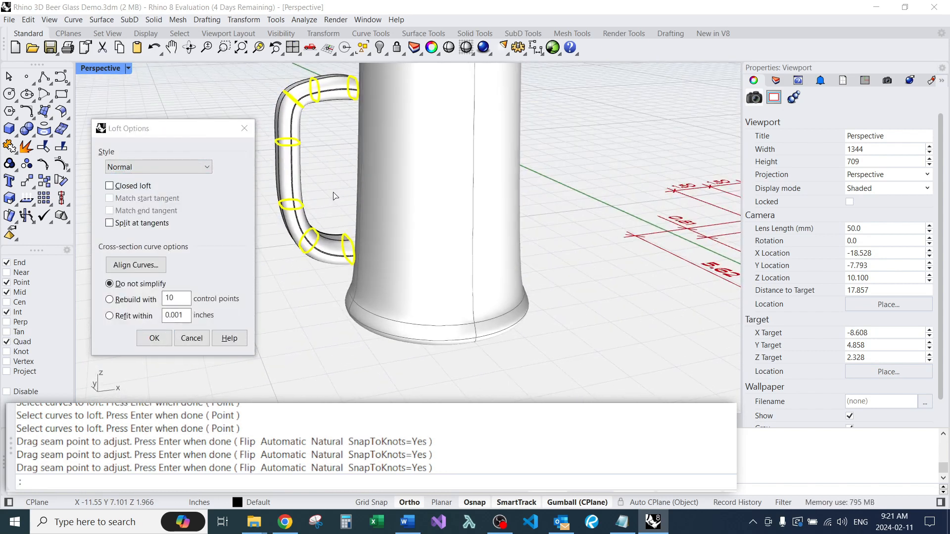
pyautogui.scroll(-5, 366, 121)
pyautogui.scroll(3, 437, 128)
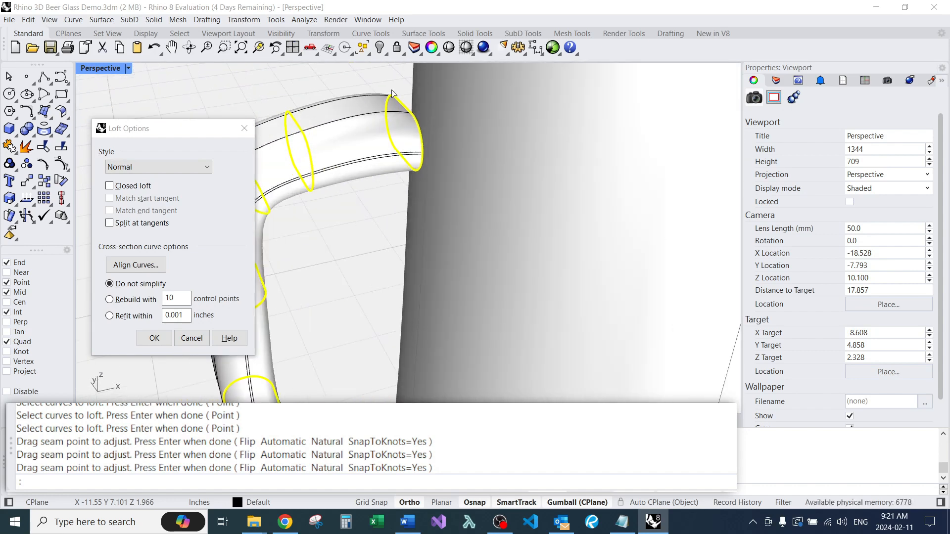
pyautogui.scroll(-4, 377, 138)
pyautogui.scroll(5, 326, 114)
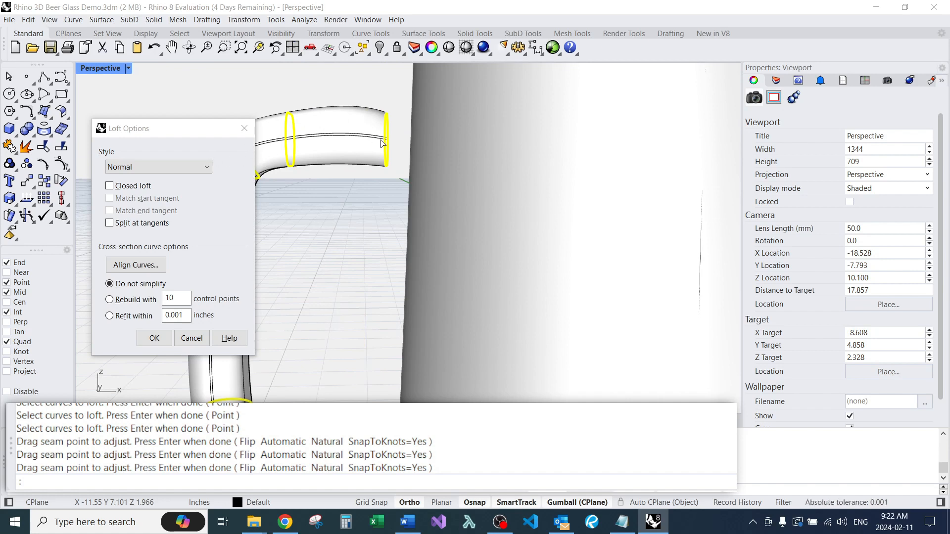
pyautogui.scroll(-4, 383, 144)
pyautogui.scroll(4, 420, 178)
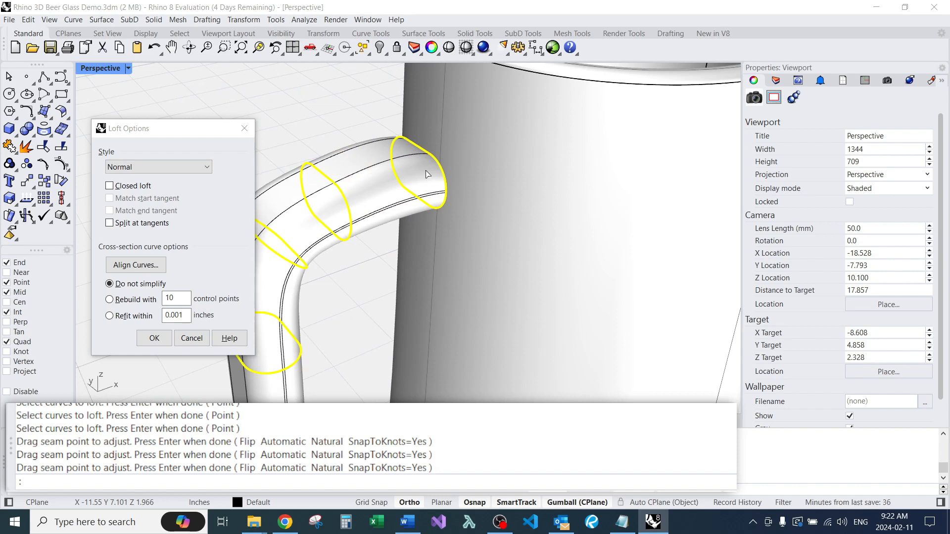
pyautogui.scroll(-4, 420, 175)
pyautogui.scroll(5, 375, 128)
pyautogui.scroll(1, 374, 128)
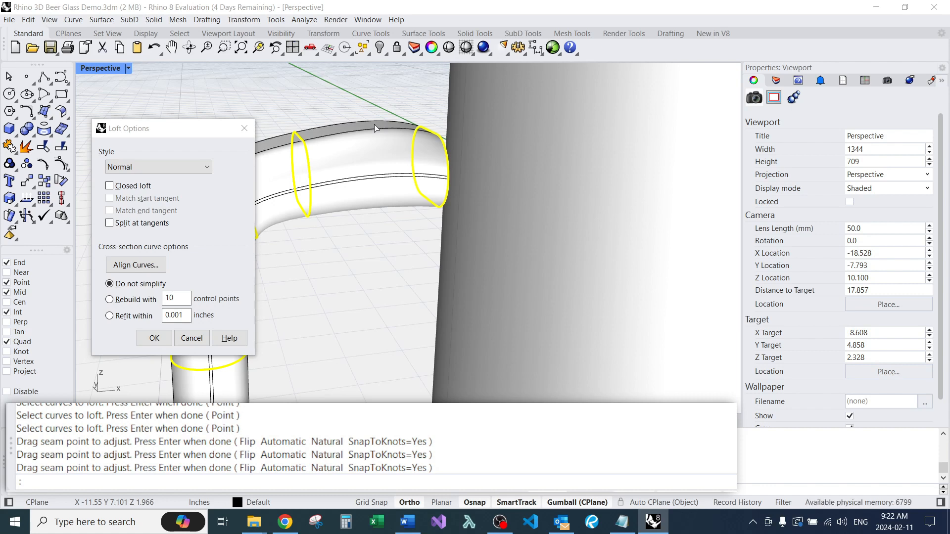
pyautogui.scroll(-4, 374, 128)
pyautogui.moveTo(396, 165); pyautogui.dragTo(415, 157, button='right')
pyautogui.scroll(-2, 440, 183)
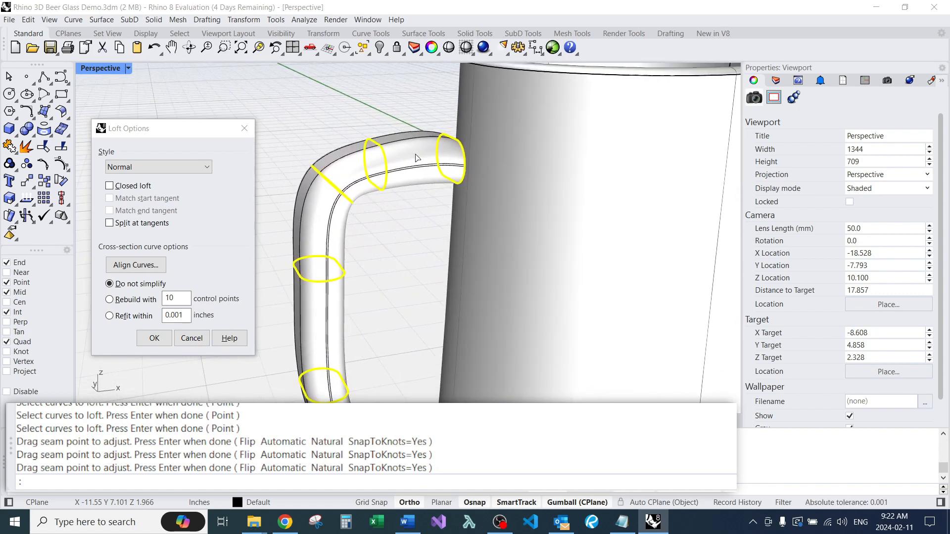
# Step: Set the loft style to Loose and create the handle surface
pyautogui.click(212, 167)
pyautogui.click(173, 188)
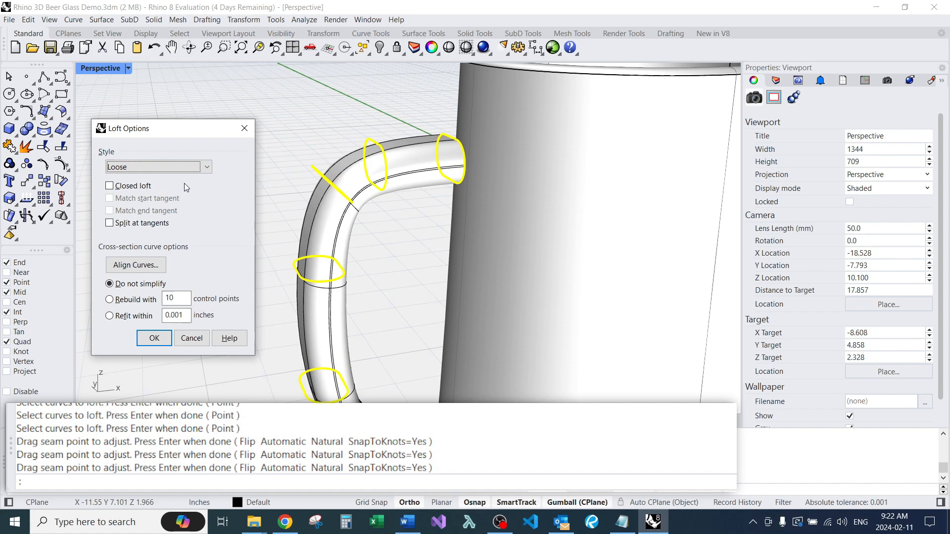
pyautogui.scroll(-5, 327, 148)
pyautogui.moveTo(346, 198); pyautogui.dragTo(361, 219, button='right')
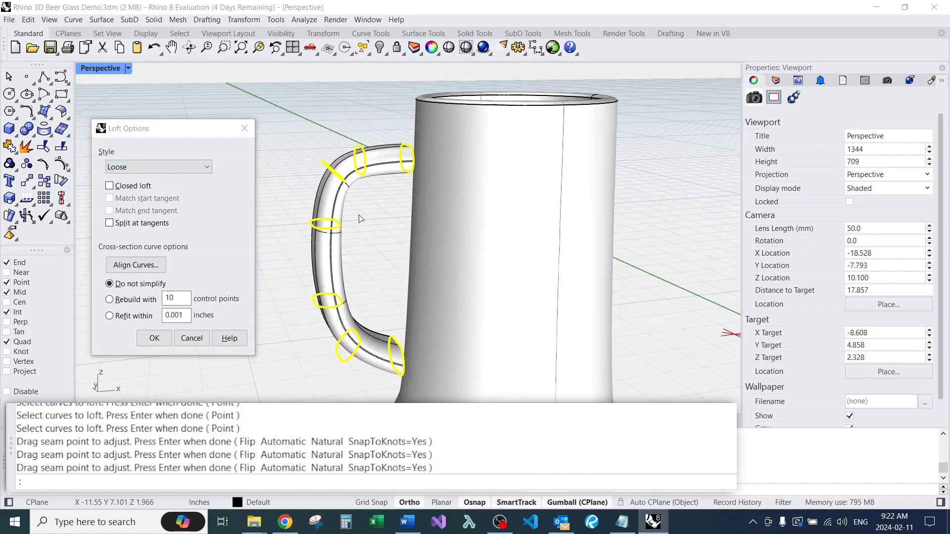
pyautogui.click(154, 338)
# Step: Delete the five intermediate profiles between the handle's two ends
pyautogui.moveTo(185, 322); pyautogui.dragTo(268, 177, button='right')
pyautogui.moveTo(252, 147); pyautogui.dragTo(348, 324)
pyautogui.write('e')
pyautogui.press('Return')
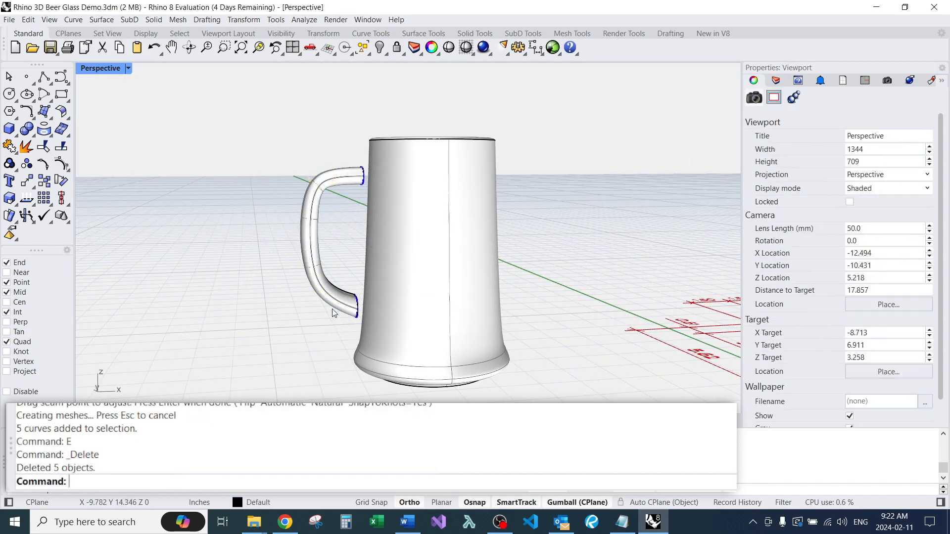
# Step: Delete the profile curve at the handle's upper end
pyautogui.moveTo(331, 309); pyautogui.dragTo(275, 376, button='right')
pyautogui.scroll(10, 346, 177)
pyautogui.moveTo(347, 179); pyautogui.dragTo(337, 209, button='right')
pyautogui.scroll(6, 373, 181)
pyautogui.click(377, 168)
pyautogui.click(378, 168)
pyautogui.write('e')
pyautogui.press('Return')
# Step: Try to copy the handle's upper end edge in place, and undo both the copy and the upper profile's deletion
pyautogui.keyDown('ctrl'); pyautogui.keyDown('shift'); pyautogui.click(374, 170); pyautogui.keyUp('shift'); pyautogui.keyUp('ctrl')
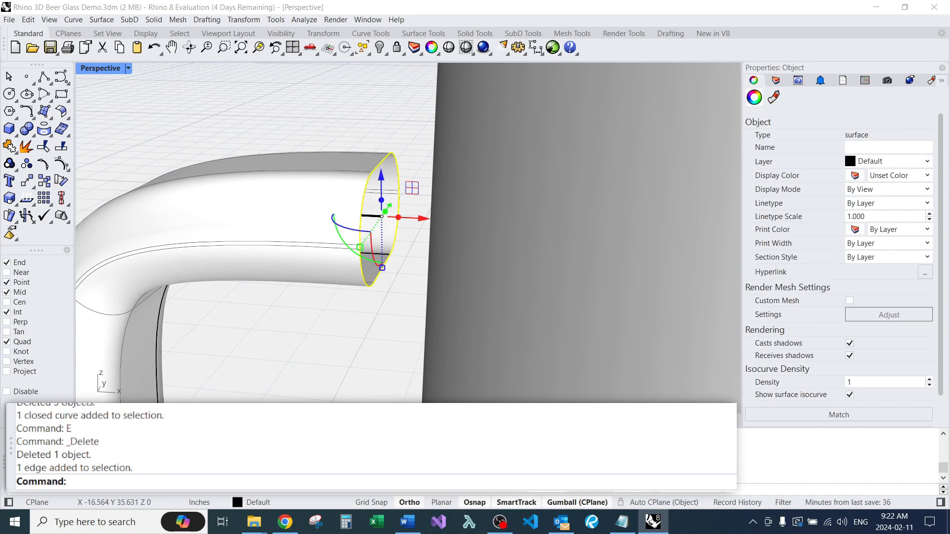
pyautogui.write('c')
pyautogui.press('Return')
pyautogui.write('i')
pyautogui.press('Return')
pyautogui.moveTo(349, 108); pyautogui.dragTo(267, 118, button='right')
pyautogui.hotkey('ctrl', 'z')
pyautogui.hotkey('ctrl', 'z')
pyautogui.press('Escape')
# Step: Enlarge the profile at the handle's upper end with the gumball, finishing with a scale factor of 1.125
pyautogui.scroll(-6, 350, 103)
pyautogui.scroll(6, 349, 103)
pyautogui.scroll(-8, 349, 99)
pyautogui.moveTo(349, 102); pyautogui.dragTo(370, 109, button='right')
pyautogui.scroll(-6, 409, 142)
pyautogui.scroll(4, 405, 133)
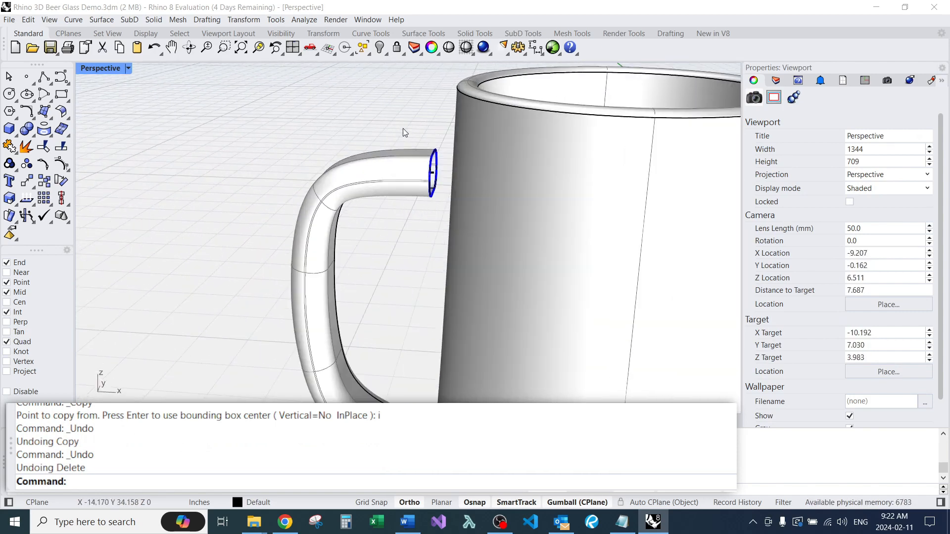
pyautogui.moveTo(448, 207); pyautogui.dragTo(447, 206)
pyautogui.moveTo(447, 206); pyautogui.dragTo(479, 184, button='right')
pyautogui.scroll(2, 475, 183)
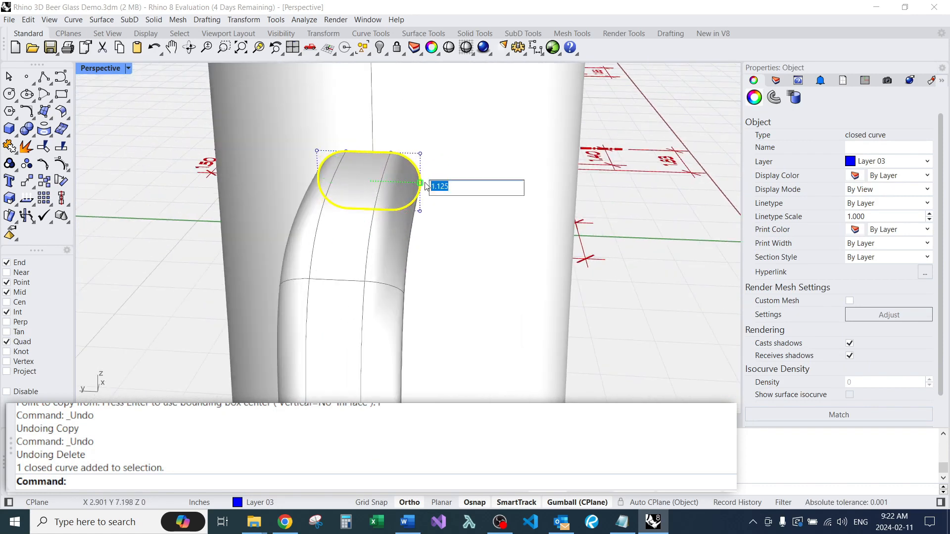
pyautogui.press('Return')
pyautogui.moveTo(445, 180); pyautogui.dragTo(478, 199, button='right')
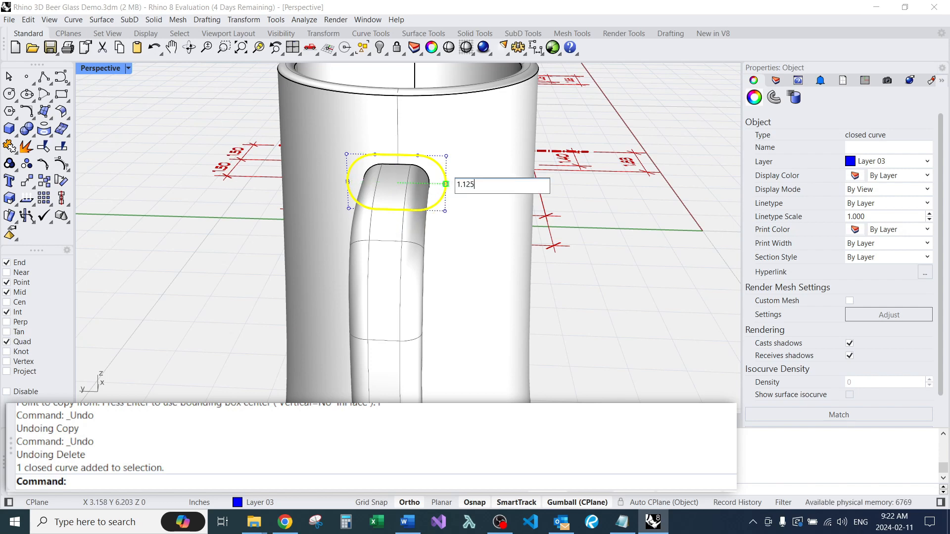
pyautogui.press('Return')
pyautogui.moveTo(495, 188)
pyautogui.mouseDown(button='right')
pyautogui.moveTo(507, 178)
pyautogui.moveTo(506, 193)
pyautogui.mouseUp(button='right')
# Step: Pull the enlarged upper profile onto the glass body
pyautogui.press('Escape')
pyautogui.write('ull')
pyautogui.press('Return')
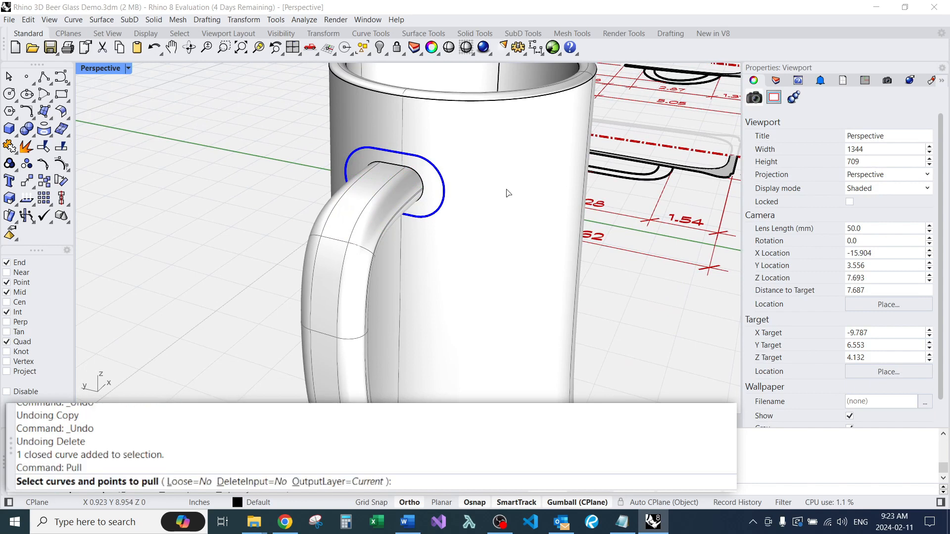
pyautogui.click(440, 171)
pyautogui.press('Return')
pyautogui.click(474, 154)
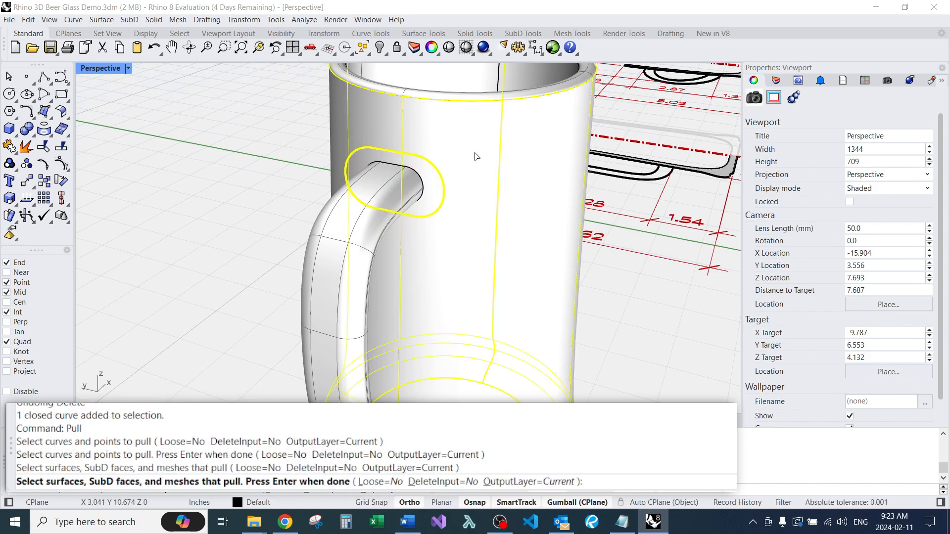
pyautogui.press('Return')
pyautogui.press('Escape')
# Step: Delete the flat upper profile, and undo both that deletion and the pull onto the glass
pyautogui.scroll(2, 434, 161)
pyautogui.click(429, 160)
pyautogui.write('E')
pyautogui.press('Return')
pyautogui.moveTo(467, 154)
pyautogui.mouseDown(button='right')
pyautogui.moveTo(442, 197)
pyautogui.moveTo(468, 140)
pyautogui.mouseUp(button='right')
pyautogui.hotkey('ctrl', 'z')
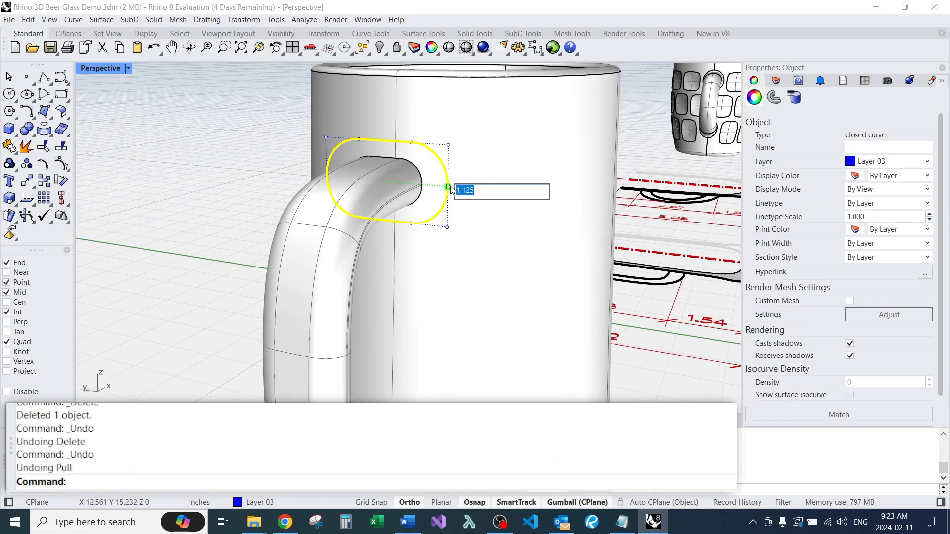
# Step: Enlarge the upper profile further with the gumball and pull it onto the glass body
pyautogui.press('Return')
pyautogui.moveTo(524, 201); pyautogui.dragTo(473, 208, button='right')
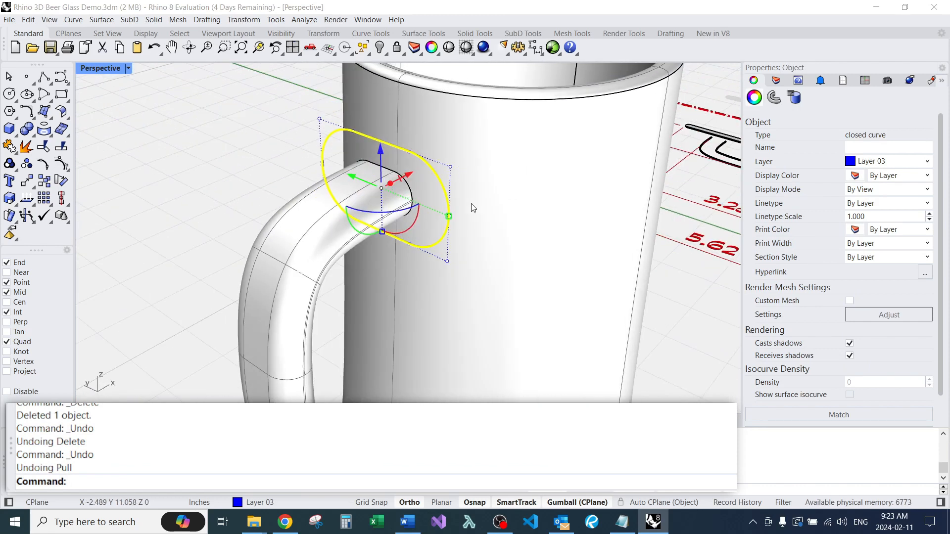
pyautogui.press('Return')
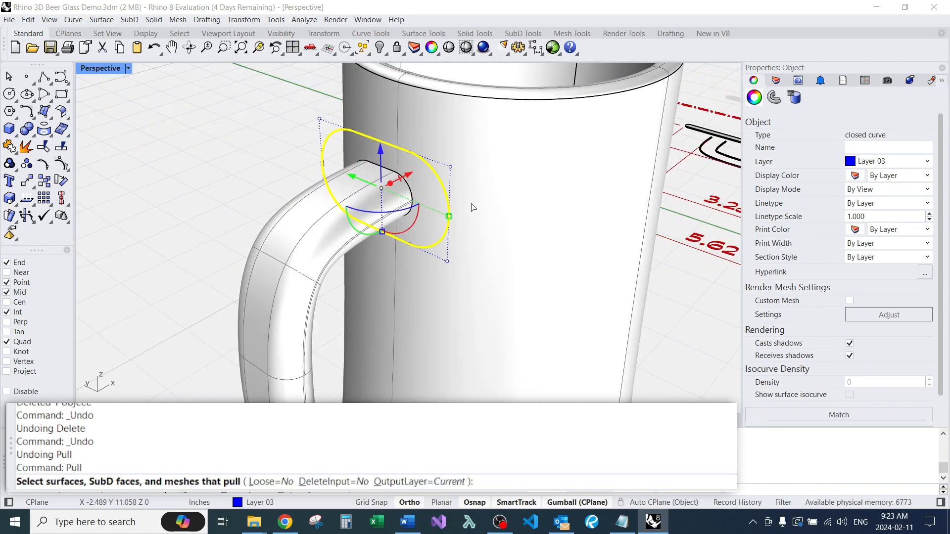
pyautogui.click(513, 169)
pyautogui.press('Return')
# Step: Delete the flat profile at the handle's upper end and the open curve running through the handle
pyautogui.click(378, 139)
pyautogui.write('e')
pyautogui.press('Return')
pyautogui.moveTo(378, 134); pyautogui.dragTo(287, 143, button='right')
pyautogui.scroll(6, 397, 183)
pyautogui.click(379, 166)
pyautogui.write('e')
pyautogui.press('Return')
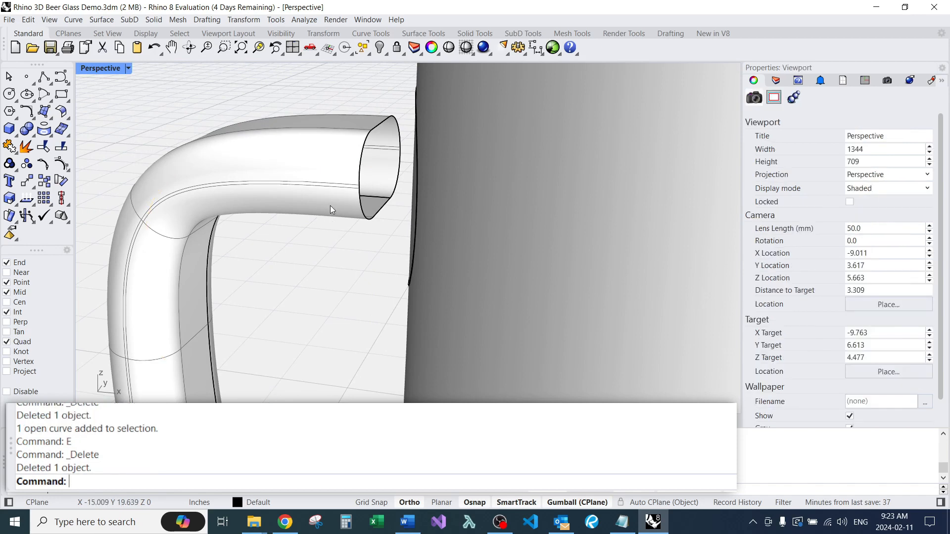
# Step: Enlarge the profile at the handle's lower end with the gumball
pyautogui.scroll(-6, 330, 206)
pyautogui.moveTo(390, 220); pyautogui.dragTo(411, 238, button='right')
pyautogui.scroll(6, 301, 312)
pyautogui.moveTo(290, 316); pyautogui.dragTo(311, 296, button='right')
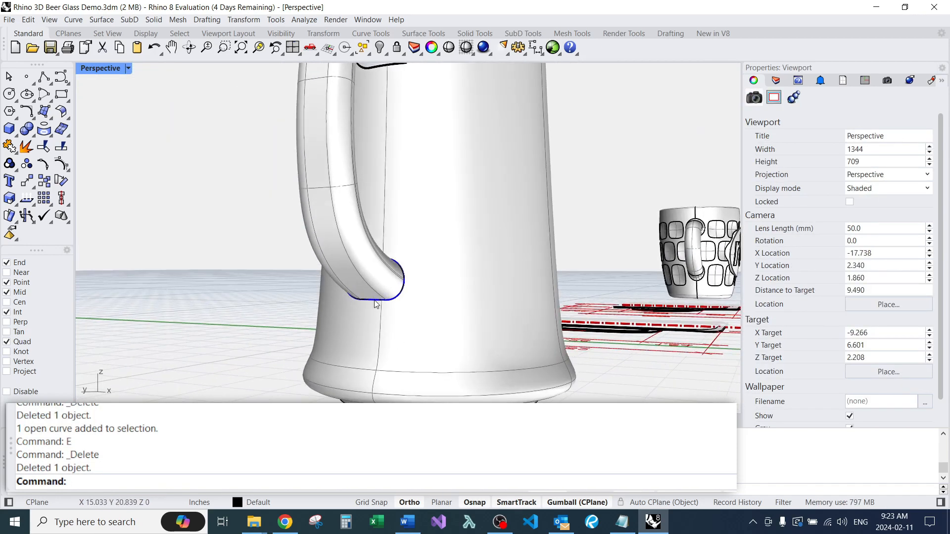
pyautogui.click(380, 301)
pyautogui.click(414, 333)
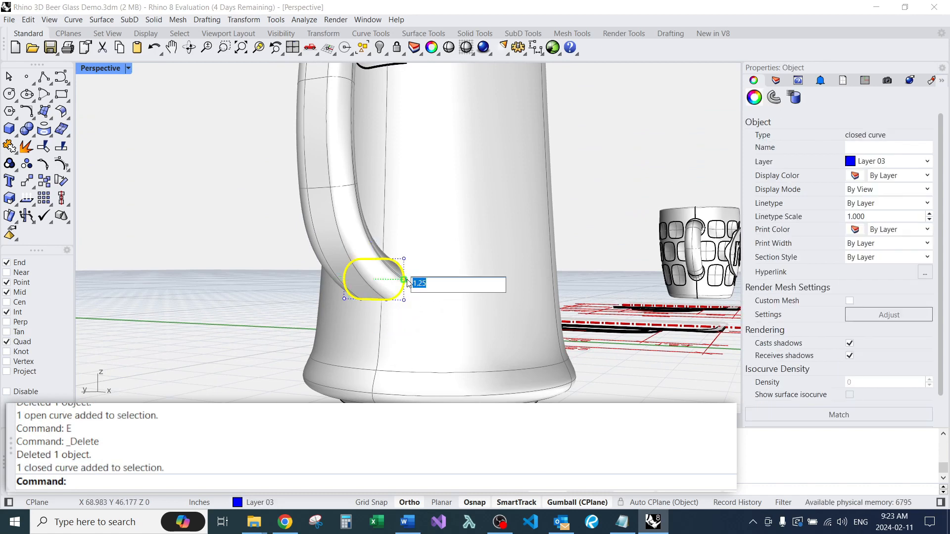
pyautogui.press('Return')
pyautogui.moveTo(405, 277); pyautogui.dragTo(452, 256, button='right')
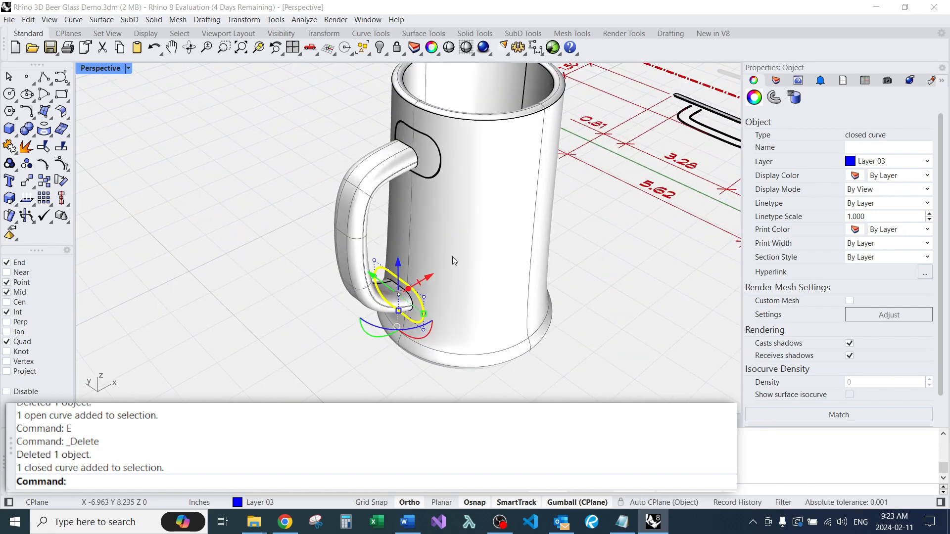
# Step: Pull the enlarged lower profile onto the glass body and delete the flat profile
pyautogui.scroll(3, 428, 286)
pyautogui.write('Pull')
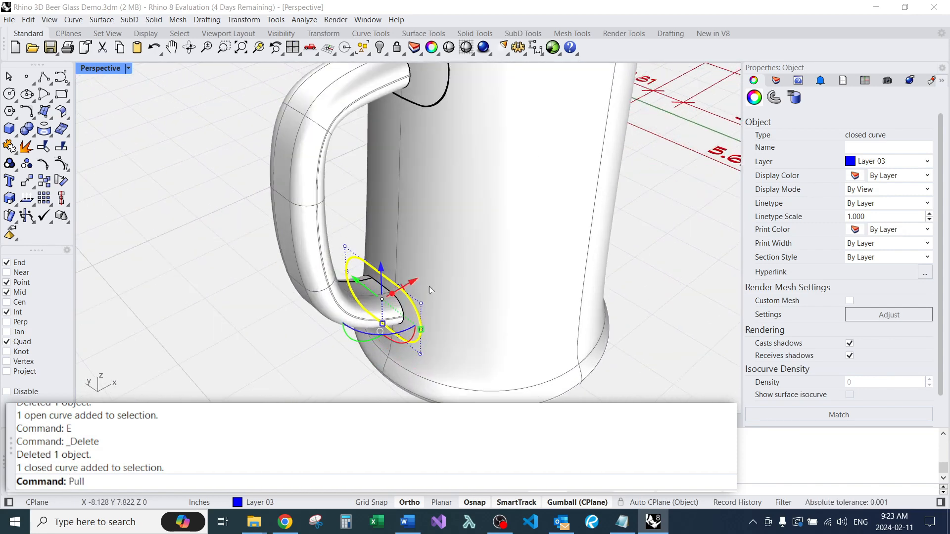
pyautogui.press('Return')
pyautogui.click(483, 223)
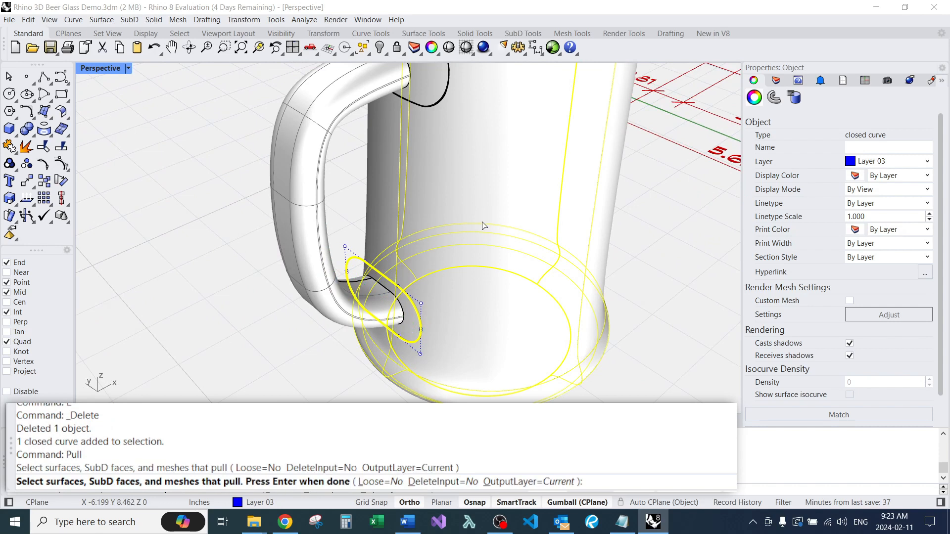
pyautogui.press('Return')
pyautogui.scroll(3, 361, 267)
pyautogui.click(360, 267)
pyautogui.press('Delete')
pyautogui.click(404, 238)
pyautogui.click(391, 240)
pyautogui.click(421, 270)
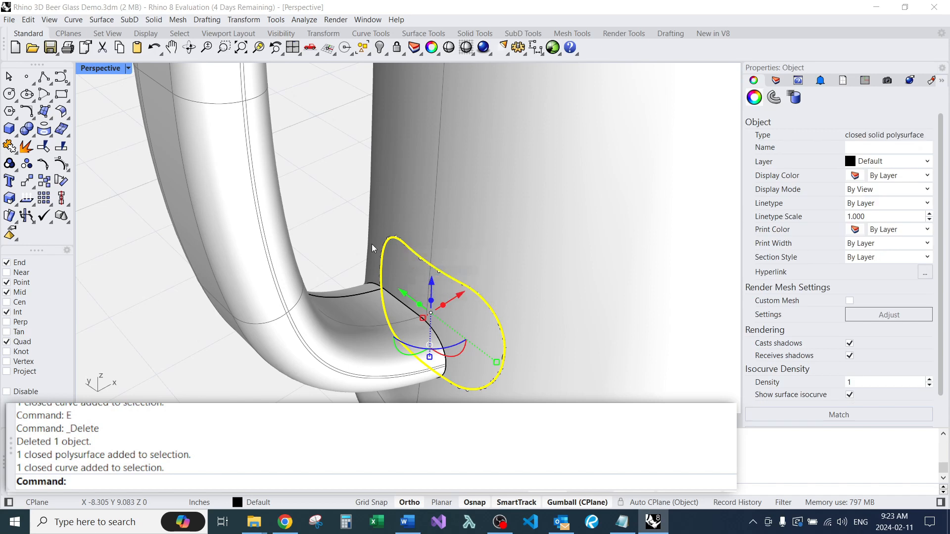
pyautogui.scroll(-4, 381, 174)
pyautogui.moveTo(470, 331); pyautogui.dragTo(478, 290, button='right')
pyautogui.scroll(10, 477, 290)
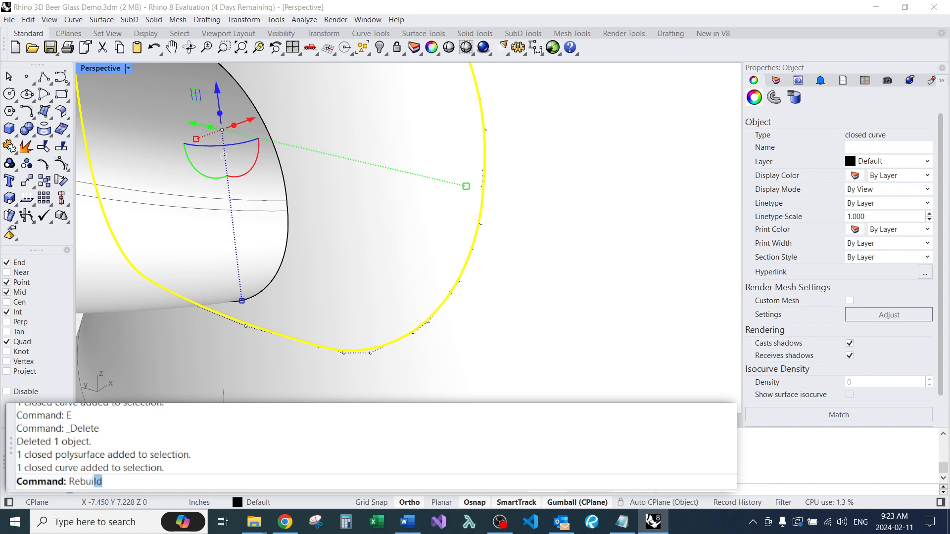
pyautogui.press('Return')
pyautogui.scroll(-3, 476, 276)
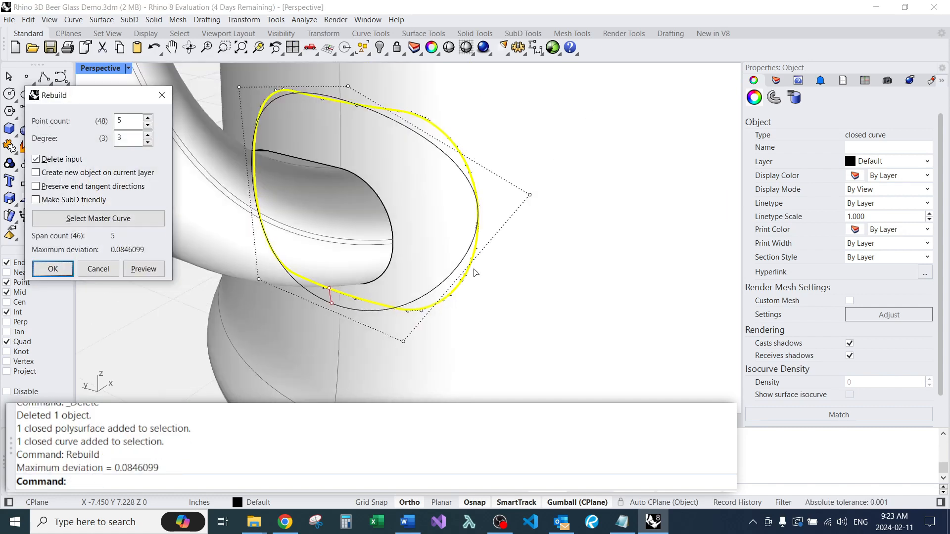
pyautogui.moveTo(498, 275); pyautogui.dragTo(443, 250, button='right')
pyautogui.scroll(3, 455, 209)
pyautogui.press('Escape')
# Step: Examine the two pulled profile curves on the glass body around the handle's ends
pyautogui.scroll(-8, 403, 244)
pyautogui.scroll(-4, 442, 249)
pyautogui.scroll(6, 454, 141)
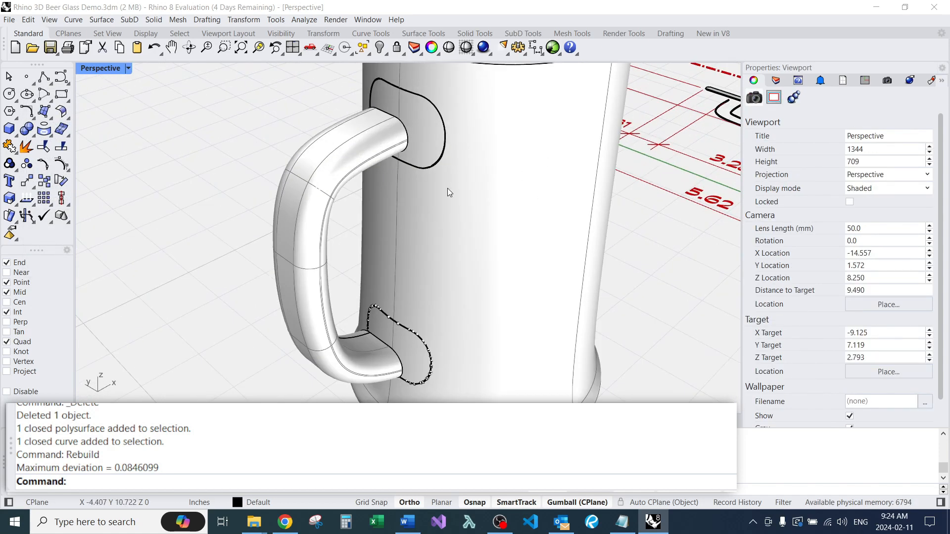
pyautogui.moveTo(447, 138); pyautogui.dragTo(399, 150, button='right')
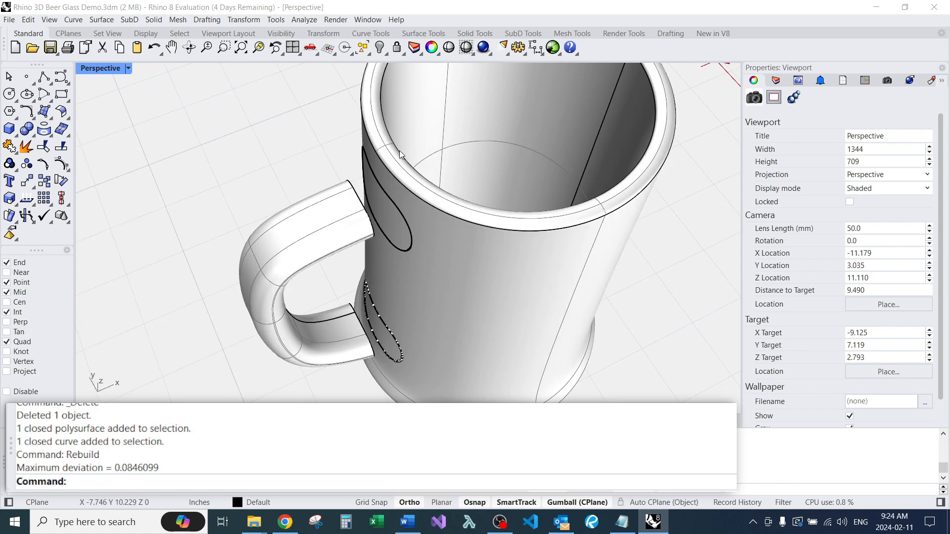
pyautogui.scroll(2, 399, 150)
pyautogui.moveTo(443, 248); pyautogui.dragTo(444, 186, button='right')
pyautogui.scroll(-3, 444, 186)
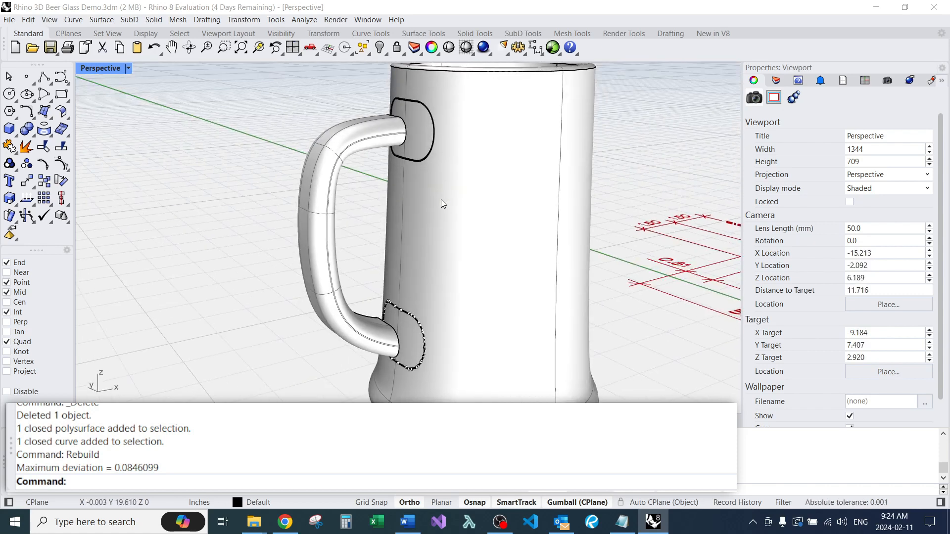
pyautogui.press('Escape')
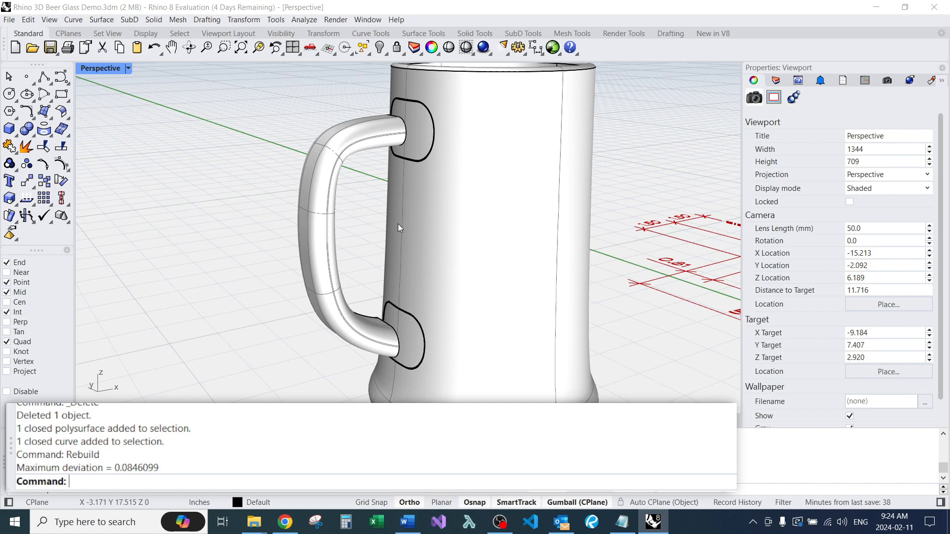
pyautogui.moveTo(420, 209); pyautogui.dragTo(435, 190, button='right')
pyautogui.scroll(-4, 459, 192)
pyautogui.scroll(5, 450, 208)
pyautogui.scroll(3, 442, 173)
pyautogui.scroll(-4, 456, 154)
pyautogui.scroll(5, 469, 273)
pyautogui.scroll(-4, 482, 237)
pyautogui.moveTo(473, 222); pyautogui.dragTo(447, 290, button='right')
pyautogui.scroll(4, 437, 101)
pyautogui.scroll(-4, 437, 111)
pyautogui.moveTo(436, 112); pyautogui.dragTo(464, 158, button='right')
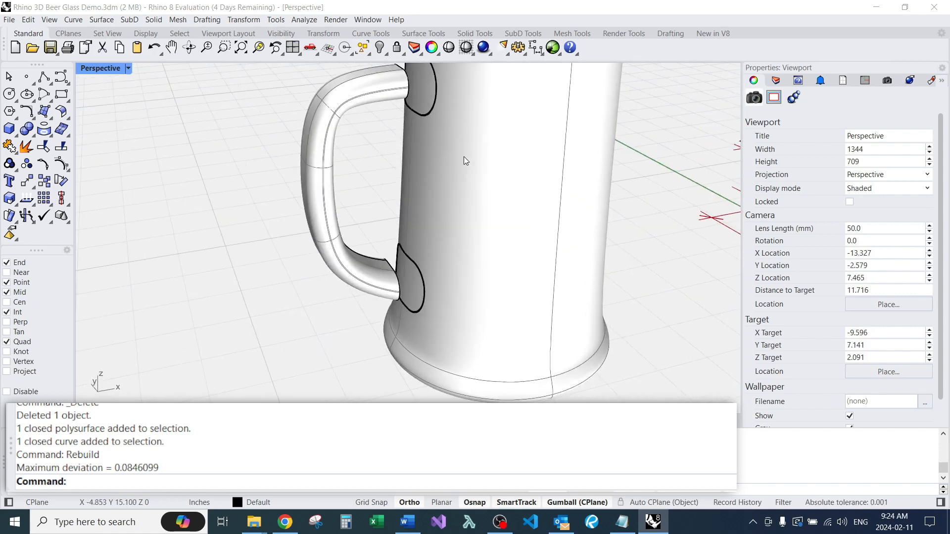
# Step: Split the glass body using the upper and lower pulled profile curves as cutting objects
pyautogui.scroll(3, 459, 143)
pyautogui.write('split')
pyautogui.press('Return')
pyautogui.click(499, 174)
pyautogui.click(427, 109)
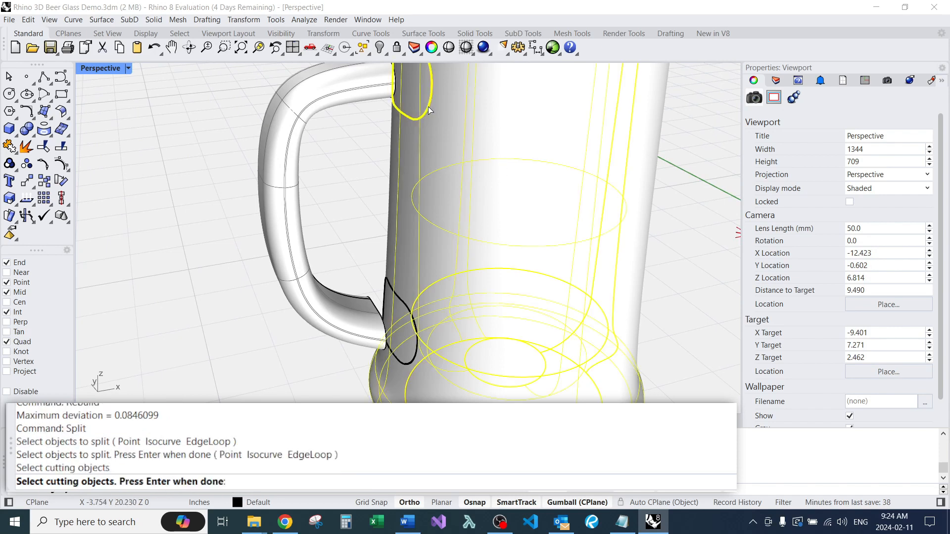
pyautogui.click(402, 301)
pyautogui.press('Return')
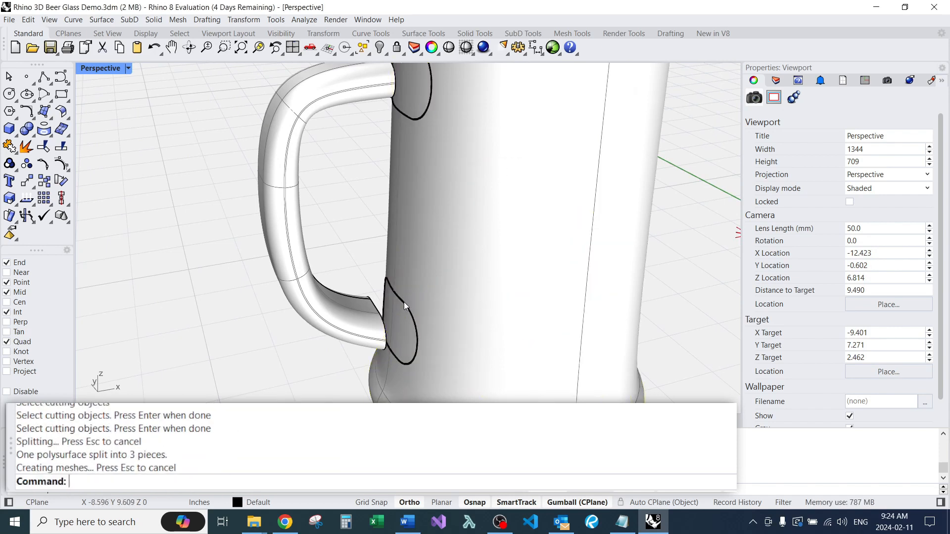
# Step: Delete the two split-off surface patches from the glass wall at the handle's upper and lower ends
pyautogui.click(401, 309)
pyautogui.write('e')
pyautogui.press('Return')
pyautogui.click(416, 99)
pyautogui.write('e')
pyautogui.press('Return')
pyautogui.scroll(-4, 398, 217)
pyautogui.moveTo(399, 210); pyautogui.dragTo(357, 245, button='right')
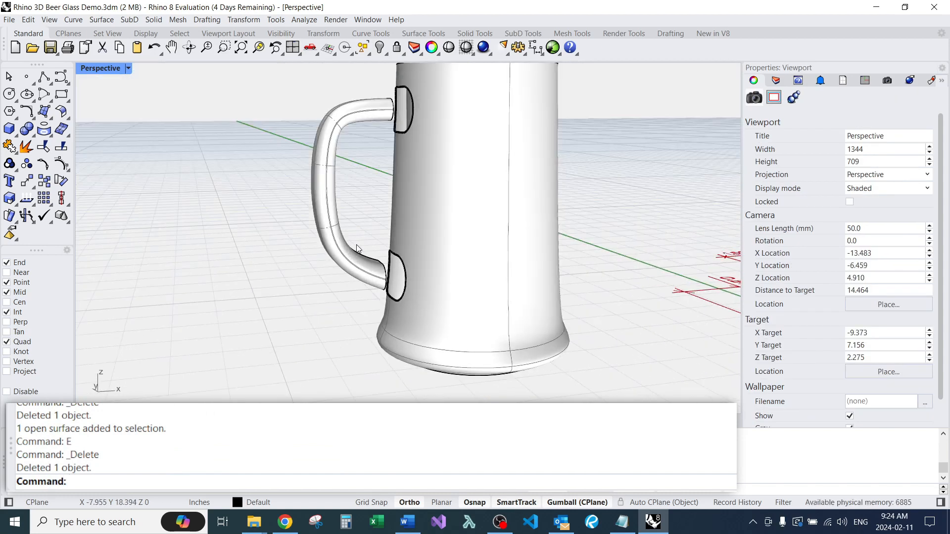
# Step: Delete the leftover cutting curves around the openings in the glass wall
pyautogui.click(392, 286)
pyautogui.press('Escape')
pyautogui.moveTo(392, 216); pyautogui.dragTo(372, 200, button='right')
pyautogui.click(411, 136)
pyautogui.write('e')
pyautogui.press('Return')
# Step: Start a BlendSrf between the handle's upper end edge and the upper opening's edge, accepting the seam points
pyautogui.scroll(-4, 372, 165)
pyautogui.scroll(6, 410, 163)
pyautogui.moveTo(372, 165); pyautogui.dragTo(477, 154, button='right')
pyautogui.scroll(4, 477, 154)
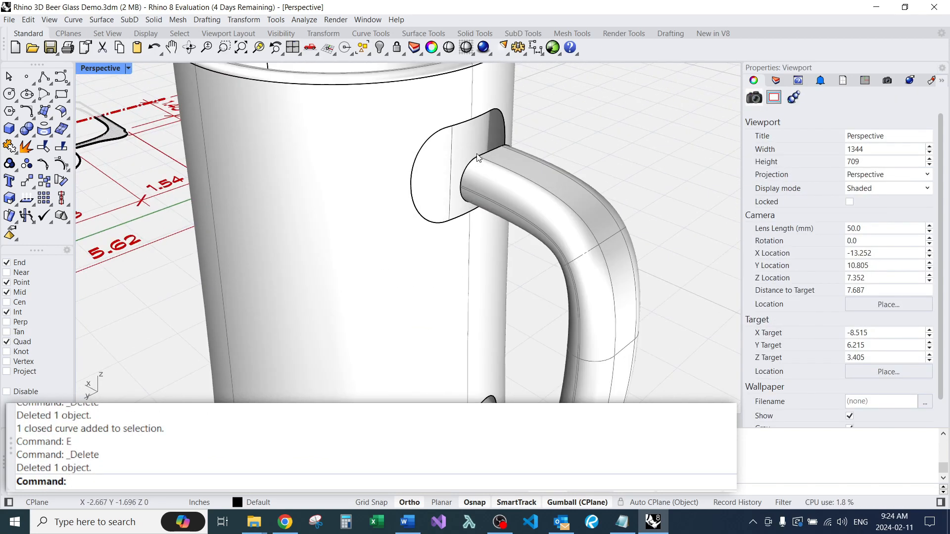
pyautogui.write('BlendSrf')
pyautogui.press('Return')
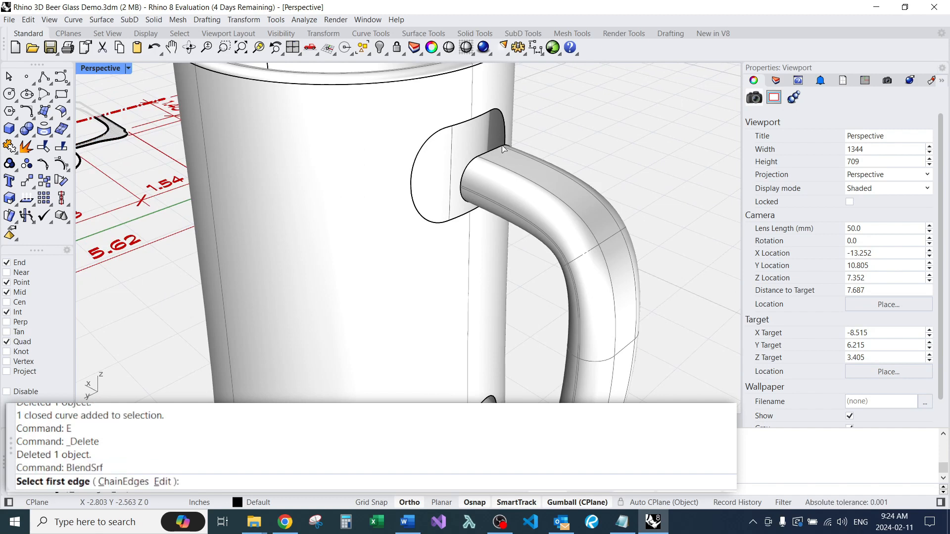
pyautogui.scroll(3, 487, 157)
pyautogui.click(487, 157)
pyautogui.click(437, 101)
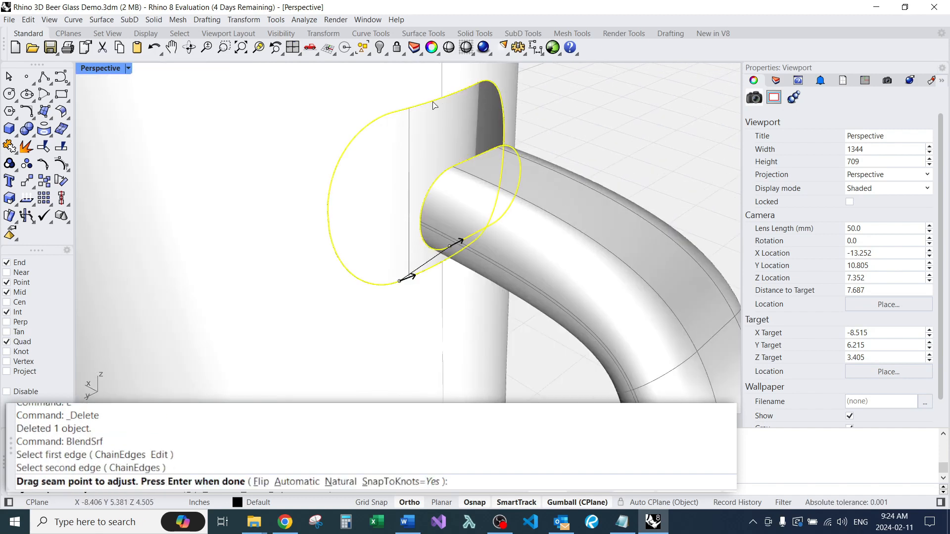
pyautogui.press('Return')
# Step: Adjust the upper blend's bulge values to 0.678 and 0.607 with Tangency at both edges and create the surface
pyautogui.moveTo(446, 142); pyautogui.dragTo(497, 193, button='right')
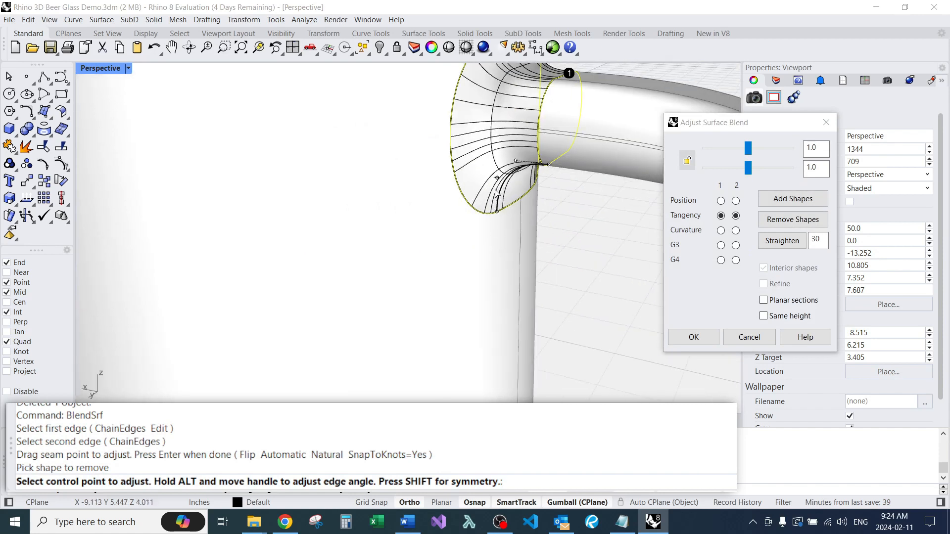
pyautogui.scroll(-3, 498, 117)
pyautogui.scroll(5, 519, 104)
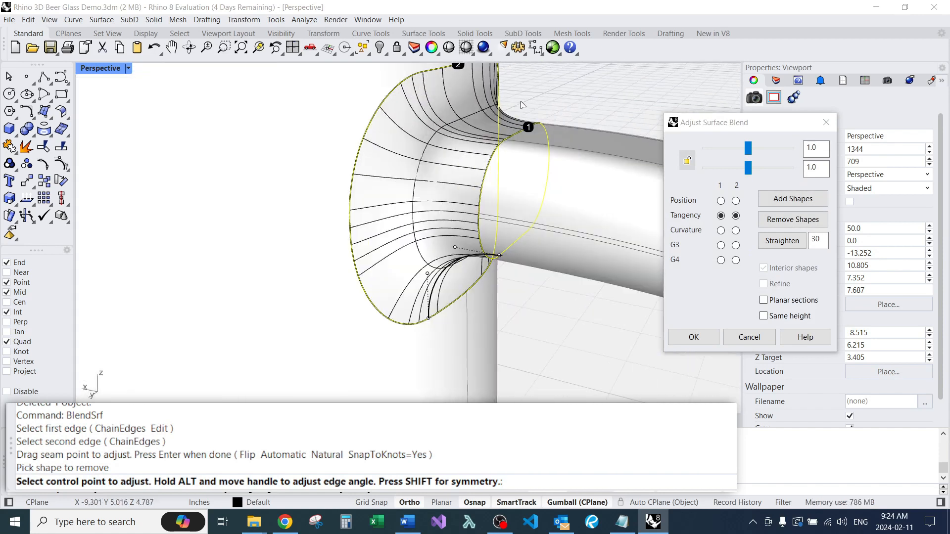
pyautogui.moveTo(749, 145); pyautogui.dragTo(732, 169)
pyautogui.scroll(-3, 494, 196)
pyautogui.moveTo(490, 197); pyautogui.dragTo(361, 169, button='right')
pyautogui.scroll(-5, 418, 217)
pyautogui.scroll(10, 321, 163)
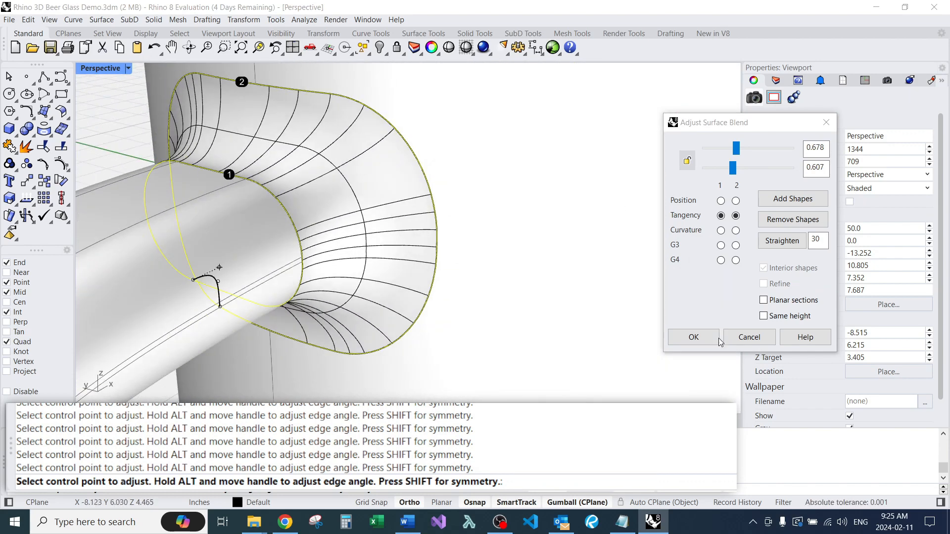
pyautogui.click(691, 337)
# Step: Create a BlendSrf surface between the handle's lower end edge and the lower opening in the glass wall
pyautogui.scroll(-5, 424, 144)
pyautogui.moveTo(424, 144); pyautogui.dragTo(360, 209, button='right')
pyautogui.scroll(4, 379, 300)
pyautogui.moveTo(379, 307); pyautogui.dragTo(409, 285, button='right')
pyautogui.write('Blend')
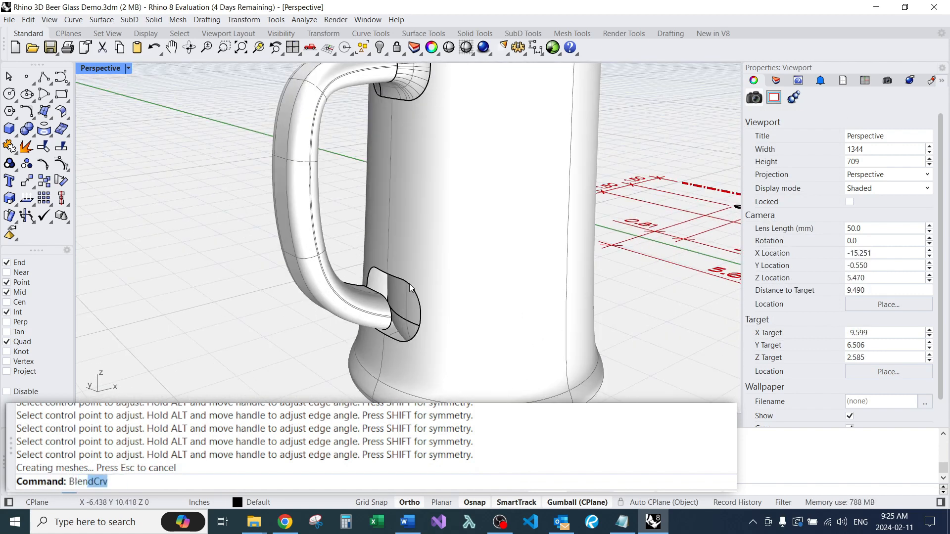
pyautogui.write('Srf')
pyautogui.press('Return')
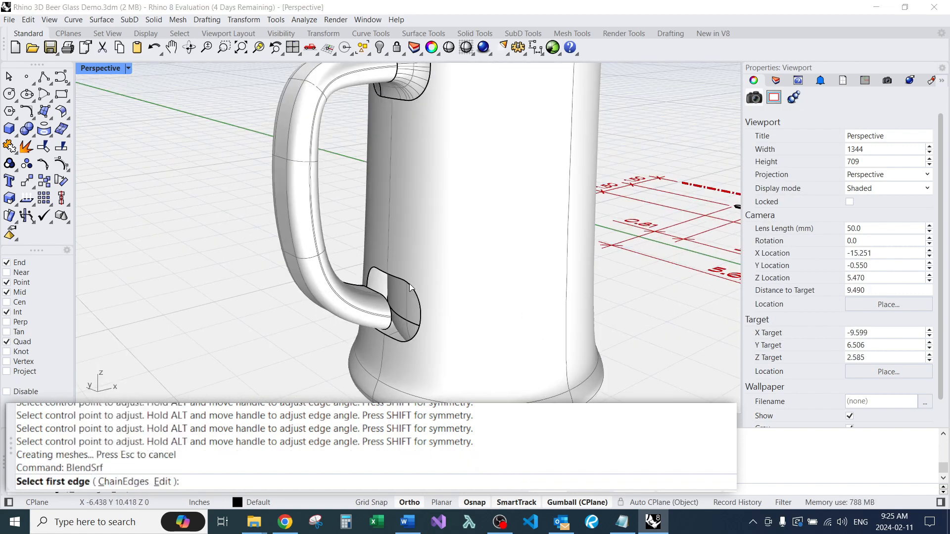
pyautogui.scroll(3, 371, 304)
pyautogui.click(371, 299)
pyautogui.click(375, 272)
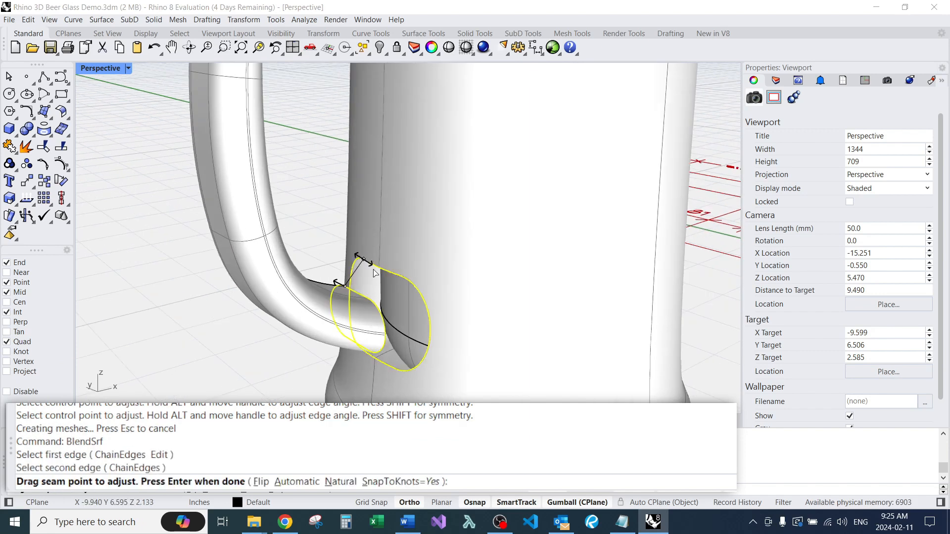
pyautogui.press('Return')
pyautogui.moveTo(387, 212); pyautogui.dragTo(410, 290, button='right')
pyautogui.scroll(10, 410, 290)
pyautogui.scroll(-6, 493, 240)
pyautogui.moveTo(490, 252); pyautogui.dragTo(518, 229, button='right')
pyautogui.click(693, 337)
# Step: Inspect the mug with its blended handle and check the glass body's object type
pyautogui.moveTo(633, 301); pyautogui.dragTo(411, 244, button='right')
pyautogui.scroll(-8, 536, 319)
pyautogui.scroll(8, 456, 273)
pyautogui.click(411, 244)
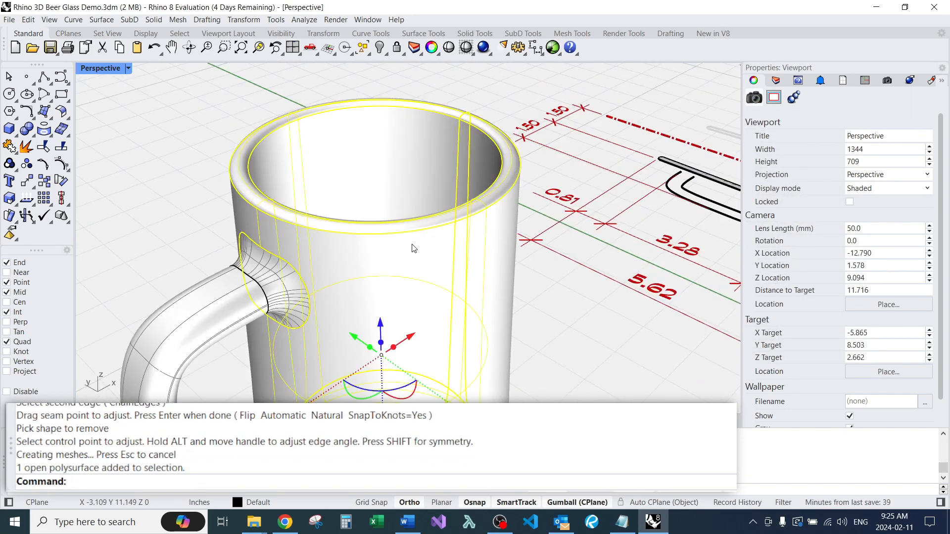
pyautogui.press('Escape')
pyautogui.click(415, 222)
pyautogui.scroll(-6, 414, 223)
pyautogui.press('Escape')
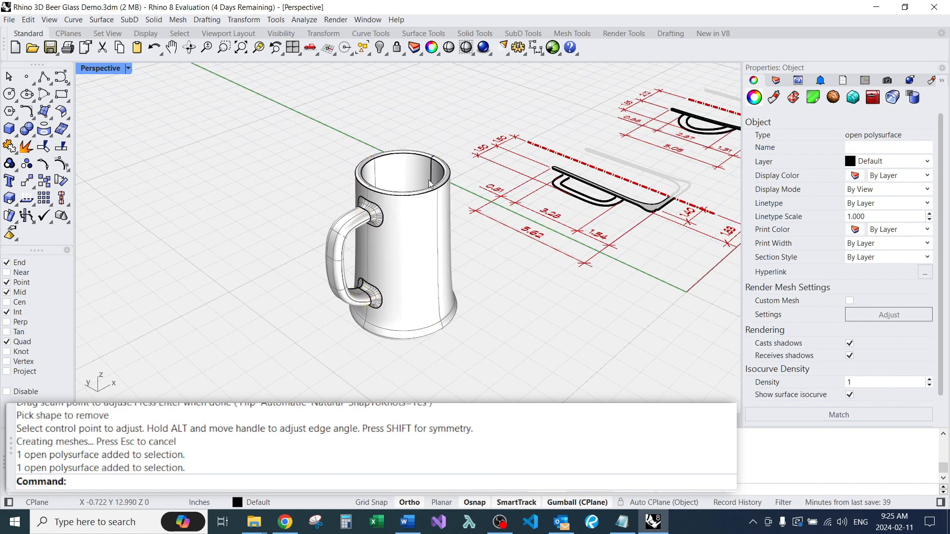
pyautogui.moveTo(415, 219); pyautogui.dragTo(417, 221, button='right')
pyautogui.scroll(4, 404, 219)
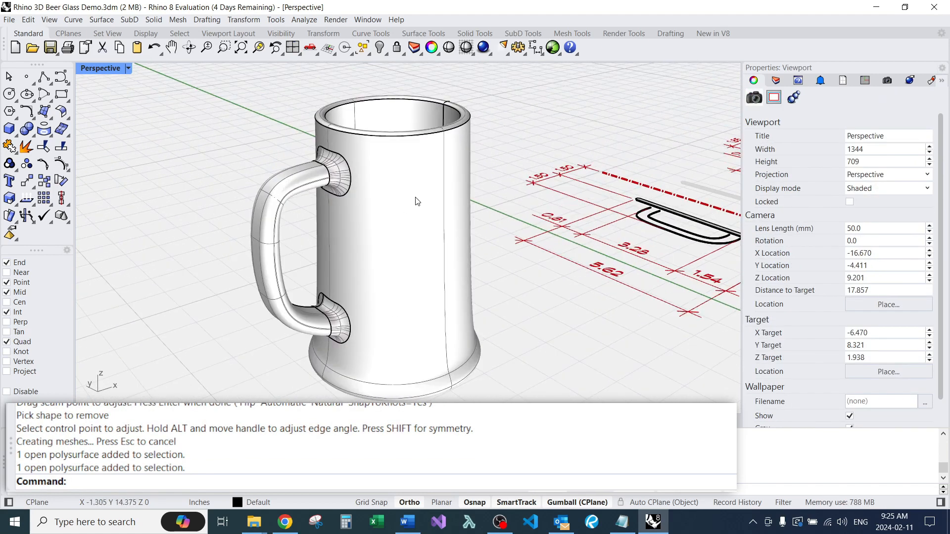
# Step: Join the glass body, the handle and both blend surfaces into one polysurface
pyautogui.hotkey('ctrl', 'j')
pyautogui.click(415, 186)
pyautogui.click(297, 277)
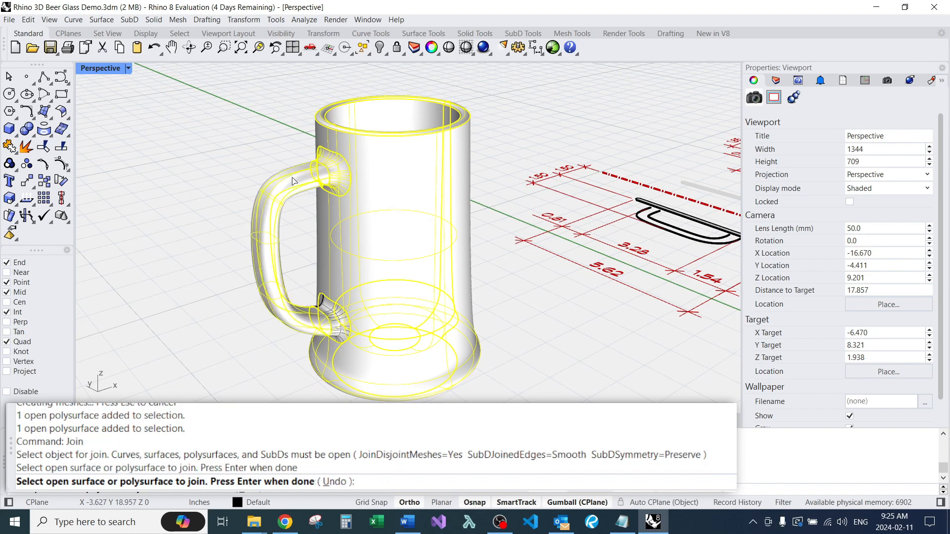
pyautogui.click(326, 317)
pyautogui.scroll(10, 326, 314)
pyautogui.click(334, 301)
pyautogui.press('Return')
# Step: Check the joined mug's object type and inspect it from below and above
pyautogui.scroll(-10, 335, 301)
pyautogui.moveTo(335, 301); pyautogui.dragTo(354, 264, button='right')
pyautogui.click(354, 264)
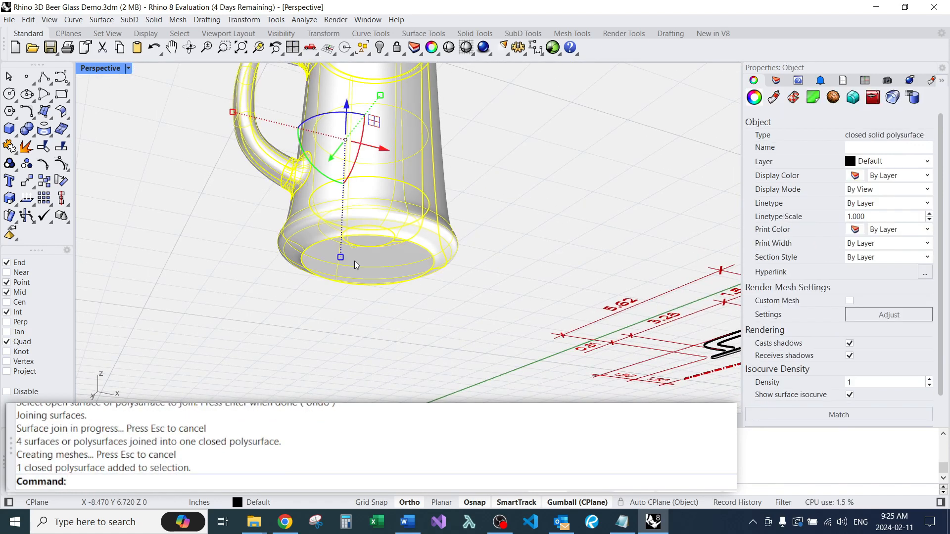
pyautogui.moveTo(429, 168); pyautogui.dragTo(411, 231, button='right')
pyautogui.press('Escape')
pyautogui.scroll(-6, 440, 200)
pyautogui.scroll(4, 362, 212)
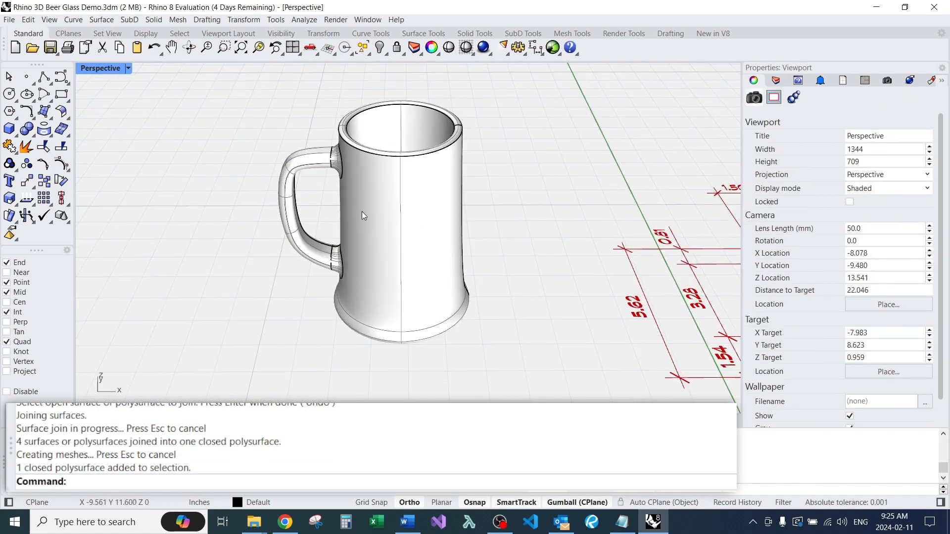
# Step: Assign the existing Glass material to the joined mug
pyautogui.click(931, 81)
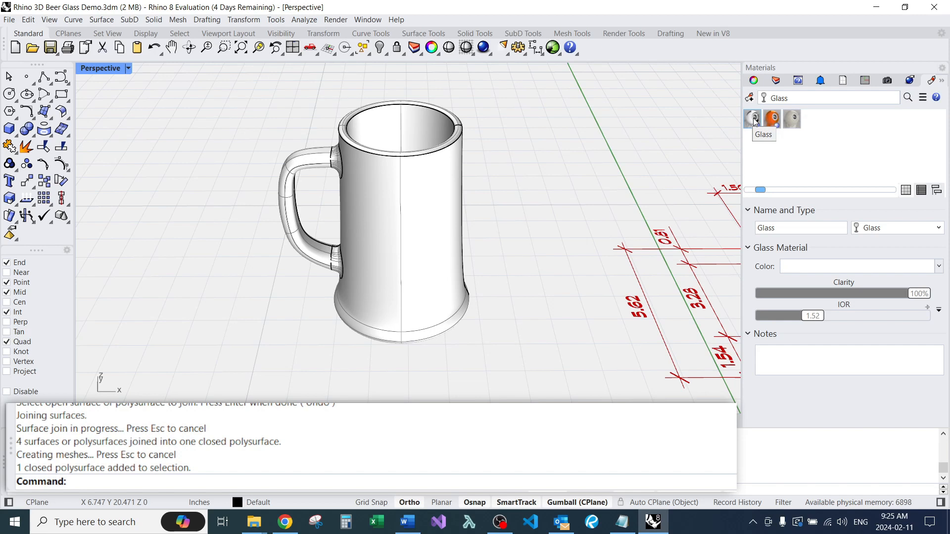
pyautogui.click(750, 98)
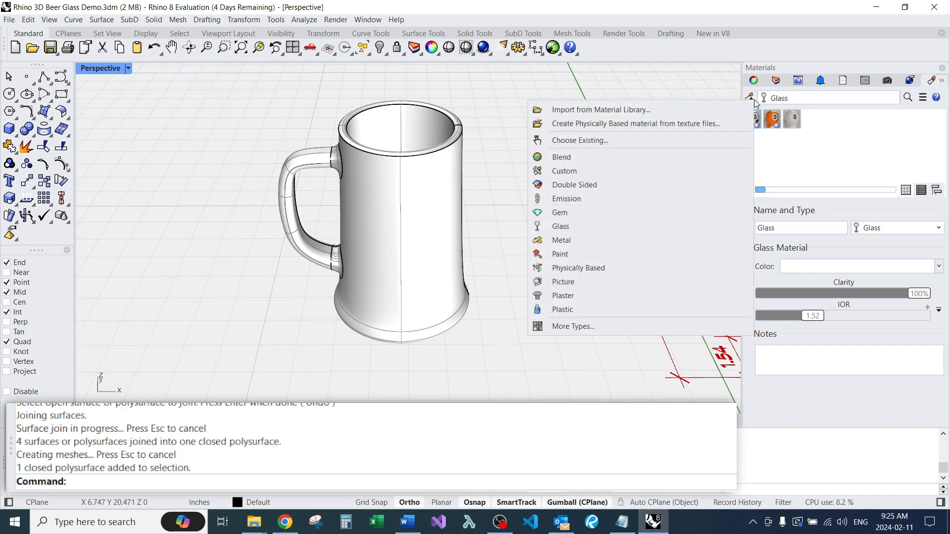
pyautogui.click(577, 226)
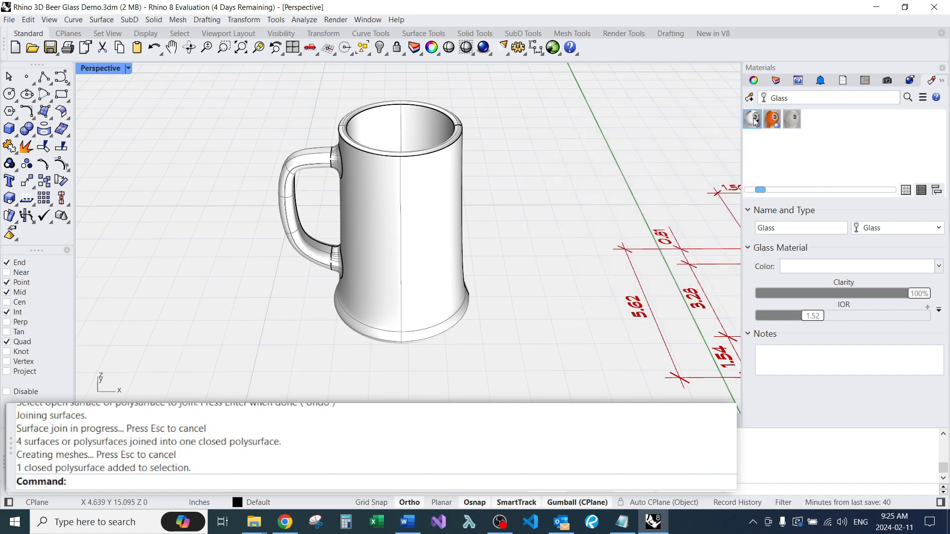
pyautogui.moveTo(753, 119); pyautogui.dragTo(425, 222)
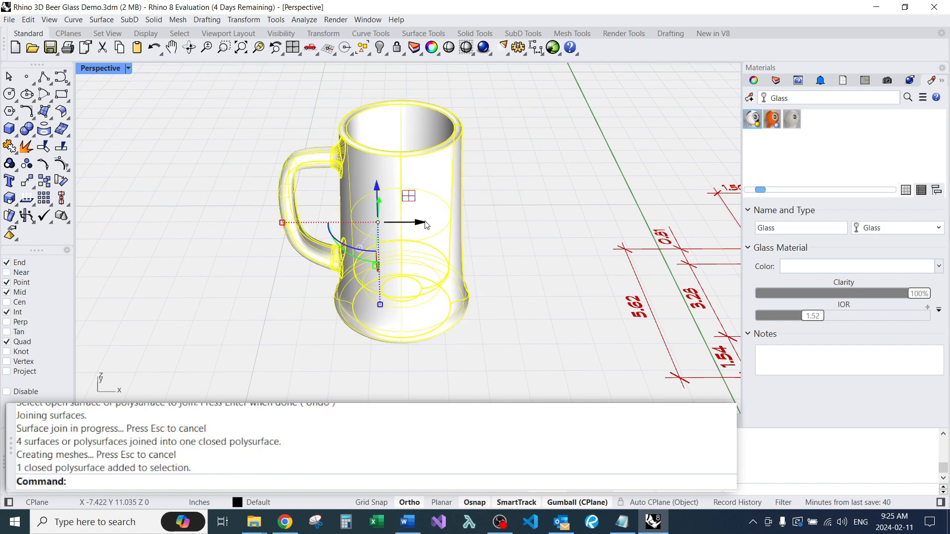
pyautogui.click(499, 210)
# Step: Open the Beer material's settings and review its base color, opacity and IOR
pyautogui.moveTo(500, 209); pyautogui.dragTo(538, 187, button='right')
pyautogui.scroll(-3, 539, 225)
pyautogui.scroll(5, 431, 229)
pyautogui.click(773, 119)
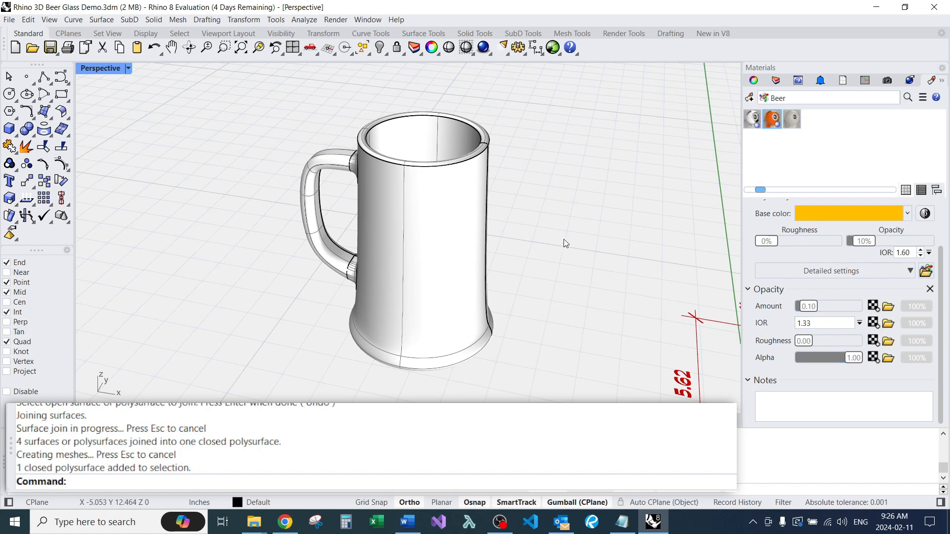
pyautogui.moveTo(526, 210); pyautogui.dragTo(438, 177, button='right')
pyautogui.scroll(5, 437, 181)
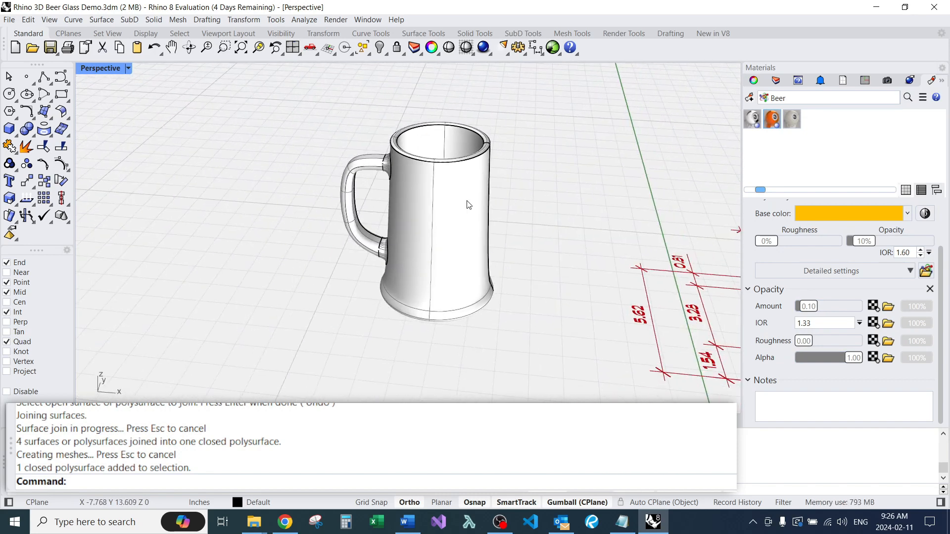
pyautogui.scroll(-3, 485, 185)
pyautogui.scroll(5, 417, 174)
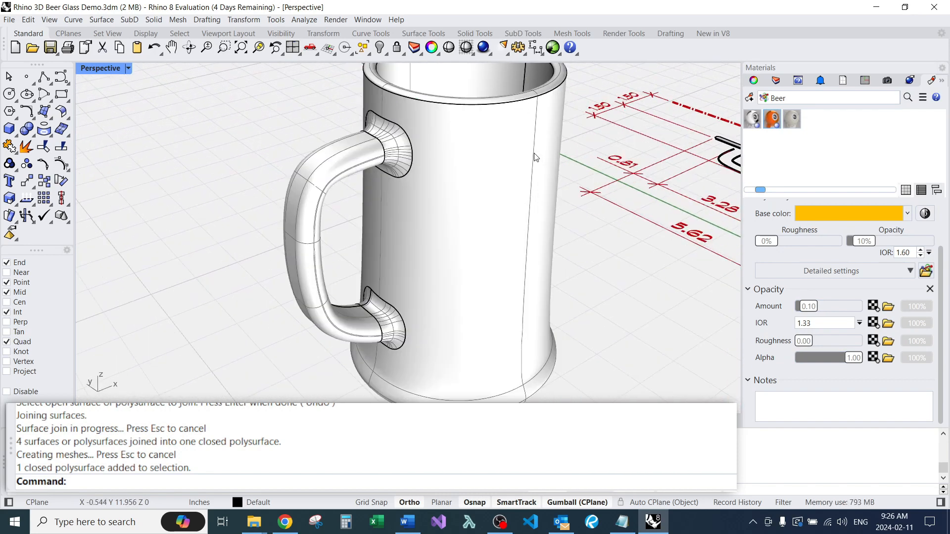
pyautogui.scroll(-3, 497, 156)
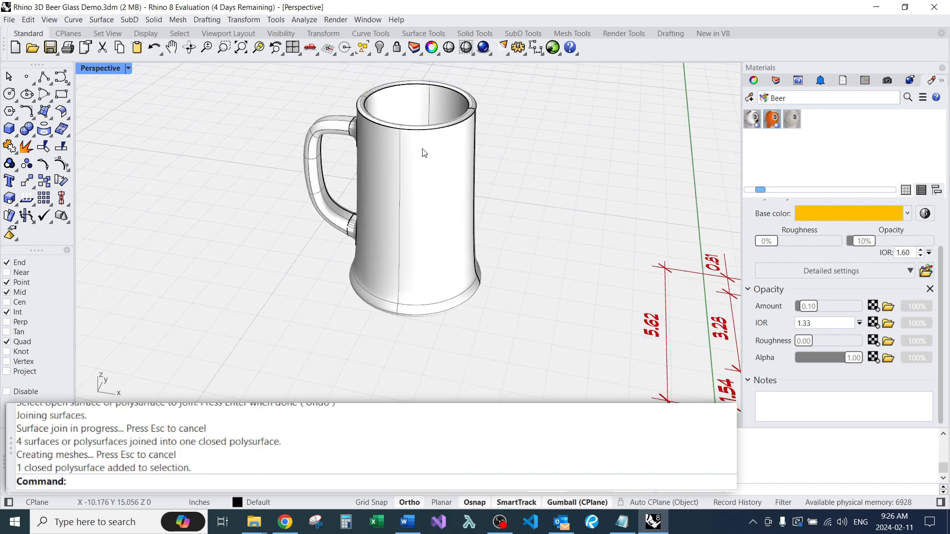
pyautogui.scroll(3, 412, 177)
pyautogui.scroll(-3, 376, 186)
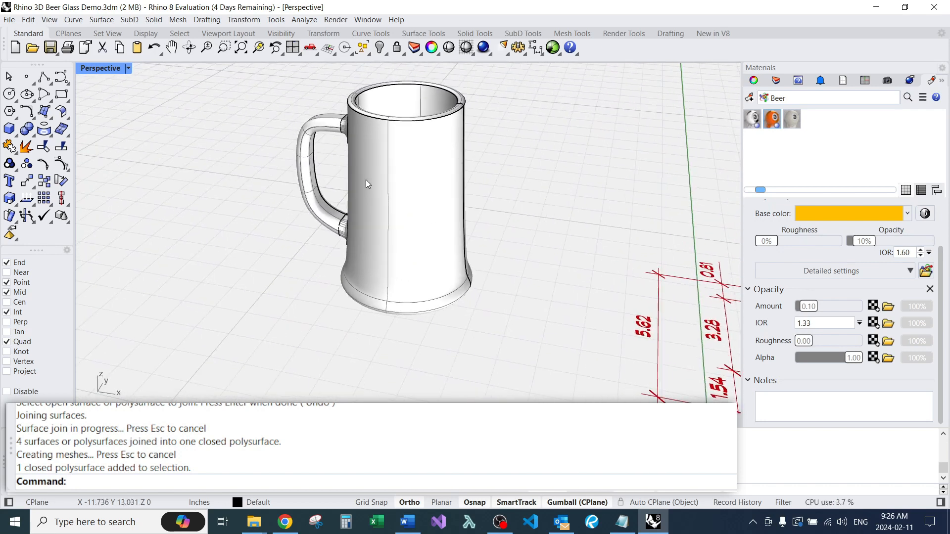
# Step: Show the Glass material's settings, switch the viewport to Rendered display mode and examine the glass mug
pyautogui.click(751, 118)
pyautogui.moveTo(495, 167); pyautogui.dragTo(471, 184, button='right')
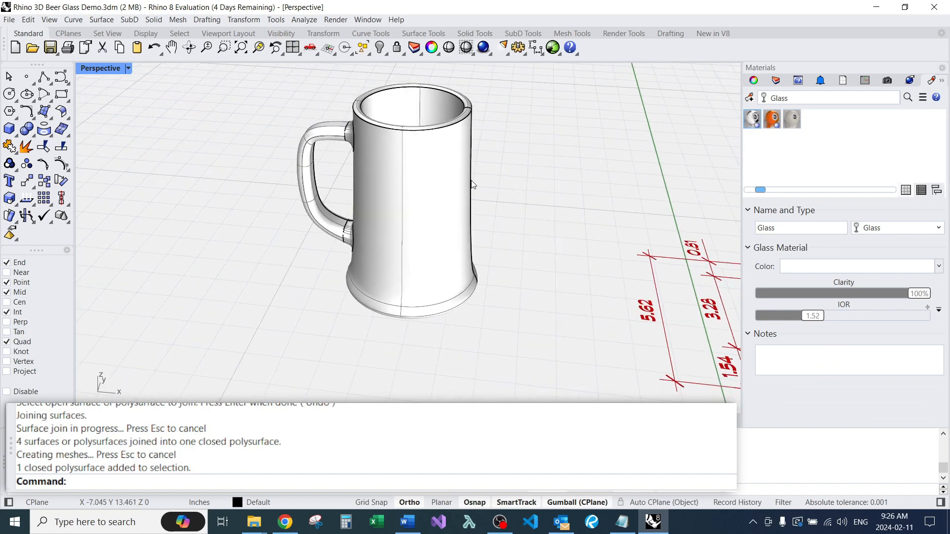
pyautogui.write('Re')
pyautogui.press('BackSpace')
pyautogui.press('BackSpace')
pyautogui.press('BackSpace')
pyautogui.write('SetDisplayMode')
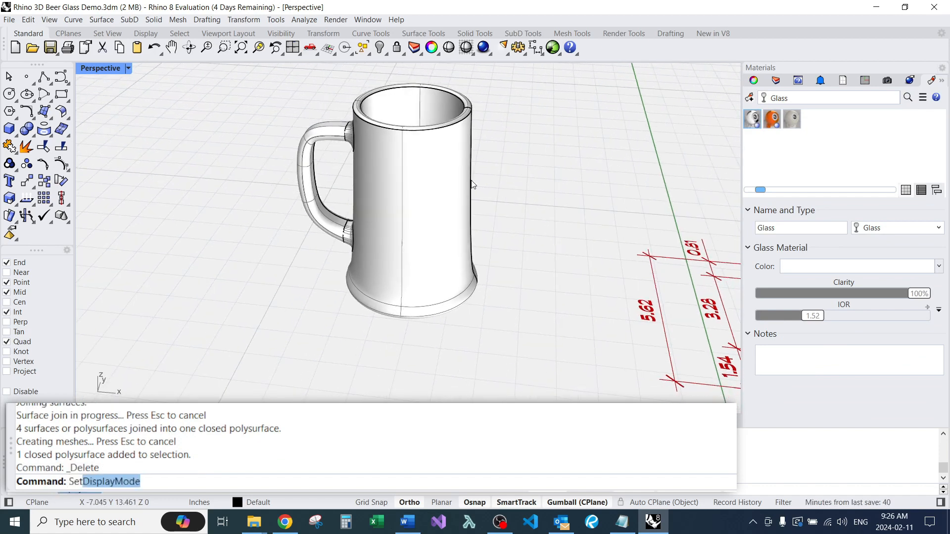
pyautogui.press('Return')
pyautogui.write('rendered')
pyautogui.press('Return')
pyautogui.moveTo(429, 175)
pyautogui.mouseDown(button='right')
pyautogui.moveTo(411, 108)
pyautogui.moveTo(346, 164)
pyautogui.moveTo(367, 156)
pyautogui.moveTo(365, 142)
pyautogui.moveTo(520, 203)
pyautogui.moveTo(408, 221)
pyautogui.mouseUp(button='right')
pyautogui.scroll(6, 411, 108)
pyautogui.scroll(-7, 367, 156)
# Step: Set the viewport's display mode back to Shaded
pyautogui.write('Set')
pyautogui.press('Return')
pyautogui.write('shad')
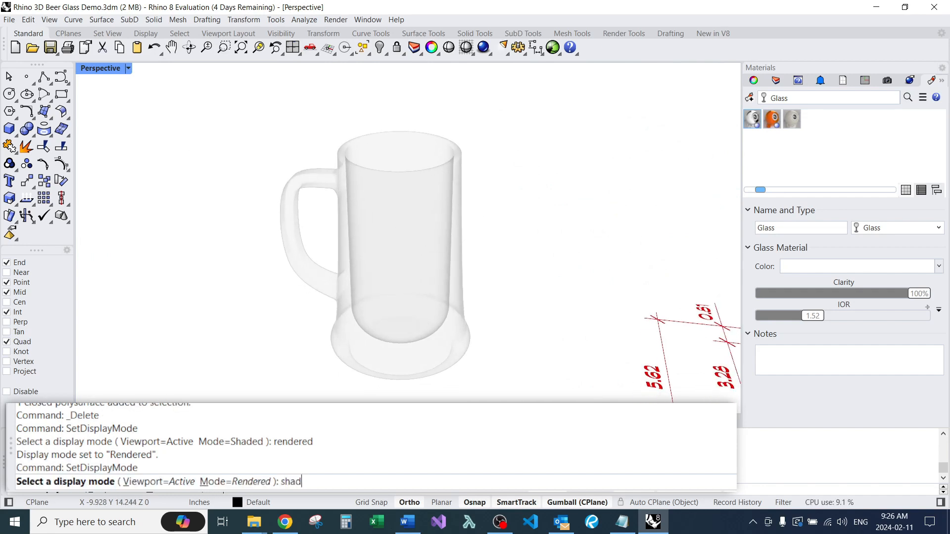
pyautogui.write('ed')
pyautogui.press('Return')
# Step: Examine the hatched glass section in the profile drawing and the joint between the mug body and handle
pyautogui.moveTo(387, 209); pyautogui.dragTo(470, 280, button='right')
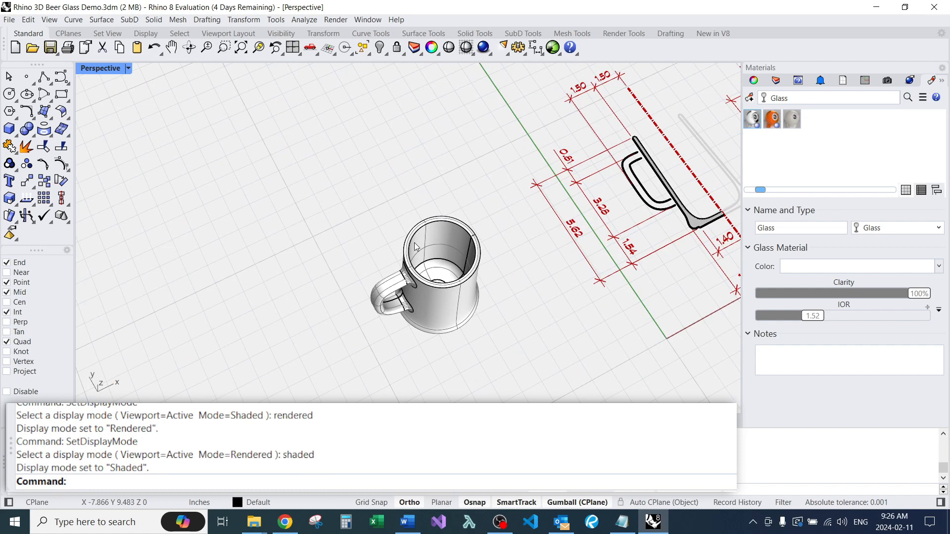
pyautogui.scroll(5, 682, 225)
pyautogui.click(659, 221)
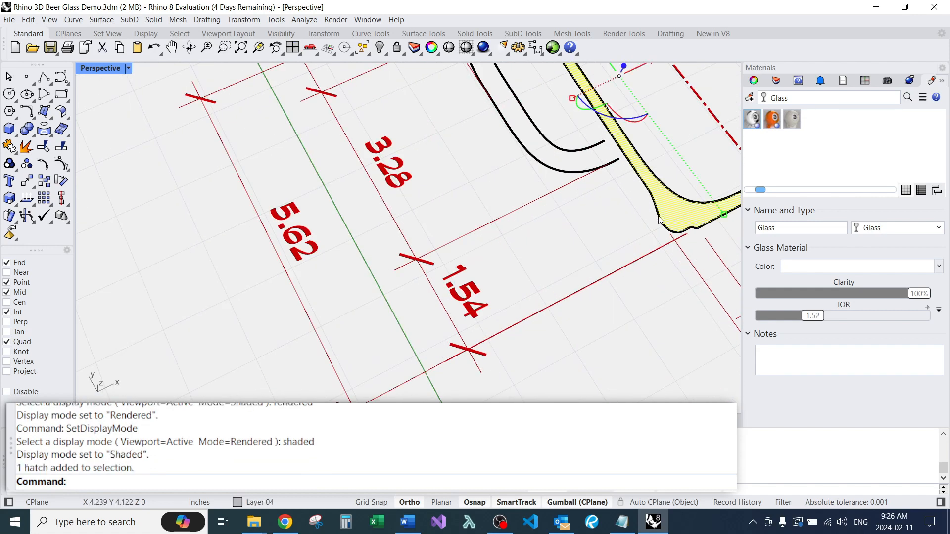
pyautogui.scroll(-5, 494, 205)
pyautogui.moveTo(494, 205)
pyautogui.mouseDown(button='right')
pyautogui.moveTo(495, 230)
pyautogui.moveTo(509, 218)
pyautogui.mouseUp(button='right')
pyautogui.scroll(8, 411, 283)
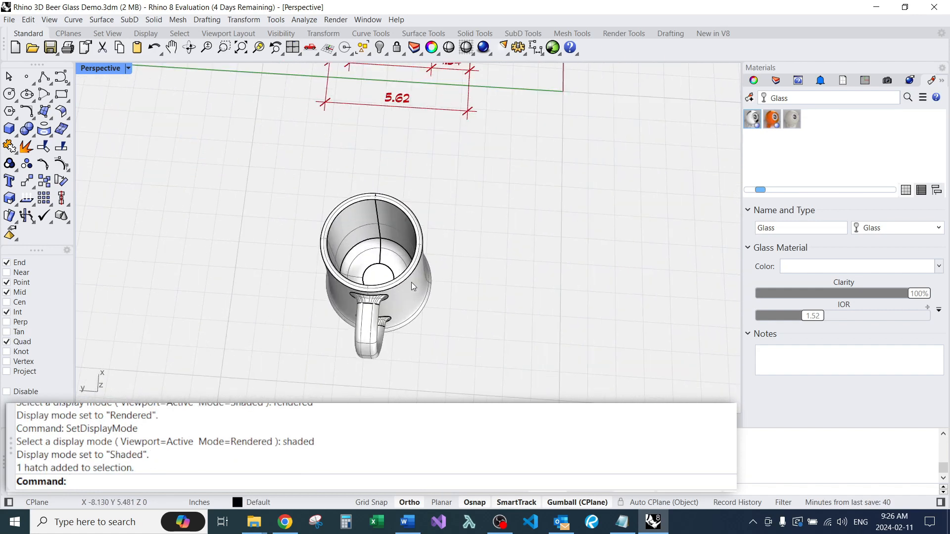
pyautogui.moveTo(414, 293); pyautogui.dragTo(378, 280, button='right')
pyautogui.scroll(8, 361, 227)
pyautogui.moveTo(360, 223)
pyautogui.mouseDown(button='right')
pyautogui.moveTo(462, 267)
pyautogui.moveTo(380, 248)
pyautogui.moveTo(349, 201)
pyautogui.moveTo(346, 218)
pyautogui.mouseUp(button='right')
pyautogui.scroll(-5, 456, 269)
pyautogui.scroll(5, 265, 213)
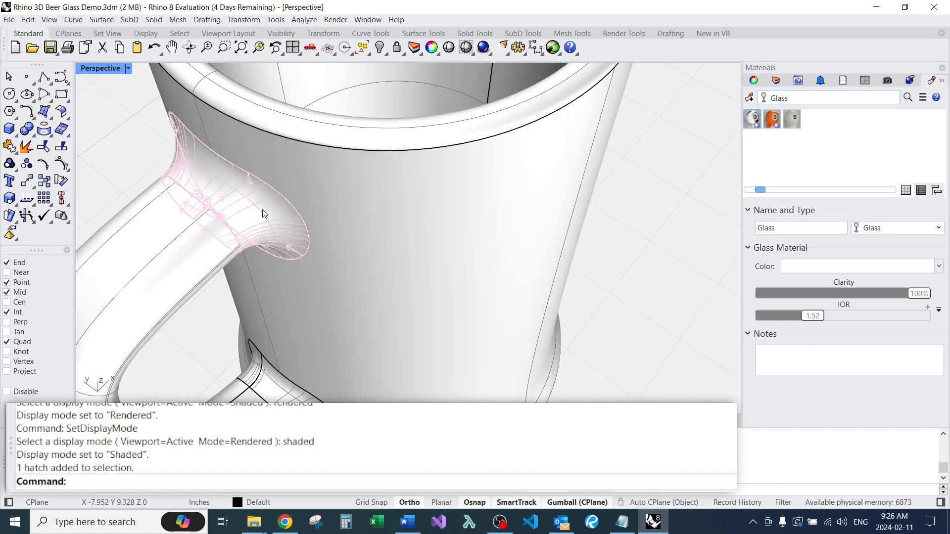
# Step: Pick out the upper and lower handle blend surfaces within the joined mug and clear the selection
pyautogui.click(265, 213)
pyautogui.moveTo(361, 287); pyautogui.dragTo(260, 315, button='right')
pyautogui.click(256, 312)
pyautogui.scroll(-5, 300, 296)
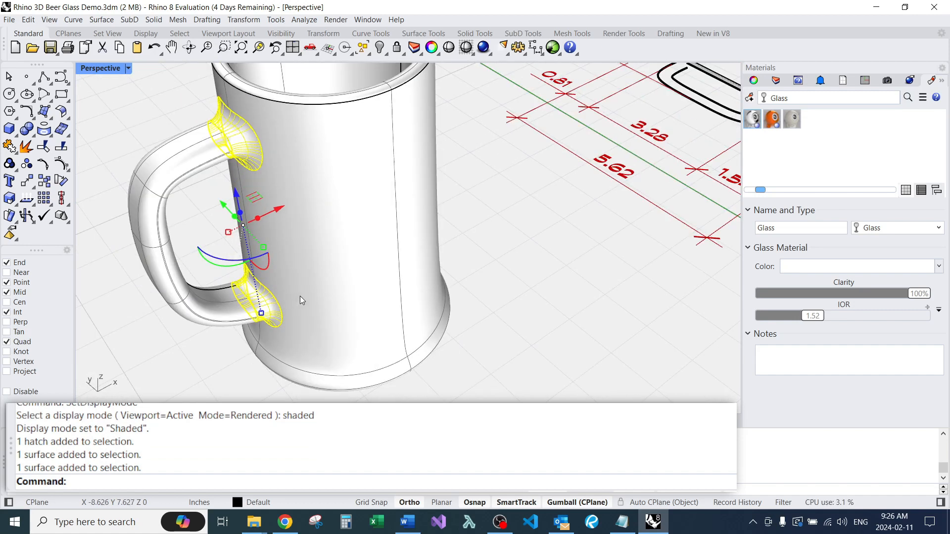
pyautogui.press('Escape')
# Step: Select the mug's inner bottom and inner wall surfaces and copy them in place
pyautogui.moveTo(313, 222); pyautogui.dragTo(352, 271, button='right')
pyautogui.scroll(5, 284, 242)
pyautogui.click(337, 262)
pyautogui.scroll(-5, 354, 232)
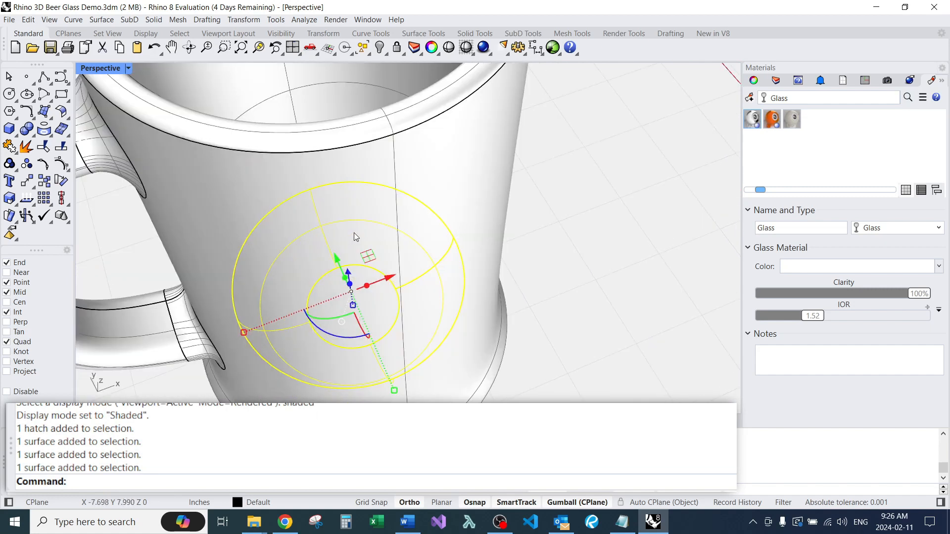
pyautogui.click(334, 156)
pyautogui.moveTo(325, 170); pyautogui.dragTo(390, 211, button='right')
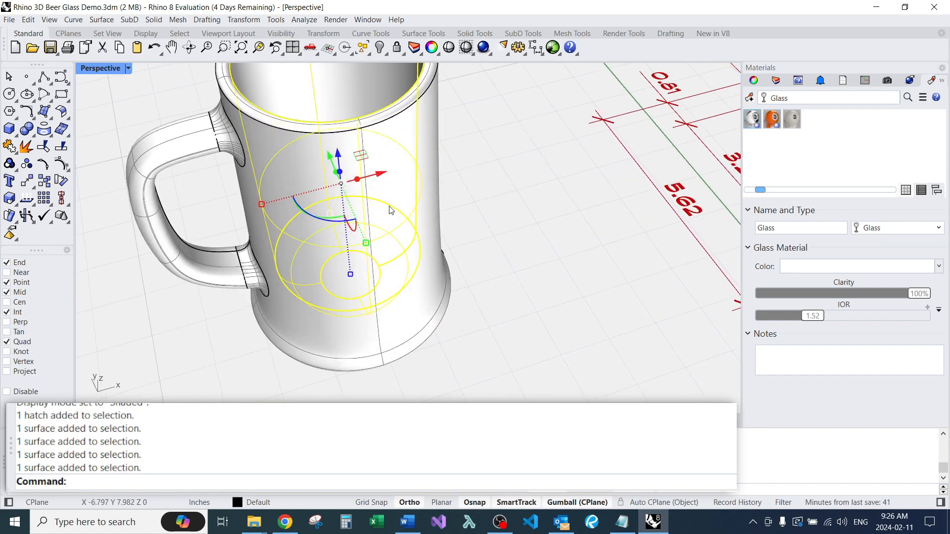
pyautogui.write('C')
pyautogui.press('Return')
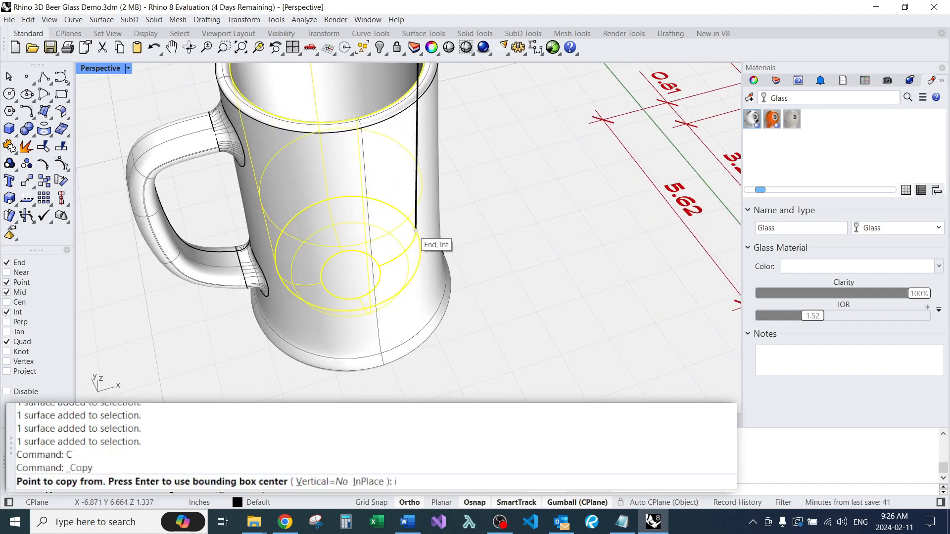
pyautogui.write('i')
pyautogui.press('Return')
pyautogui.click(492, 267)
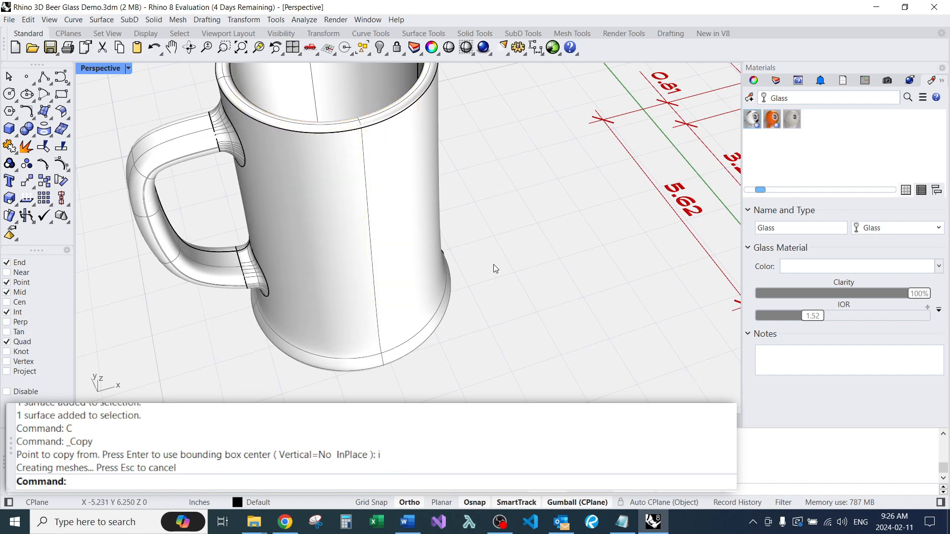
# Step: Move the copied interior polysurface to Layer 01
pyautogui.click(335, 105)
pyautogui.click(365, 129)
pyautogui.moveTo(430, 193); pyautogui.dragTo(445, 251, button='right')
pyautogui.write('CL')
pyautogui.press('Return')
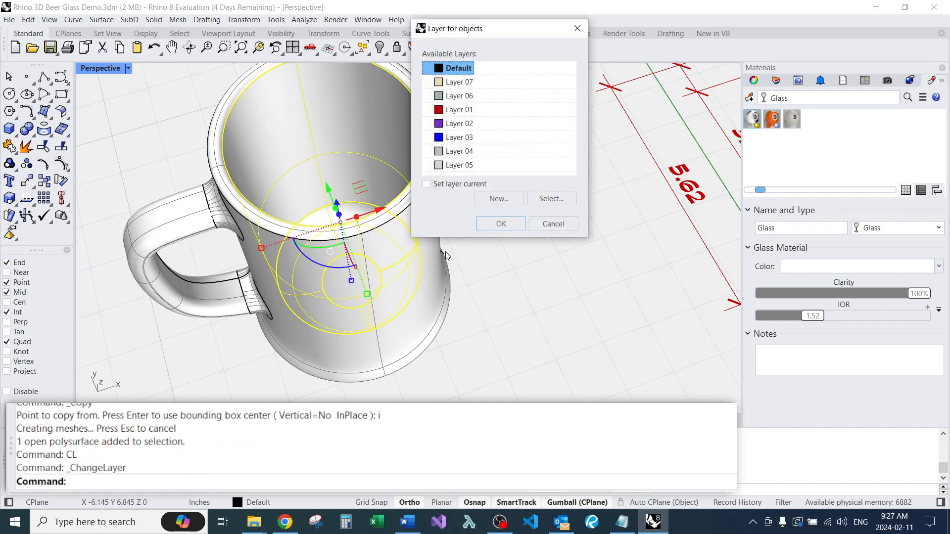
pyautogui.doubleClick(460, 109)
pyautogui.click(485, 170)
# Step: Cap the Layer 01 interior polysurface into a closed solid for the beer volume
pyautogui.scroll(-5, 524, 189)
pyautogui.moveTo(525, 189); pyautogui.dragTo(514, 225, button='right')
pyautogui.scroll(5, 443, 152)
pyautogui.click(402, 149)
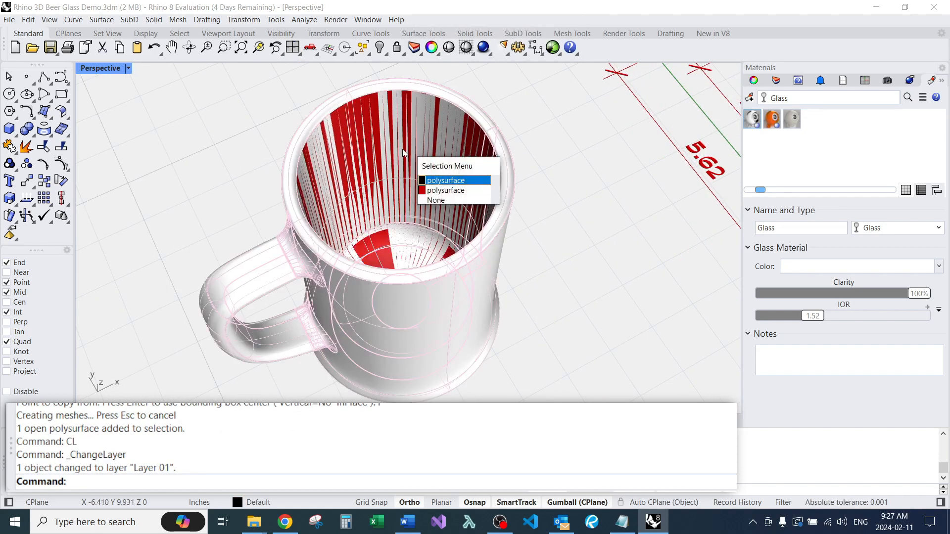
pyautogui.click(441, 188)
pyautogui.write('Cap')
pyautogui.press('Return')
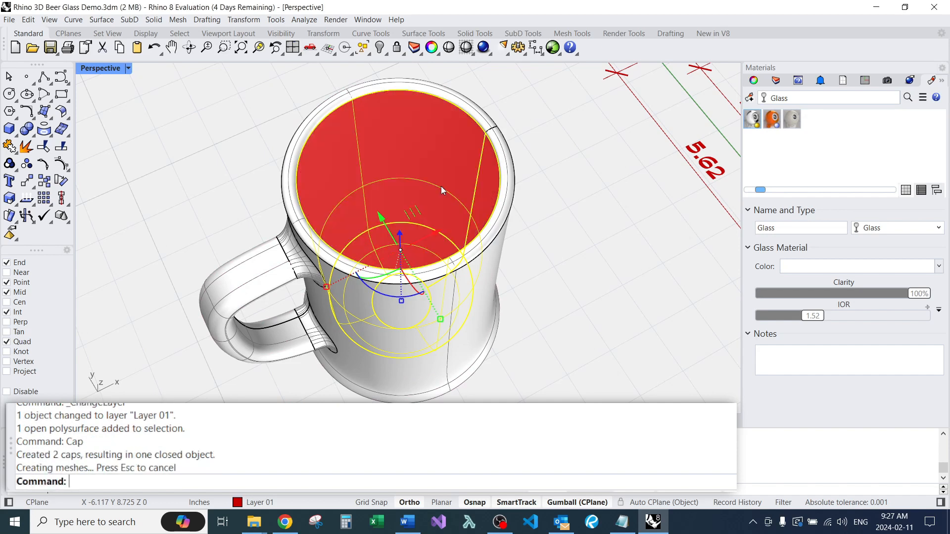
pyautogui.press('Escape')
pyautogui.scroll(-7, 453, 212)
pyautogui.moveTo(476, 259); pyautogui.dragTo(416, 166, button='right')
pyautogui.scroll(4, 416, 164)
pyautogui.scroll(-4, 430, 188)
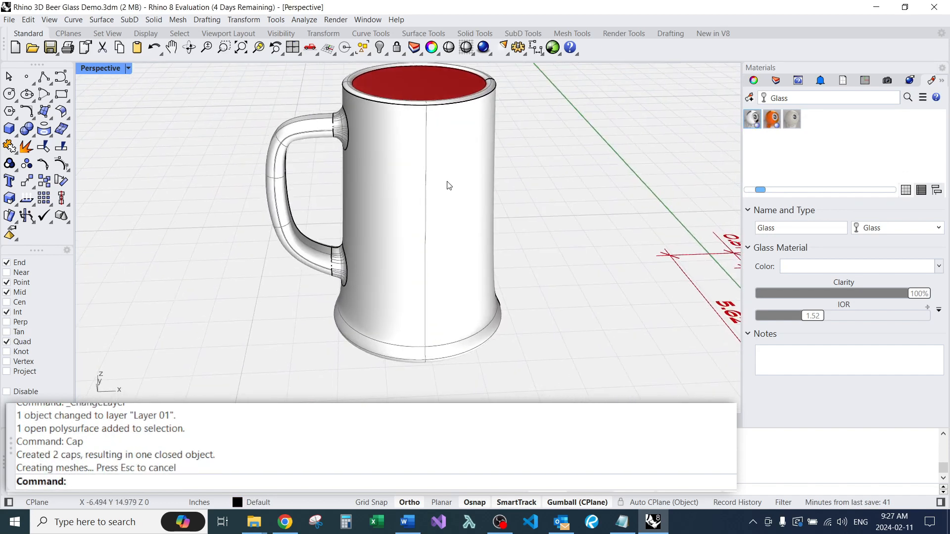
# Step: Draw a horizontal rectangular plane extending beyond the mug on all sides and raise it to beer level, just below the rim
pyautogui.write('Plane')
pyautogui.press('Return')
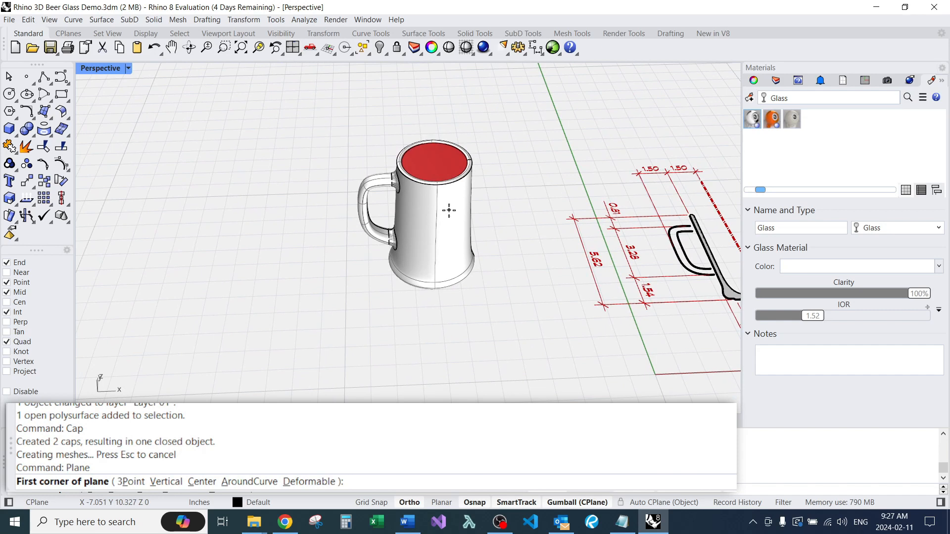
pyautogui.click(301, 203)
pyautogui.click(541, 324)
pyautogui.moveTo(541, 324)
pyautogui.mouseDown(button='right')
pyautogui.moveTo(494, 265)
pyautogui.moveTo(489, 232)
pyautogui.mouseUp(button='right')
pyautogui.click(491, 243)
pyautogui.scroll(2, 426, 203)
pyautogui.moveTo(410, 227); pyautogui.dragTo(432, 128)
pyautogui.click(523, 155)
# Step: Examine where the raised plane crosses the red beer solid and the mug
pyautogui.moveTo(523, 155); pyautogui.dragTo(505, 218, button='right')
pyautogui.scroll(5, 464, 167)
pyautogui.click(464, 168)
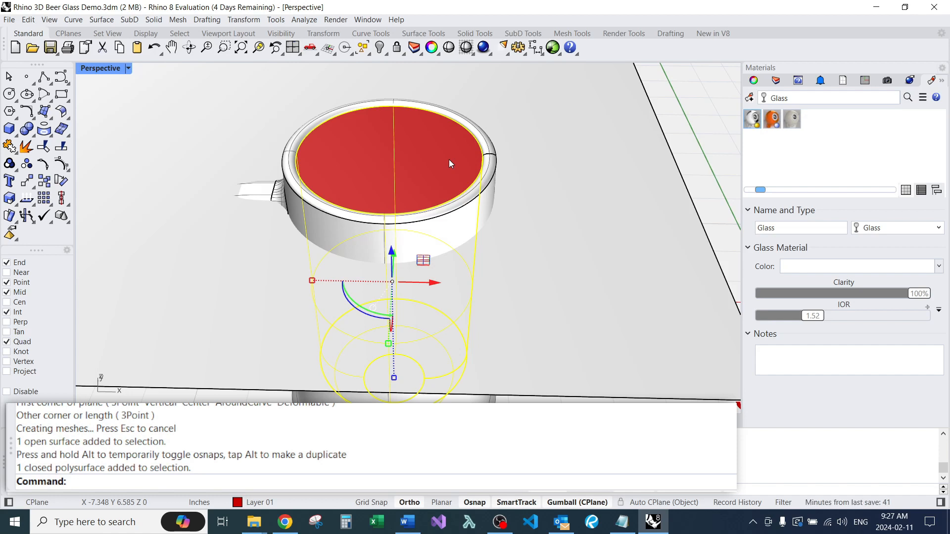
pyautogui.scroll(-10, 358, 144)
pyautogui.scroll(10, 524, 221)
pyautogui.scroll(-6, 575, 246)
pyautogui.scroll(-3, 400, 254)
pyautogui.scroll(4, 290, 239)
pyautogui.scroll(-4, 343, 334)
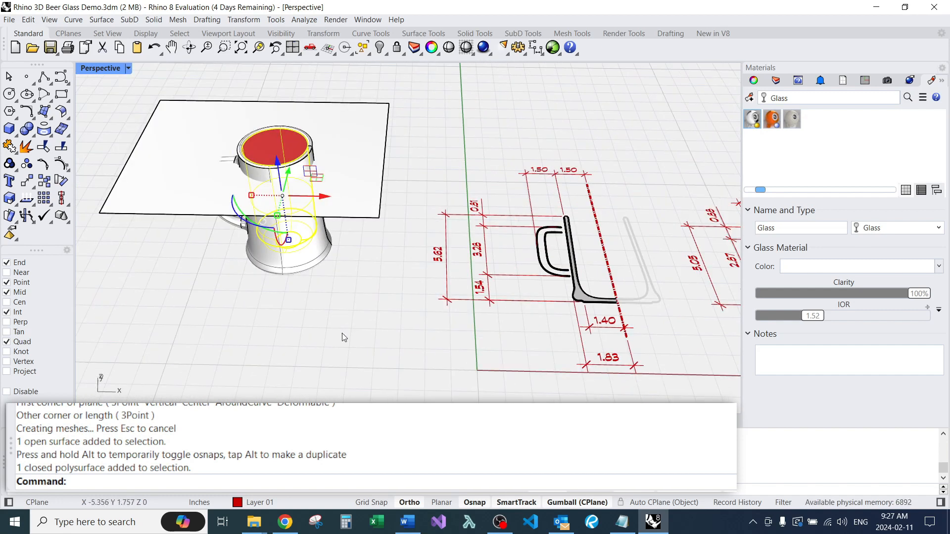
pyautogui.scroll(6, 600, 316)
pyautogui.scroll(-10, 568, 327)
pyautogui.scroll(3, 329, 184)
pyautogui.moveTo(329, 184); pyautogui.dragTo(465, 162, button='right')
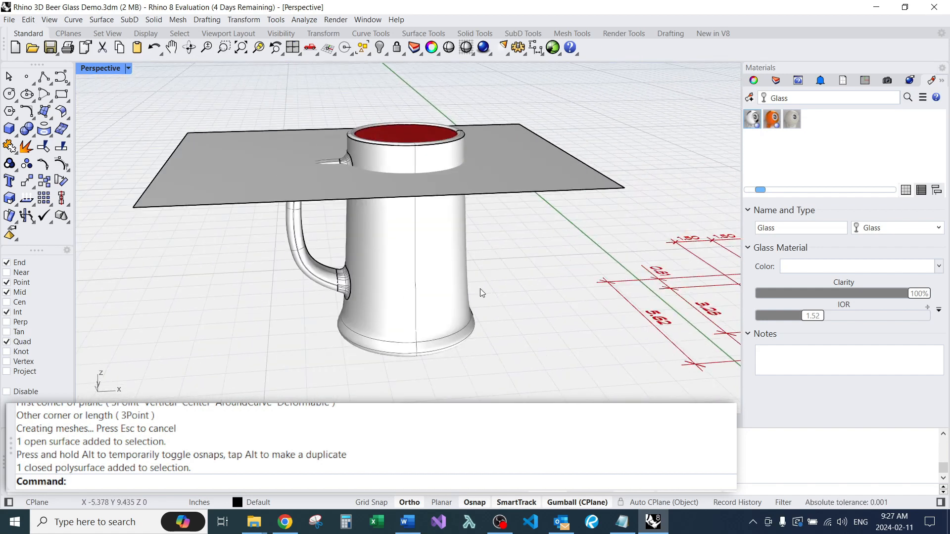
pyautogui.scroll(2, 479, 168)
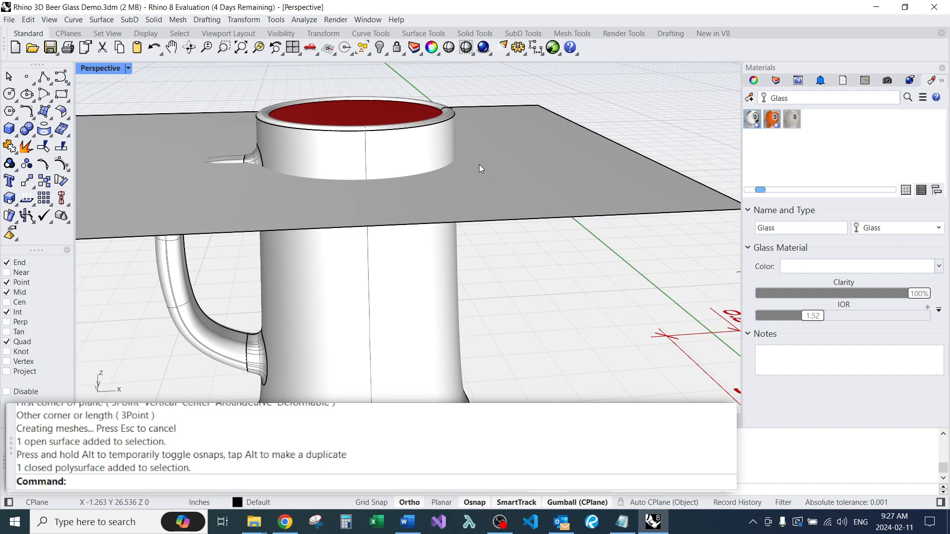
pyautogui.moveTo(483, 174); pyautogui.dragTo(486, 239, button='right')
# Step: Boolean split the red beer solid with the horizontal plane
pyautogui.write('BooleanSplit')
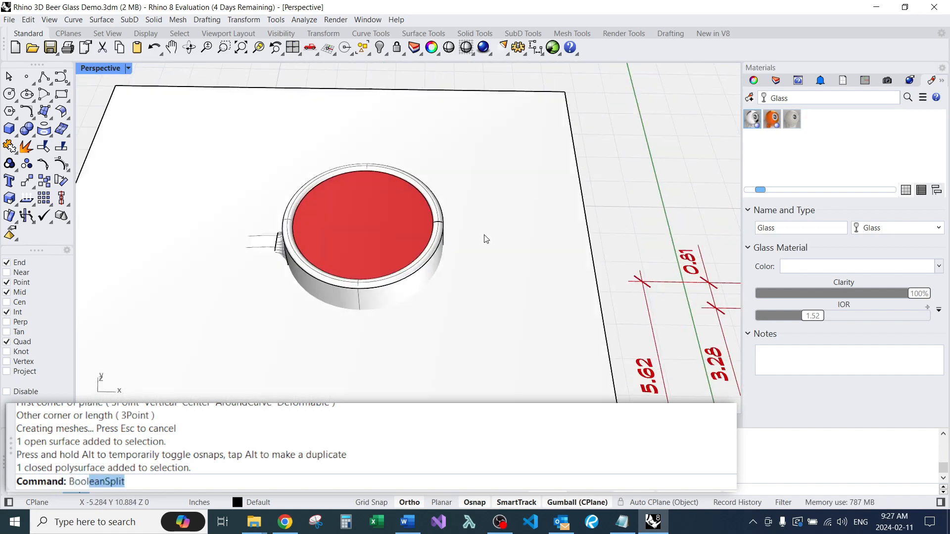
pyautogui.press('Return')
pyautogui.click(415, 209)
pyautogui.moveTo(415, 209); pyautogui.dragTo(460, 167, button='right')
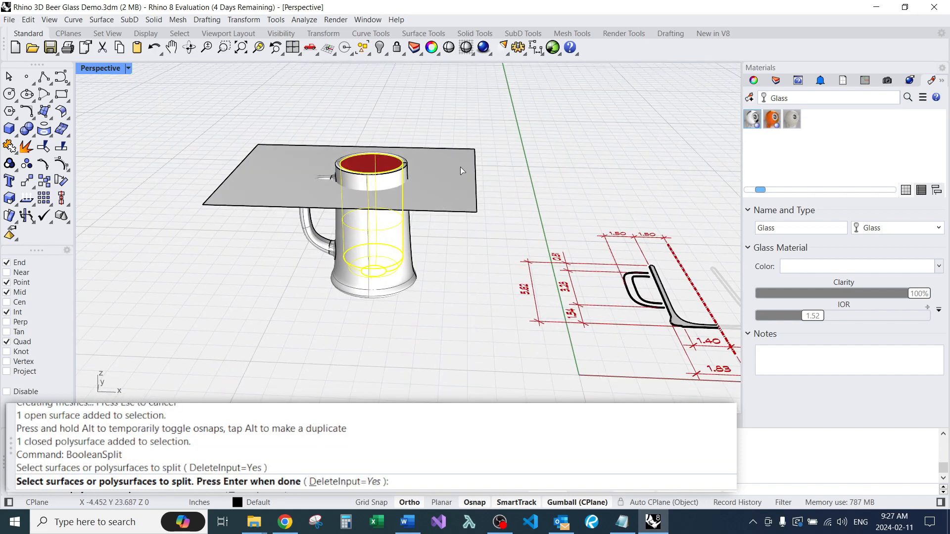
pyautogui.press('Return')
pyautogui.click(461, 163)
pyautogui.press('Return')
# Step: Delete the cutting plane and the piece of the beer solid above it
pyautogui.click(462, 162)
pyautogui.write('e')
pyautogui.press('Return')
pyautogui.scroll(6, 383, 161)
pyautogui.click(370, 162)
pyautogui.press('e')
pyautogui.press('Return')
pyautogui.scroll(-4, 377, 144)
pyautogui.moveTo(377, 144); pyautogui.dragTo(388, 185, button='right')
pyautogui.scroll(3, 388, 185)
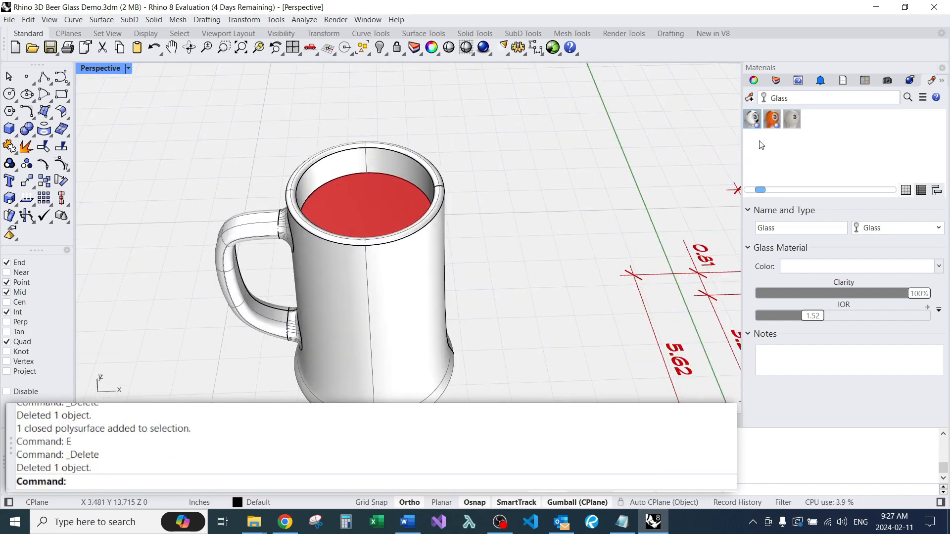
# Step: Create a new Physically Based material
pyautogui.click(775, 119)
pyautogui.click(749, 98)
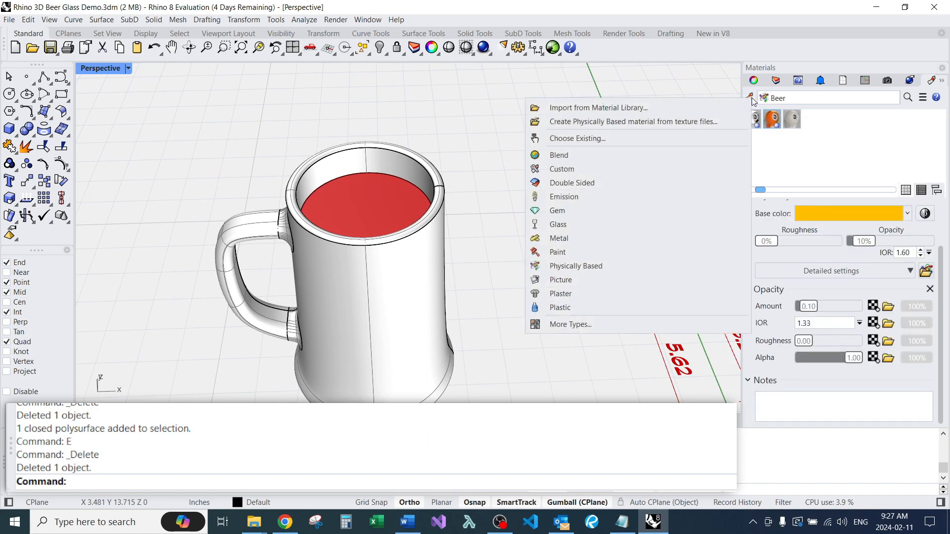
pyautogui.click(613, 267)
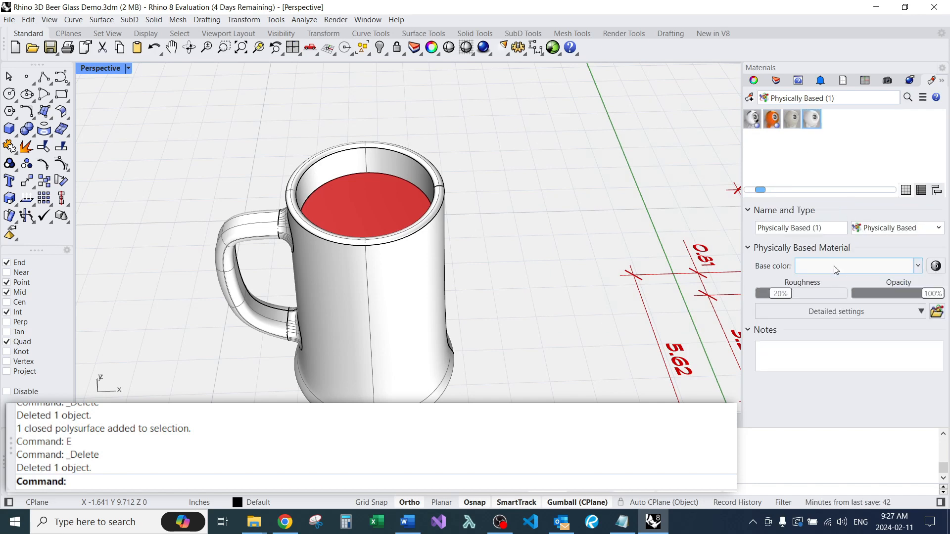
# Step: Compare the settings of the Beer material and both Physically Based materials, including base color, roughness, opacity and bump
pyautogui.click(775, 121)
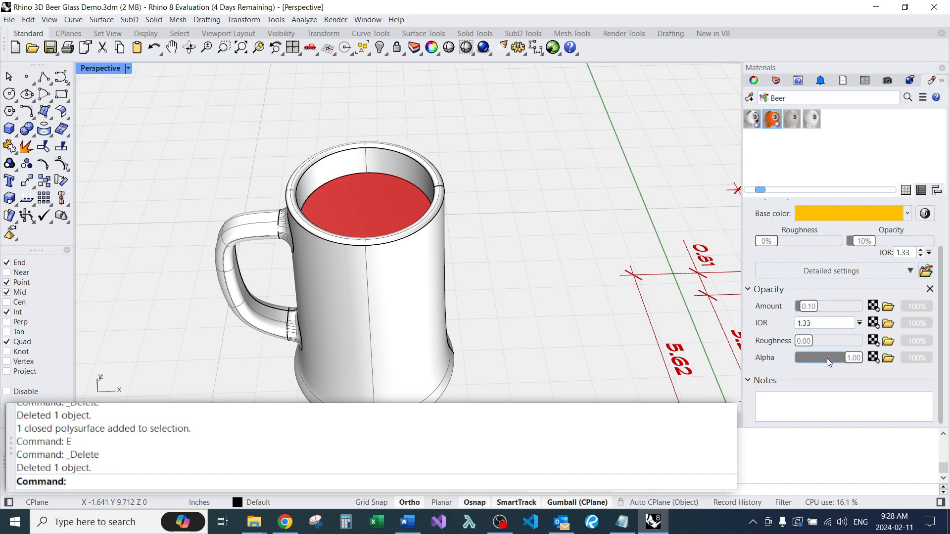
pyautogui.click(813, 120)
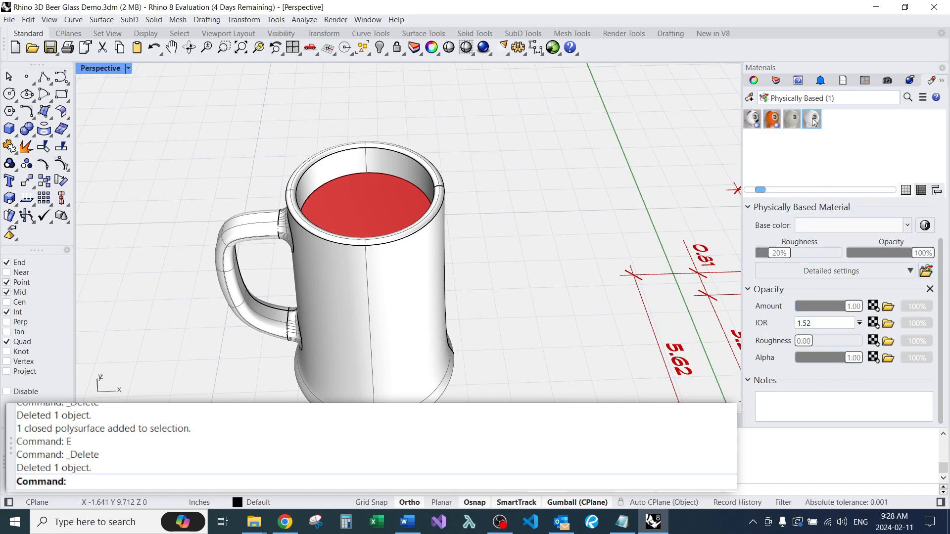
pyautogui.click(792, 121)
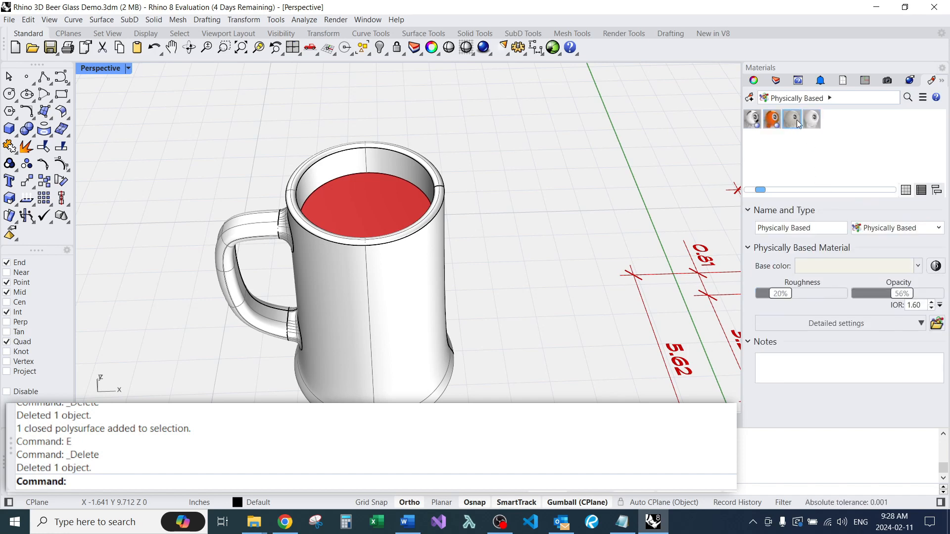
pyautogui.click(805, 120)
pyautogui.click(790, 119)
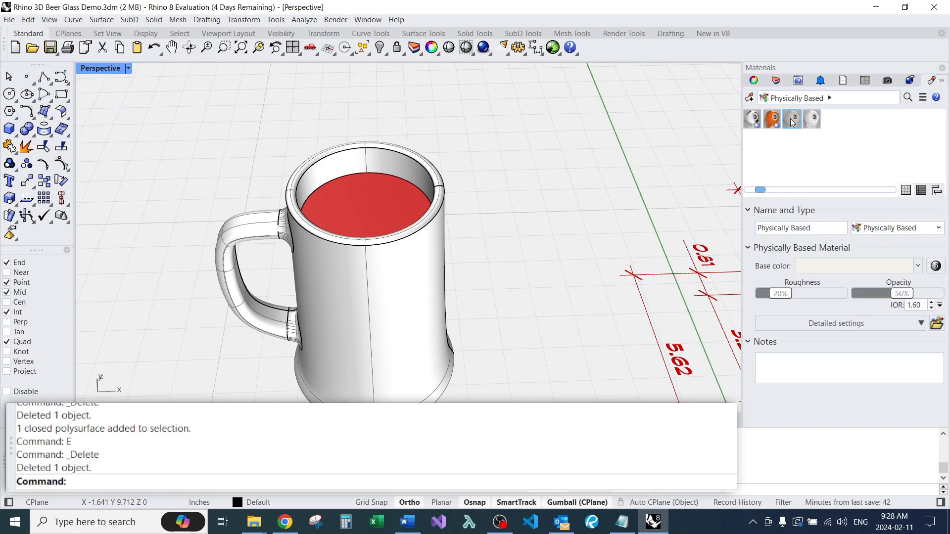
pyautogui.click(812, 120)
pyautogui.click(793, 121)
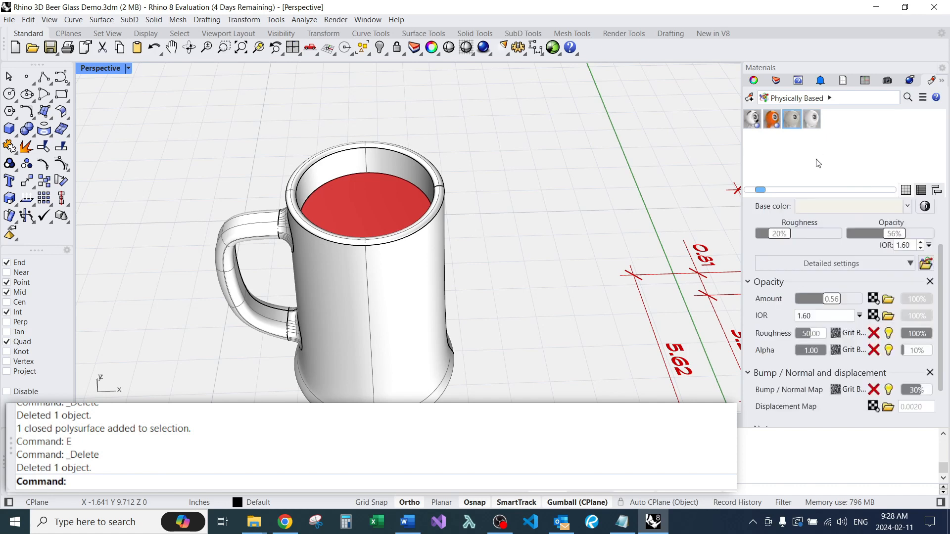
pyautogui.click(812, 119)
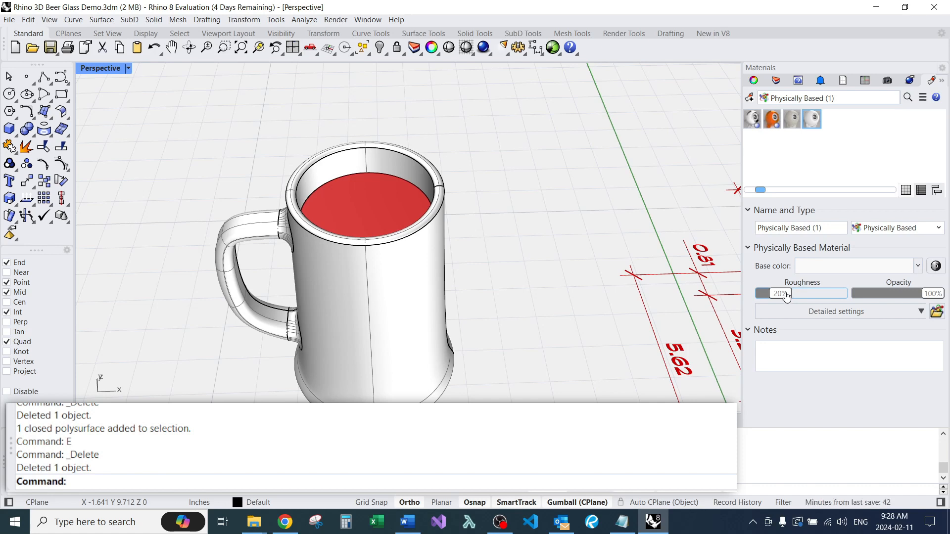
# Step: Set the new Physically Based material's opacity to 10% and its base color to yellow (#F9D543)
pyautogui.moveTo(932, 294); pyautogui.dragTo(872, 294)
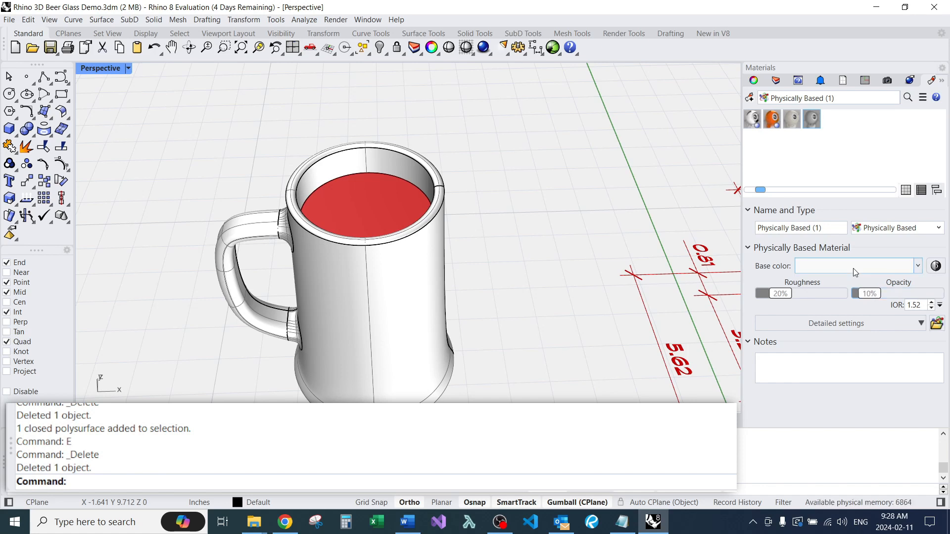
pyautogui.click(852, 268)
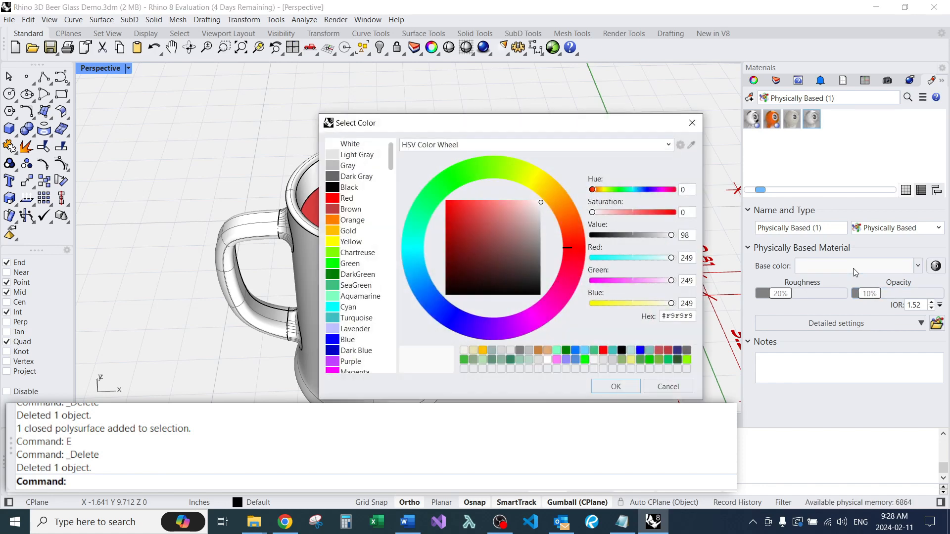
pyautogui.click(548, 187)
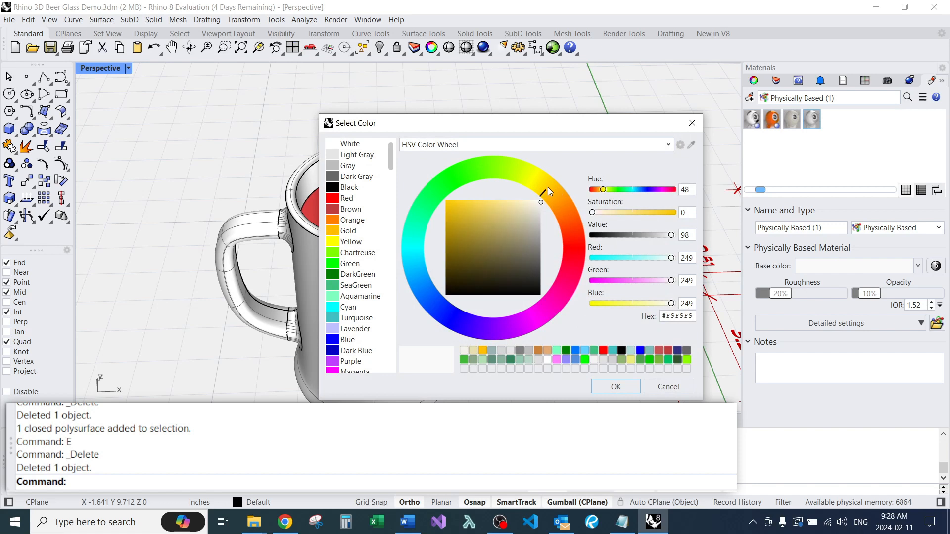
pyautogui.click(650, 211)
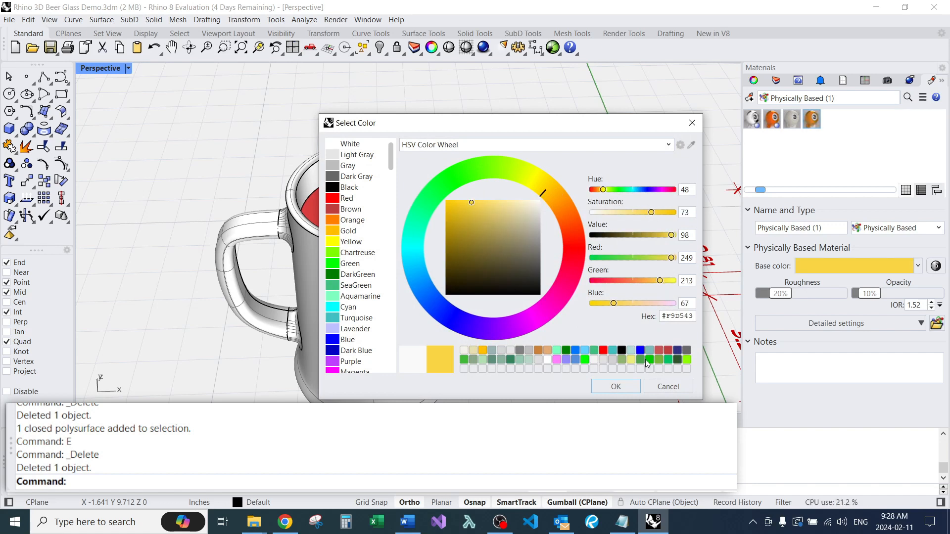
pyautogui.click(627, 386)
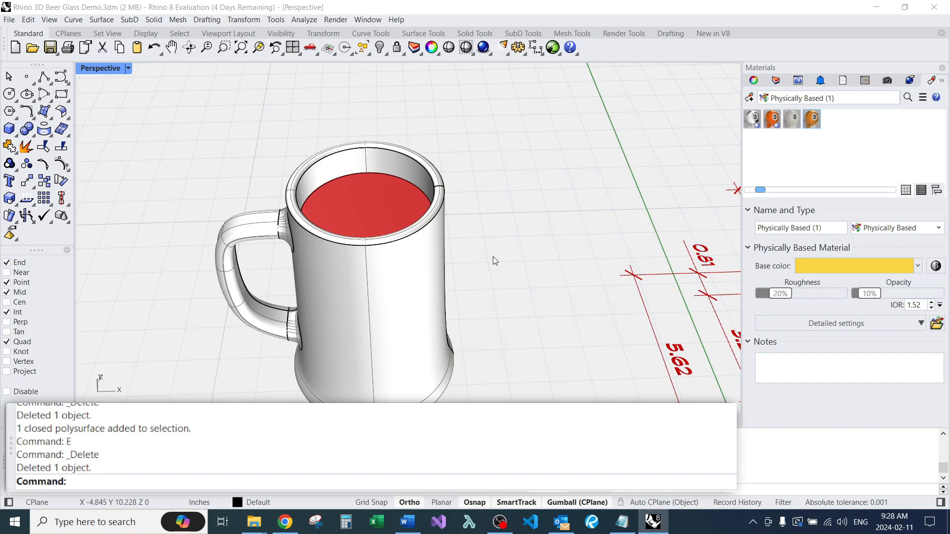
# Step: Set the Perspective viewport's display mode to Rendered and assign the yellow material to the beer solid
pyautogui.write('SetDisplayMode')
pyautogui.press('Return')
pyautogui.write('rendered')
pyautogui.press('Return')
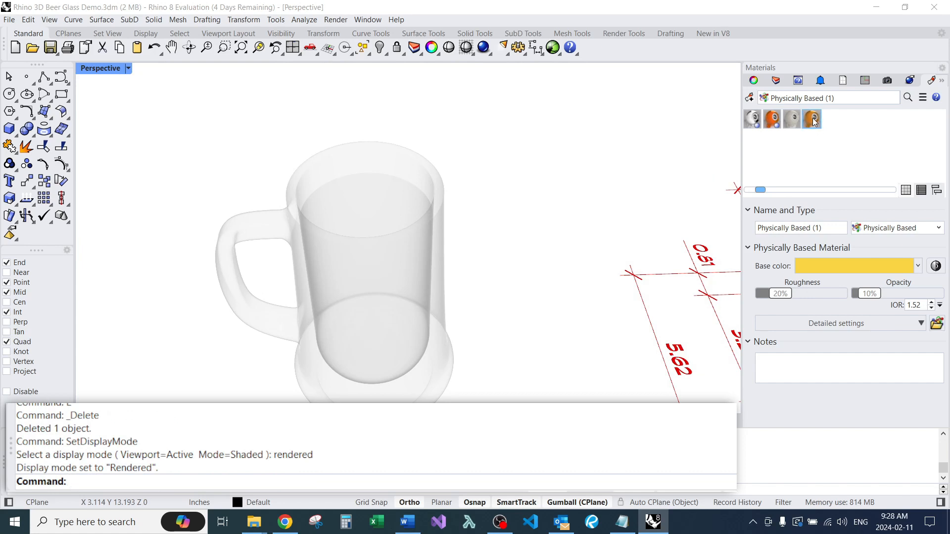
pyautogui.click(382, 200)
pyautogui.click(515, 165)
pyautogui.moveTo(515, 165)
pyautogui.mouseDown(button='right')
pyautogui.moveTo(491, 191)
pyautogui.moveTo(493, 183)
pyautogui.moveTo(390, 227)
pyautogui.mouseUp(button='right')
pyautogui.scroll(3, 391, 229)
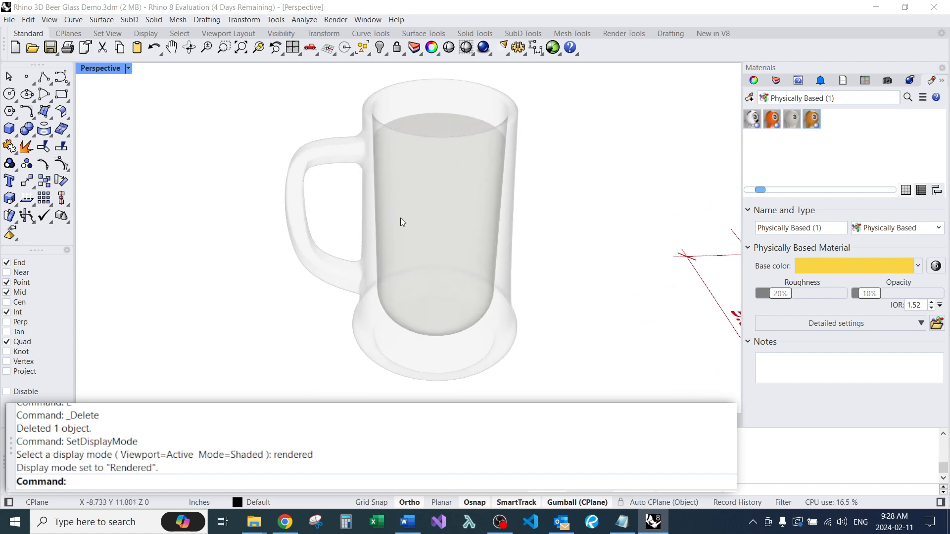
# Step: Set the Perspective viewport's display mode to Raytraced and examine the beer in the mug
pyautogui.write('SetDisplayMode')
pyautogui.press('Return')
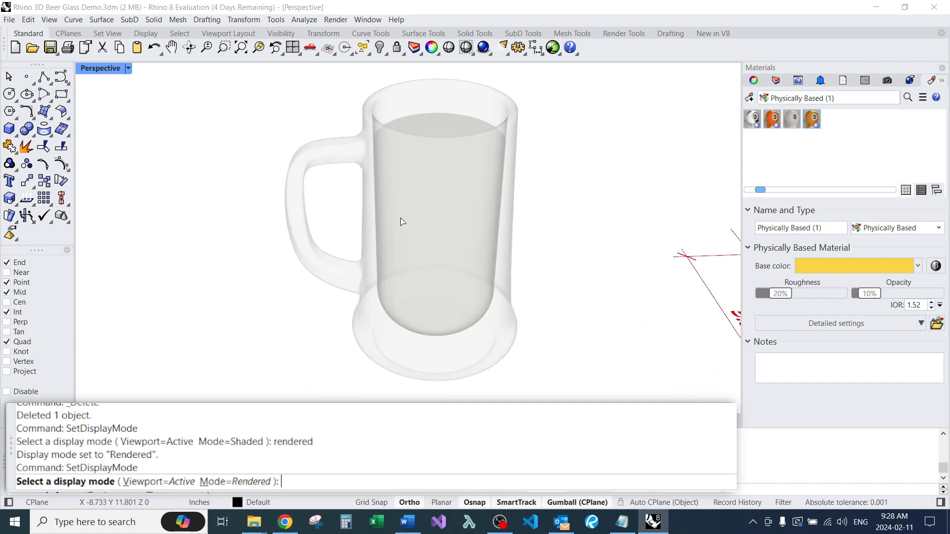
pyautogui.write('raytraced')
pyautogui.press('Return')
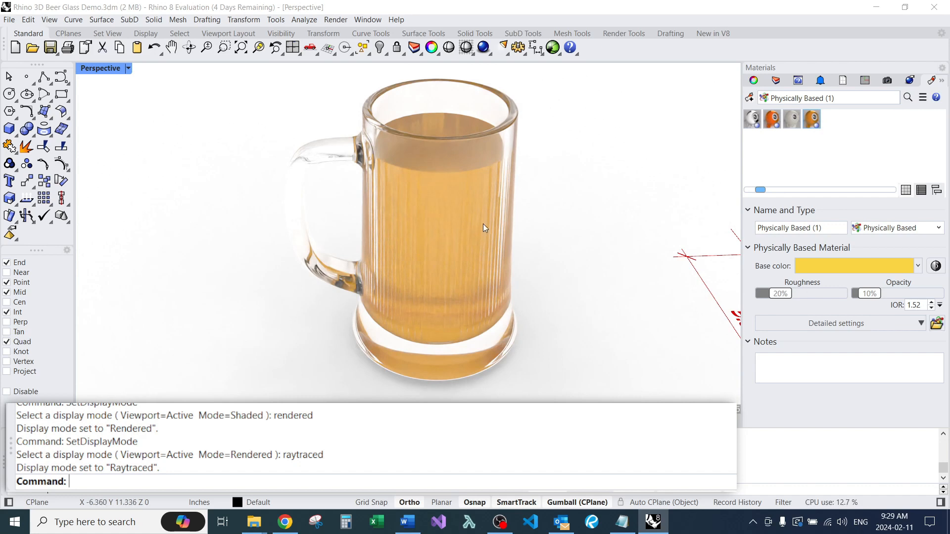
pyautogui.moveTo(417, 198)
pyautogui.mouseDown(button='right')
pyautogui.moveTo(409, 206)
pyautogui.moveTo(420, 203)
pyautogui.mouseUp(button='right')
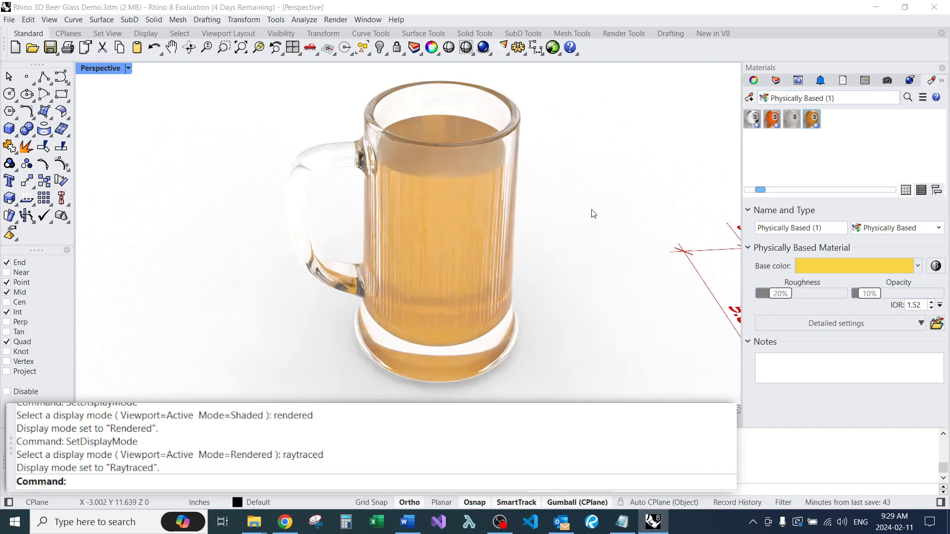
# Step: Set the Perspective viewport's display mode to Shaded
pyautogui.write('se')
pyautogui.press('Return')
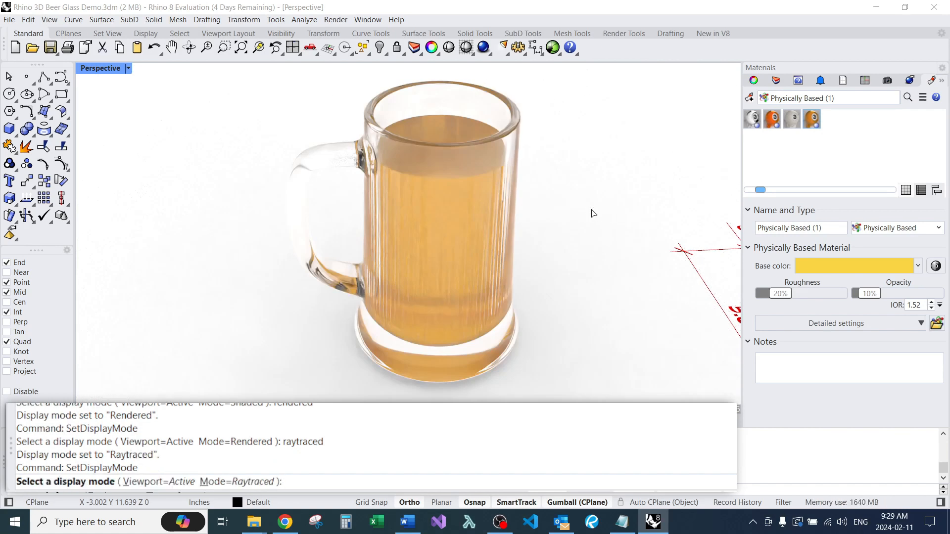
pyautogui.write('shaded')
pyautogui.press('Return')
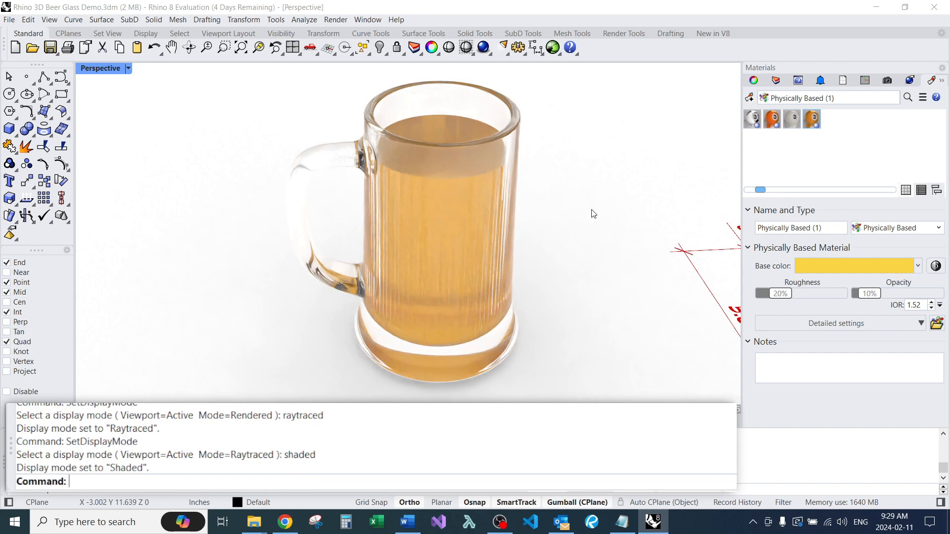
pyautogui.scroll(5, 477, 218)
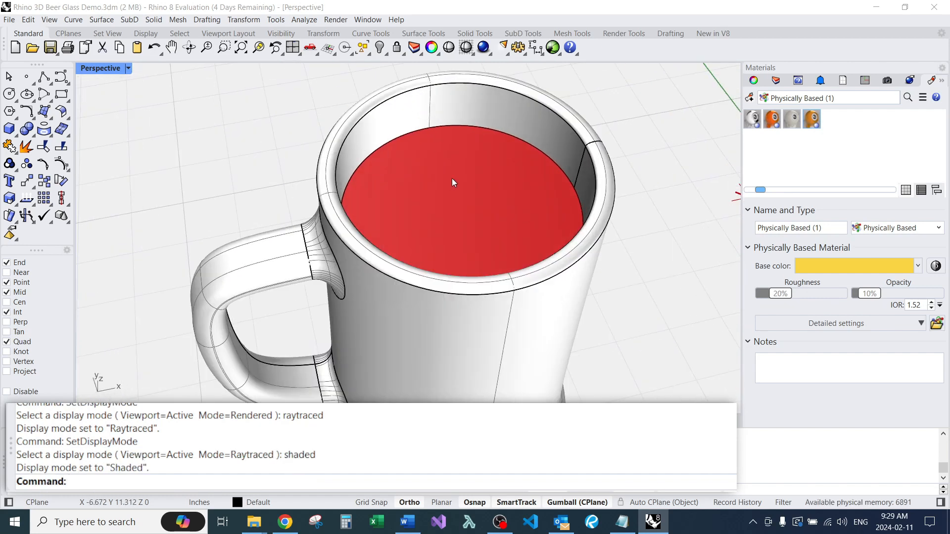
# Step: Select the red beer solid inside the mug and examine its object properties and its fit against the glass
pyautogui.click(488, 245)
pyautogui.moveTo(488, 242); pyautogui.dragTo(582, 279, button='right')
pyautogui.scroll(-4, 501, 202)
pyautogui.scroll(8, 430, 170)
pyautogui.scroll(-7, 464, 227)
pyautogui.scroll(6, 571, 153)
pyautogui.scroll(-6, 520, 140)
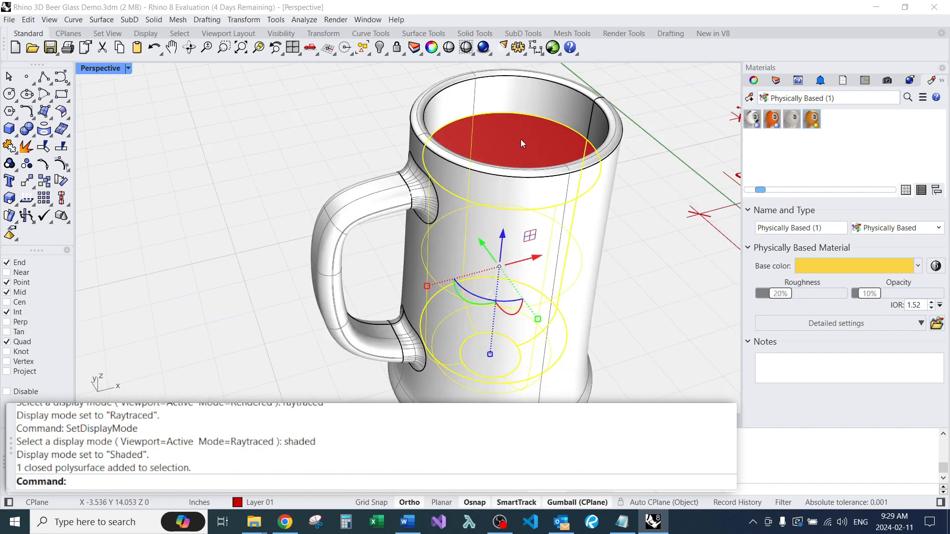
pyautogui.moveTo(520, 141); pyautogui.dragTo(486, 149, button='right')
pyautogui.scroll(3, 464, 154)
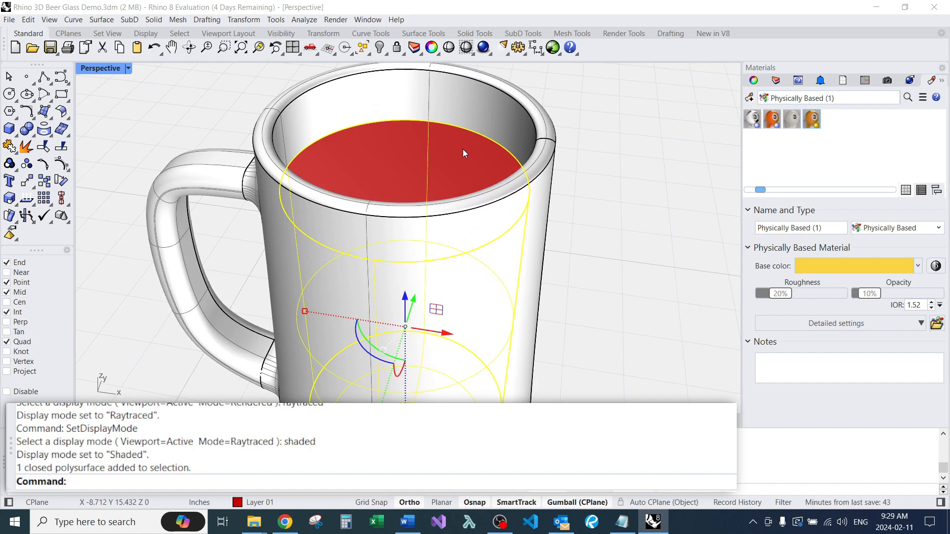
pyautogui.click(753, 80)
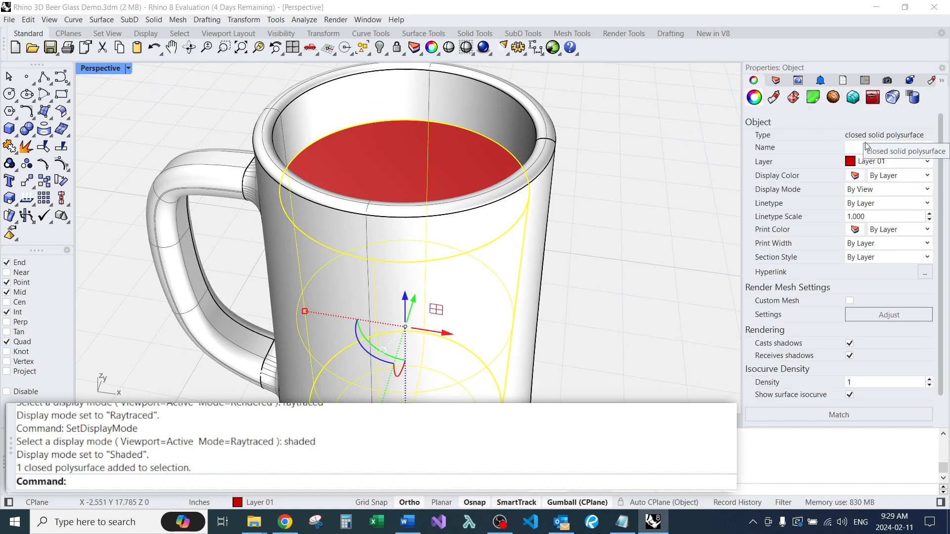
pyautogui.scroll(-3, 577, 161)
pyautogui.scroll(5, 487, 153)
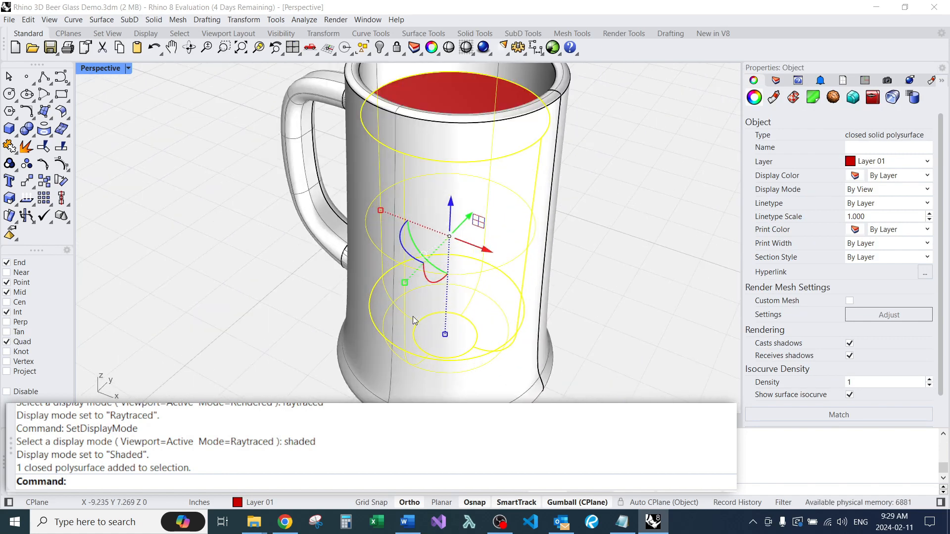
pyautogui.moveTo(480, 87); pyautogui.dragTo(347, 330, button='right')
pyautogui.scroll(1, 357, 279)
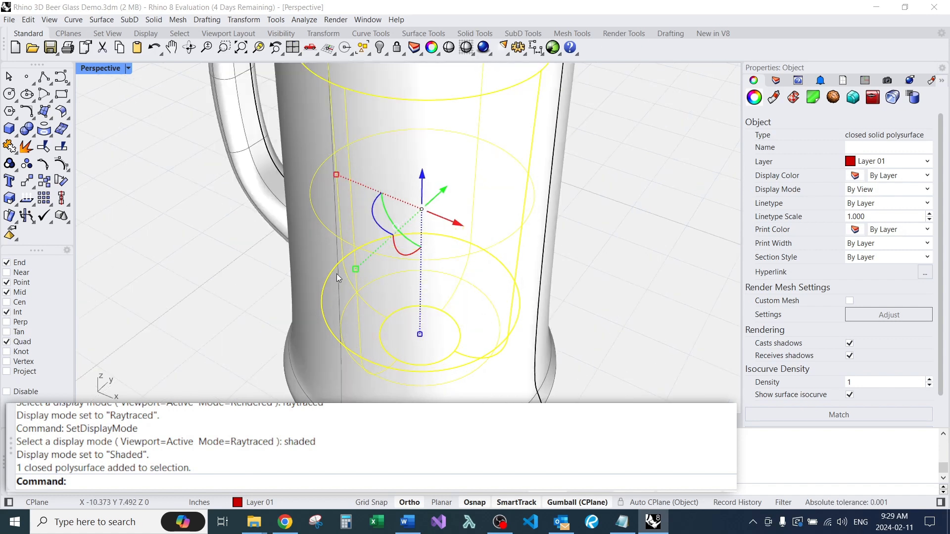
# Step: Try scaling the beer solid uniformly by 1.05 and undo the scaling
pyautogui.click(355, 269)
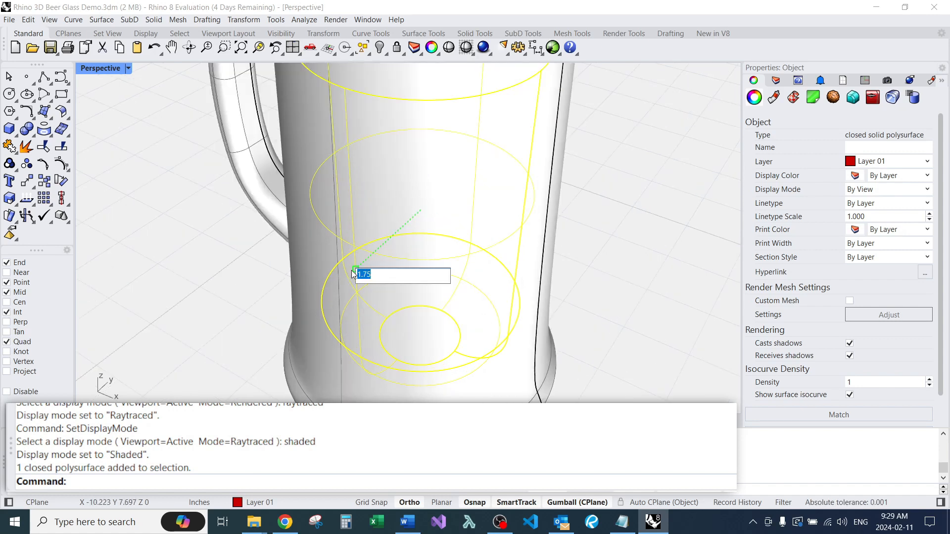
pyautogui.write('1')
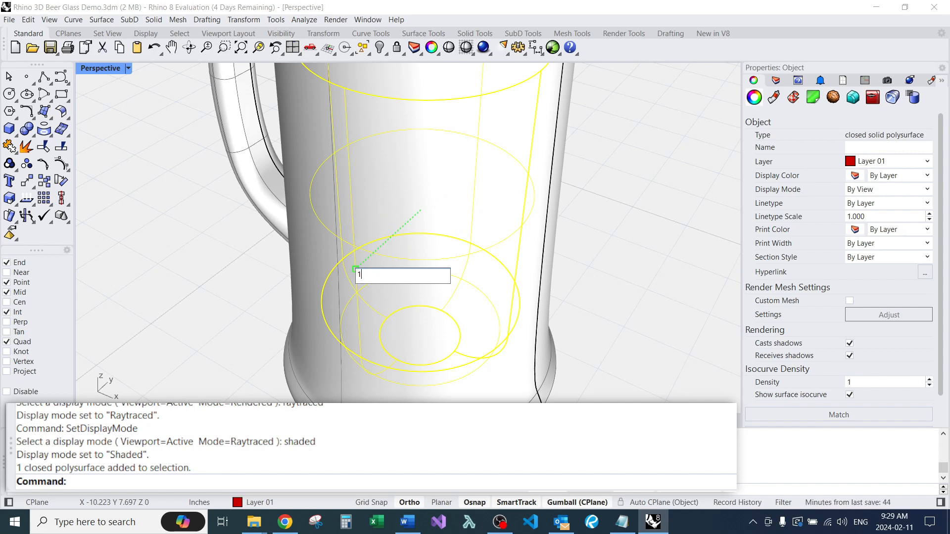
pyautogui.write('.05')
pyautogui.press('Return')
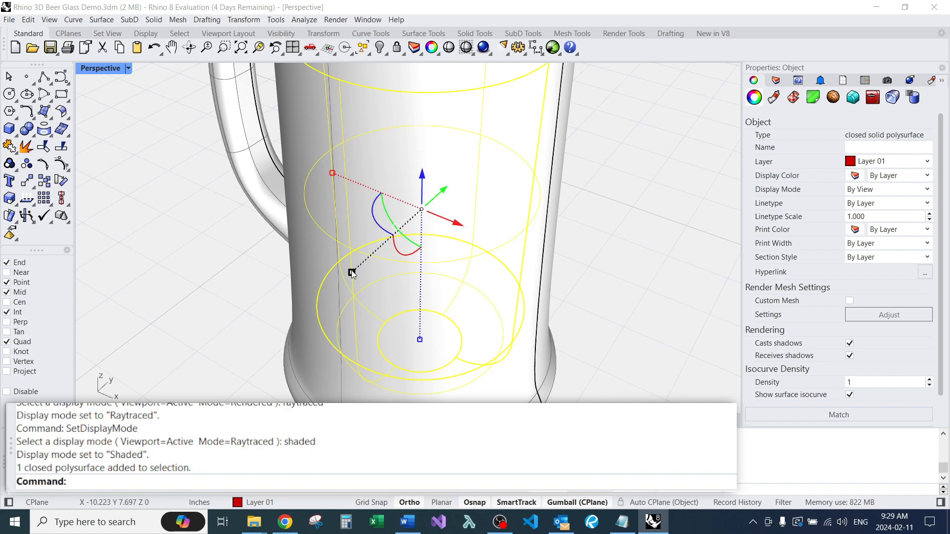
pyautogui.hotkey('ctrl', 'z')
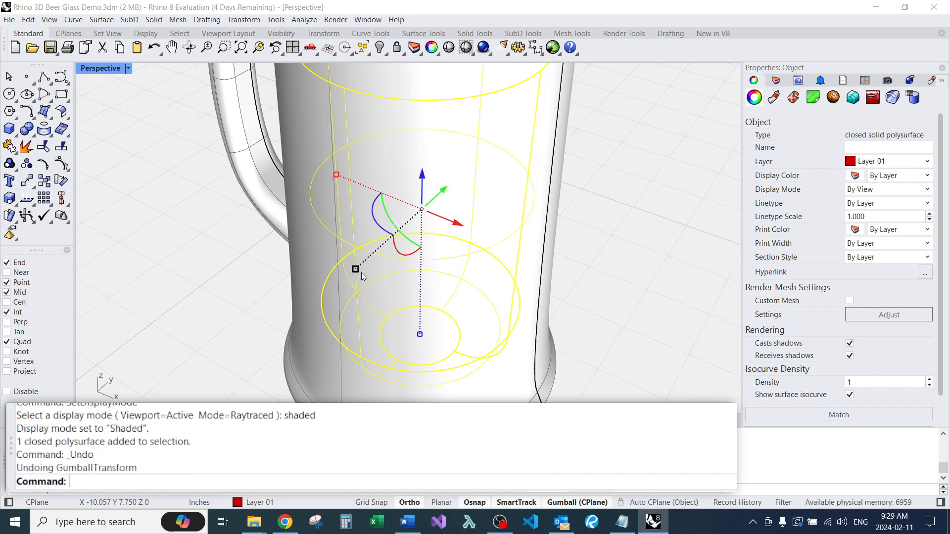
# Step: Scale the beer solid uniformly by 1.02 and deselect it
pyautogui.click(355, 270)
pyautogui.write('1.02')
pyautogui.press('Return')
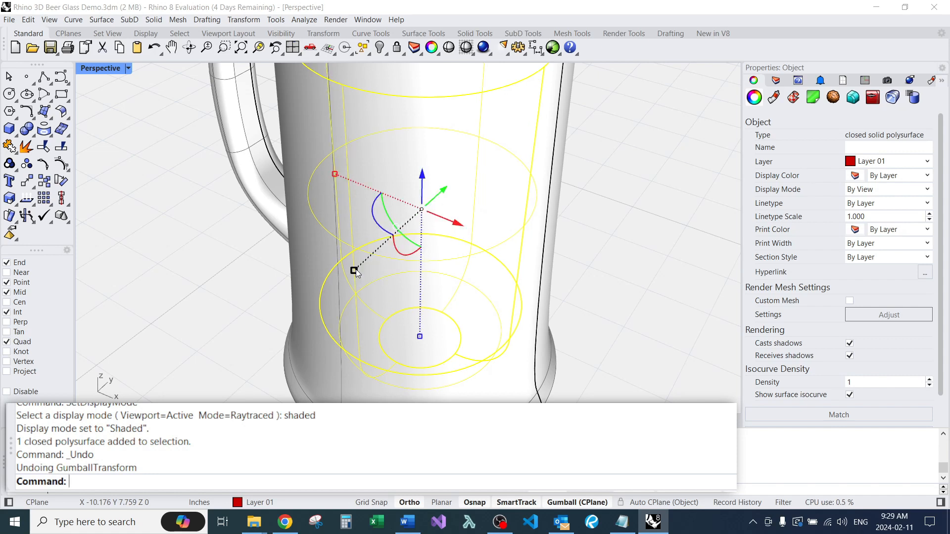
pyautogui.click(663, 230)
# Step: Frame the whole mug in the Perspective viewport and set its display mode to Raytraced
pyautogui.scroll(-4, 574, 225)
pyautogui.moveTo(578, 233); pyautogui.dragTo(624, 245, button='right')
pyautogui.scroll(-6, 469, 178)
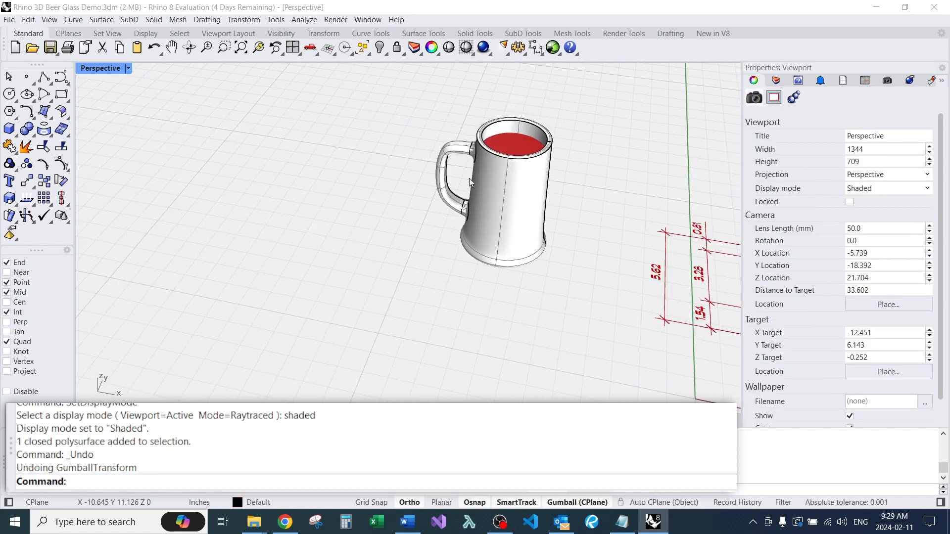
pyautogui.scroll(6, 569, 195)
pyautogui.moveTo(569, 197); pyautogui.dragTo(580, 213, button='right')
pyautogui.scroll(-4, 469, 183)
pyautogui.scroll(4, 470, 183)
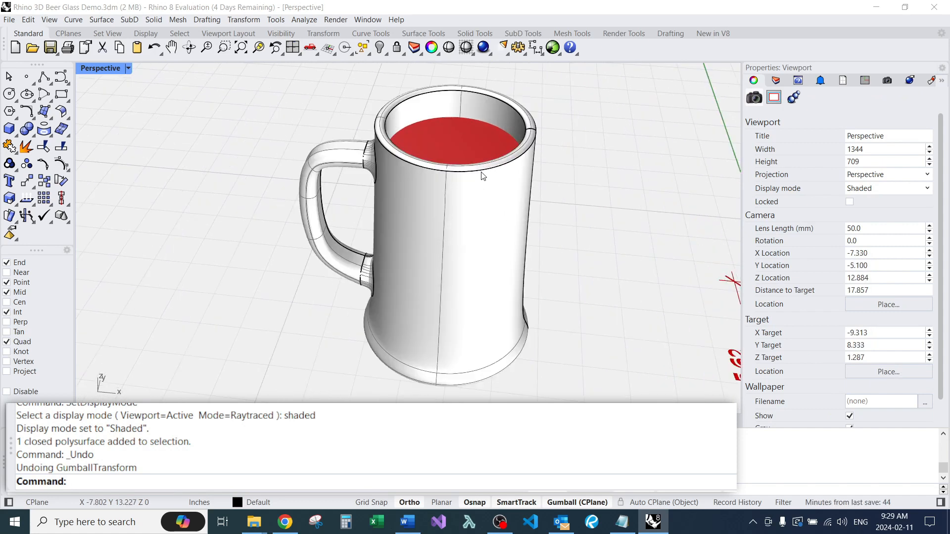
pyautogui.write('SetDisplayMode')
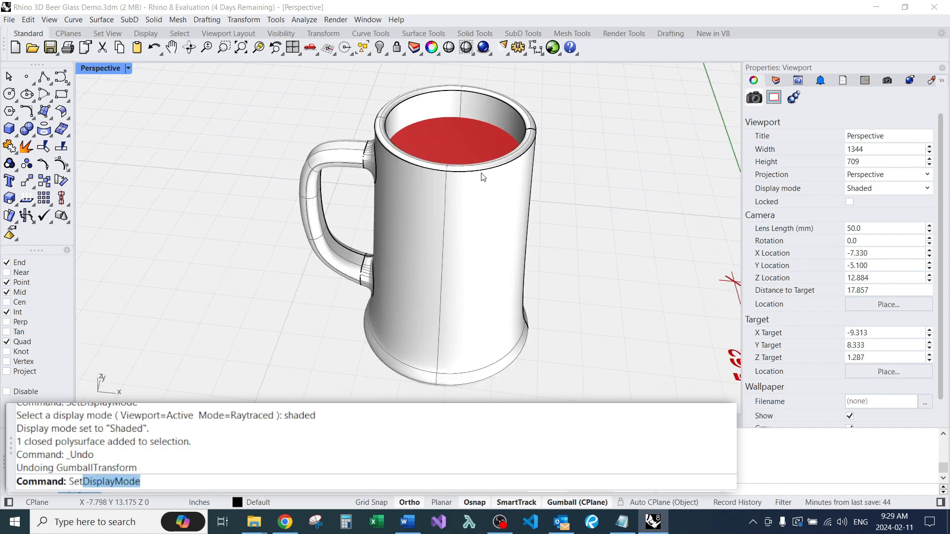
pyautogui.press('Return')
pyautogui.write('raytraced')
pyautogui.press('Return')
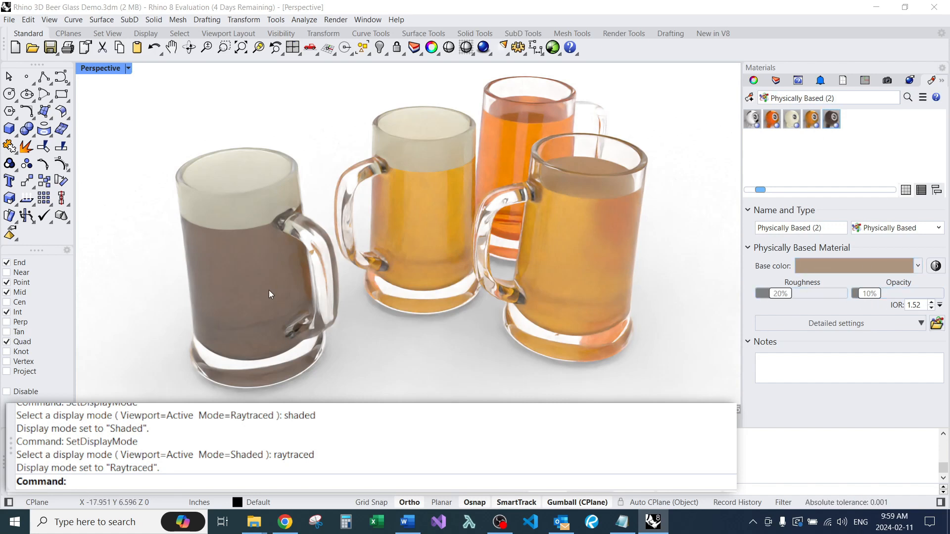
# Step: Set the dark beer material's base color to dark brown (#594025) and its opacity to 25%
pyautogui.click(824, 265)
pyautogui.click(485, 262)
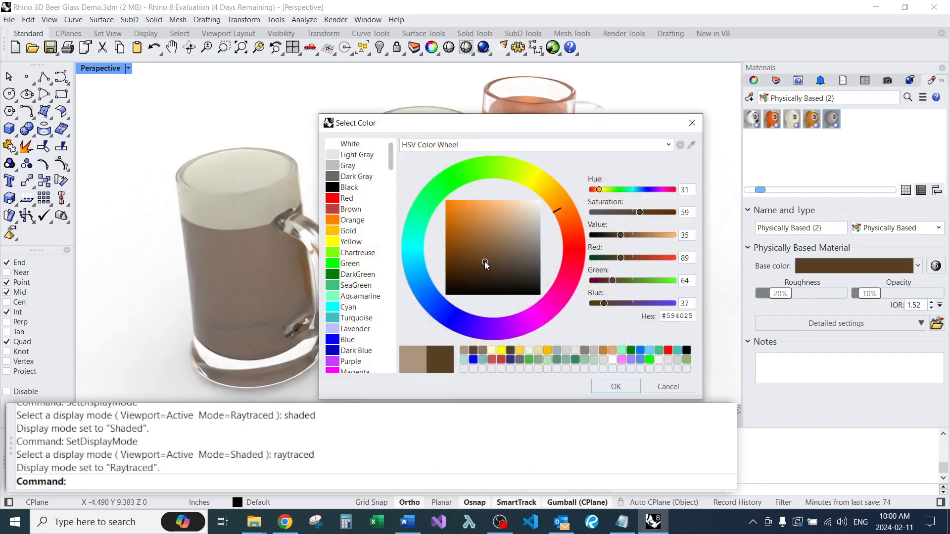
pyautogui.click(614, 387)
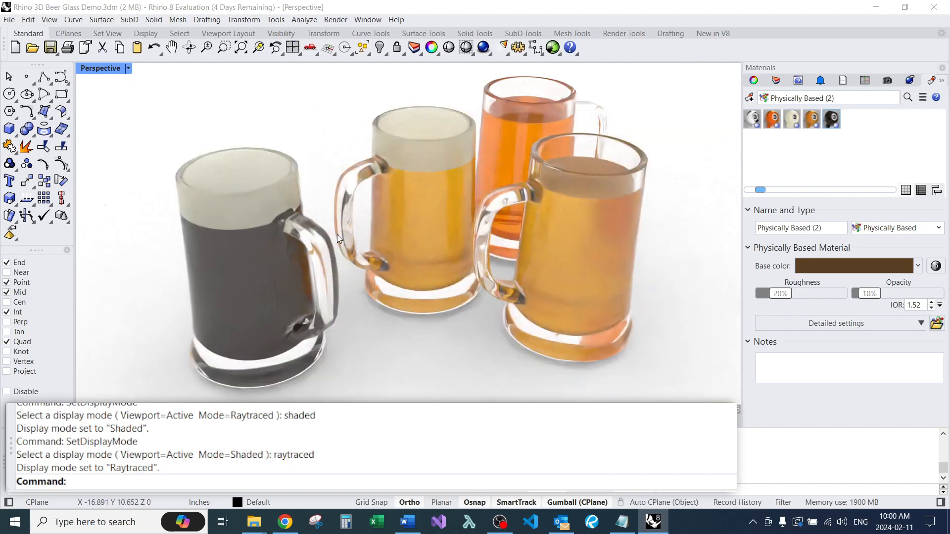
pyautogui.click(869, 293)
pyautogui.write('25')
pyautogui.press('Return')
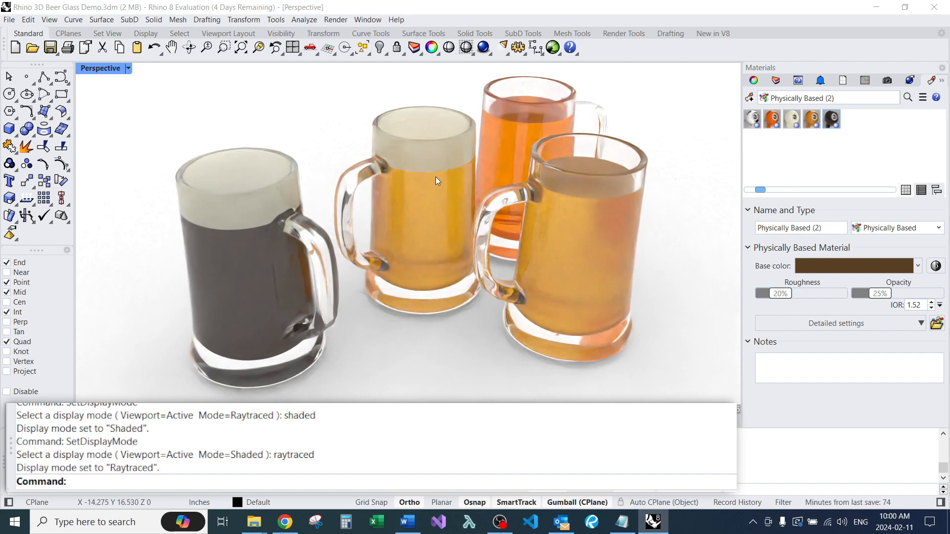
# Step: Zoom in on the foam solid atop the yellow beer in the middle mug to examine it
pyautogui.click(432, 125)
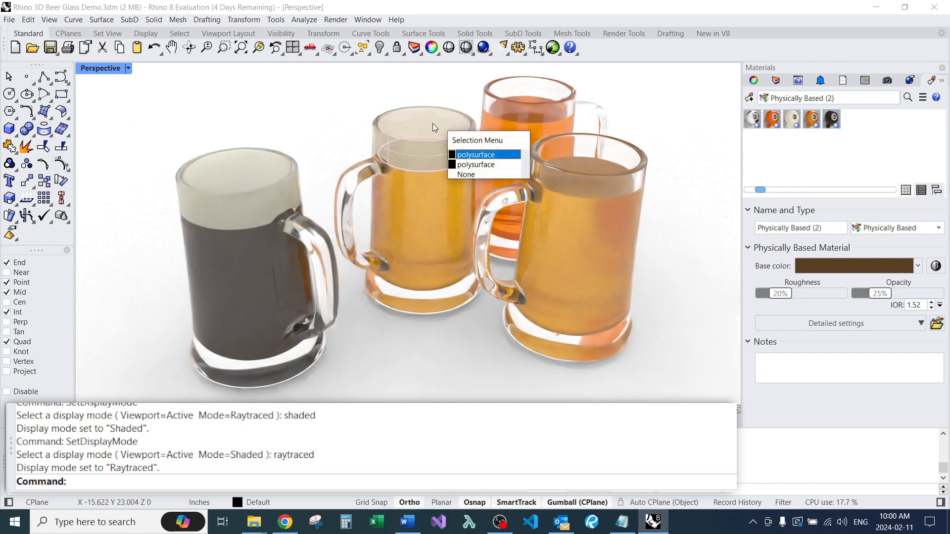
pyautogui.click(480, 152)
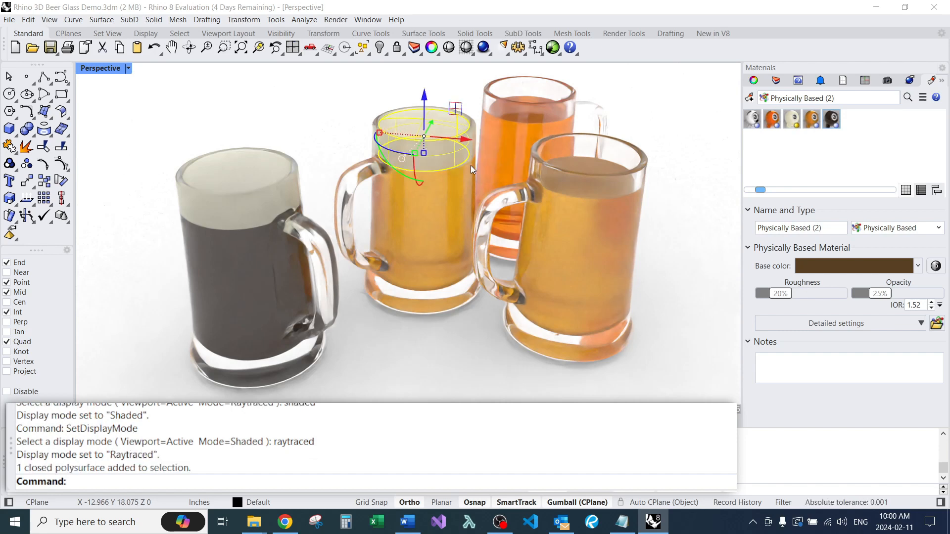
pyautogui.write('zs')
pyautogui.press('Return')
pyautogui.click(445, 86)
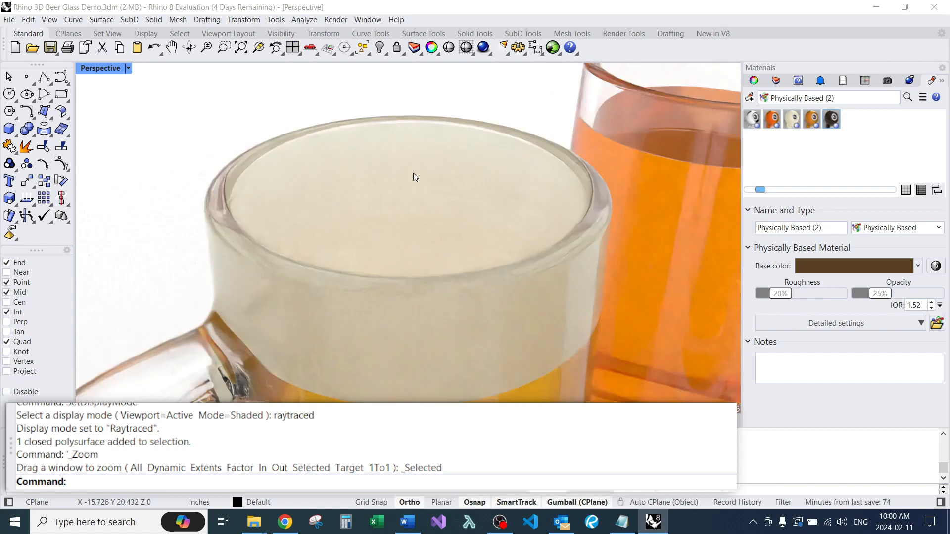